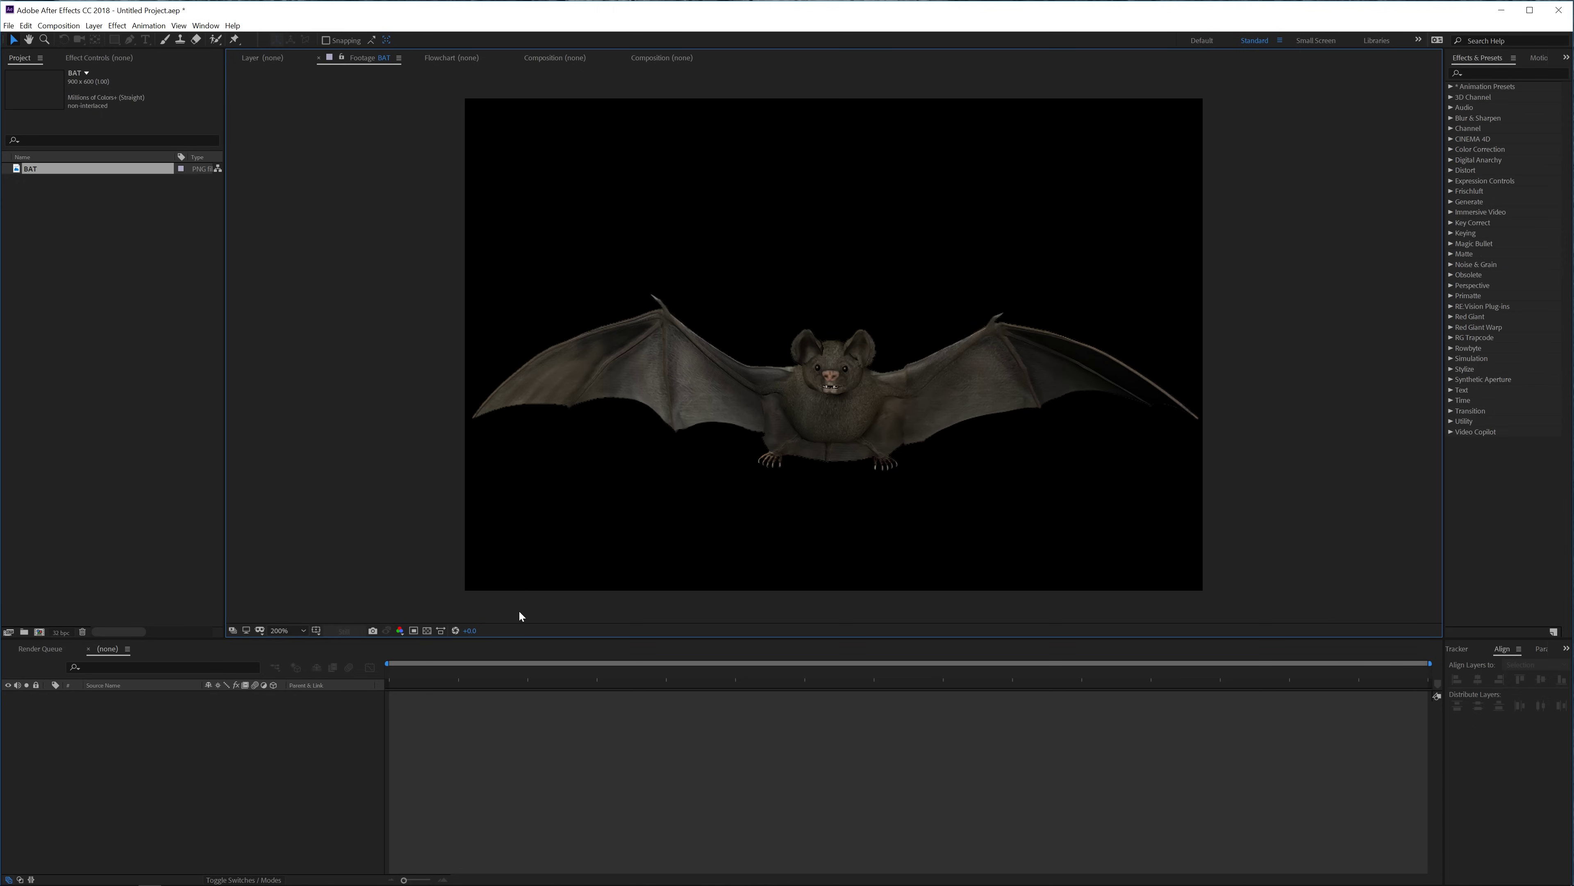
Create the BAT 2 composition from the BAT footage, zoom to 200%, and select the Puppet Pin tool
{"action": "left_click", "coordinate": [39, 180]}
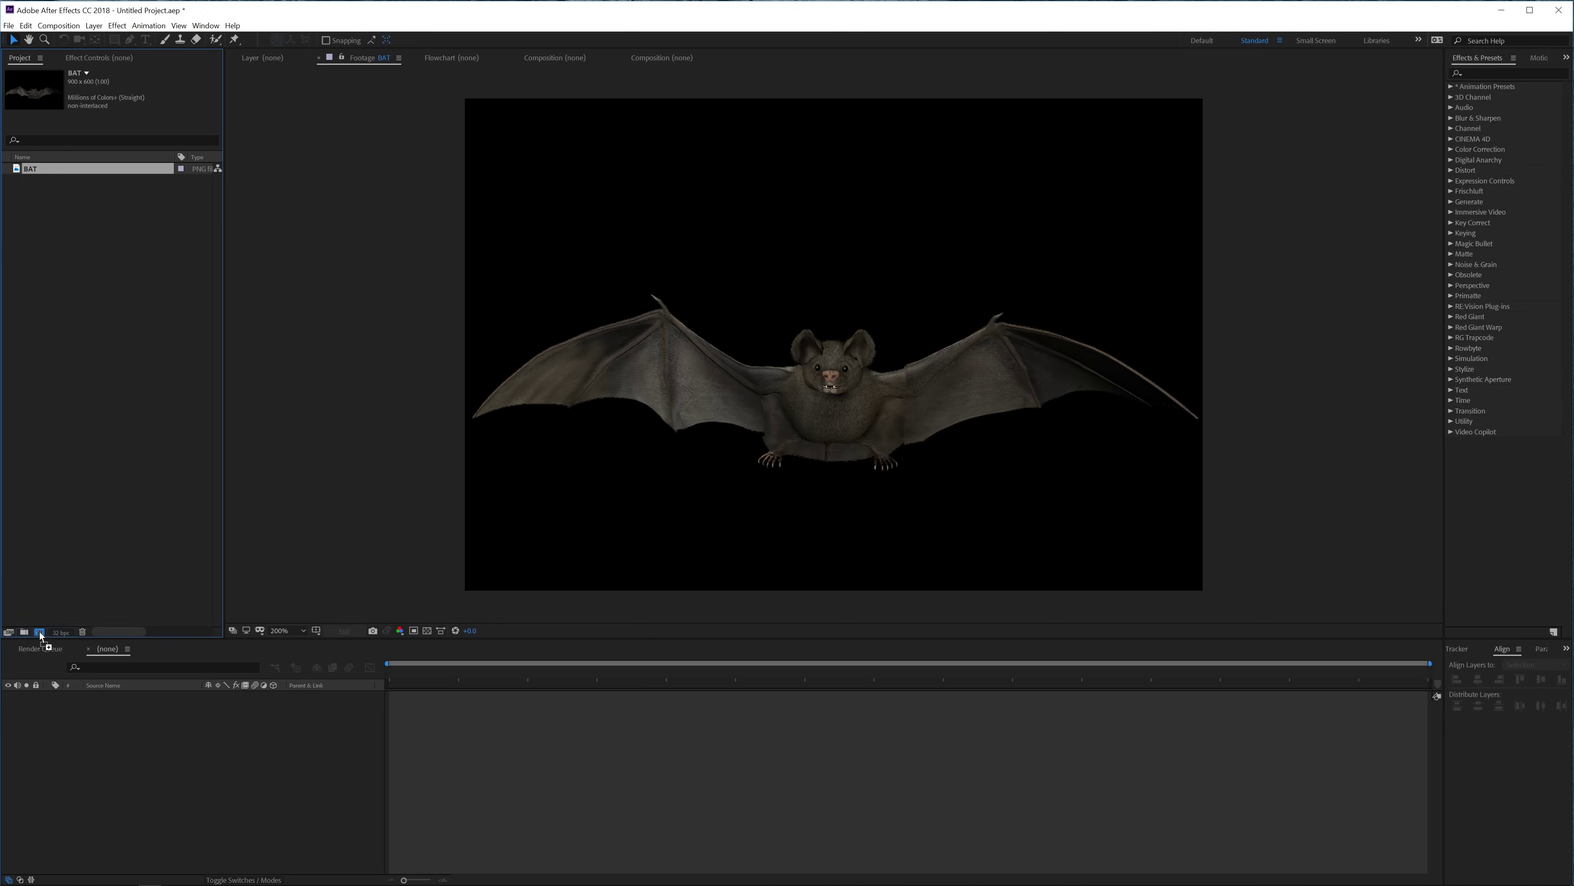
{"action": "left_click_drag", "start_coordinate": [40, 632], "coordinate": [39, 631]}
{"action": "key", "text": "period"}
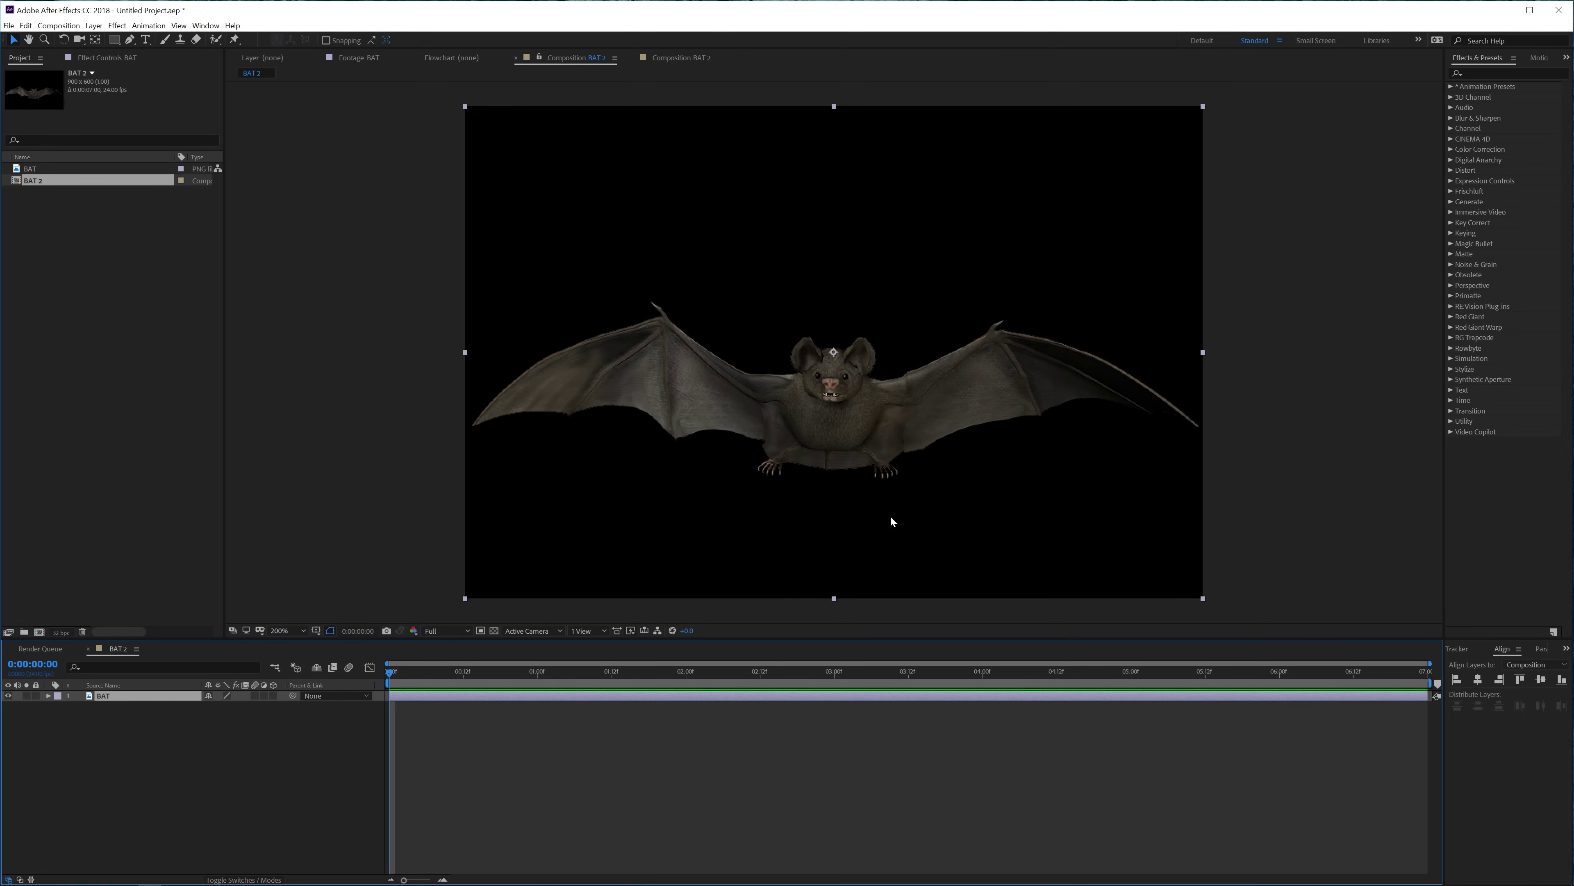
{"action": "left_click", "coordinate": [528, 717]}
{"action": "left_click", "coordinate": [534, 696]}
{"action": "left_click", "coordinate": [235, 40]}
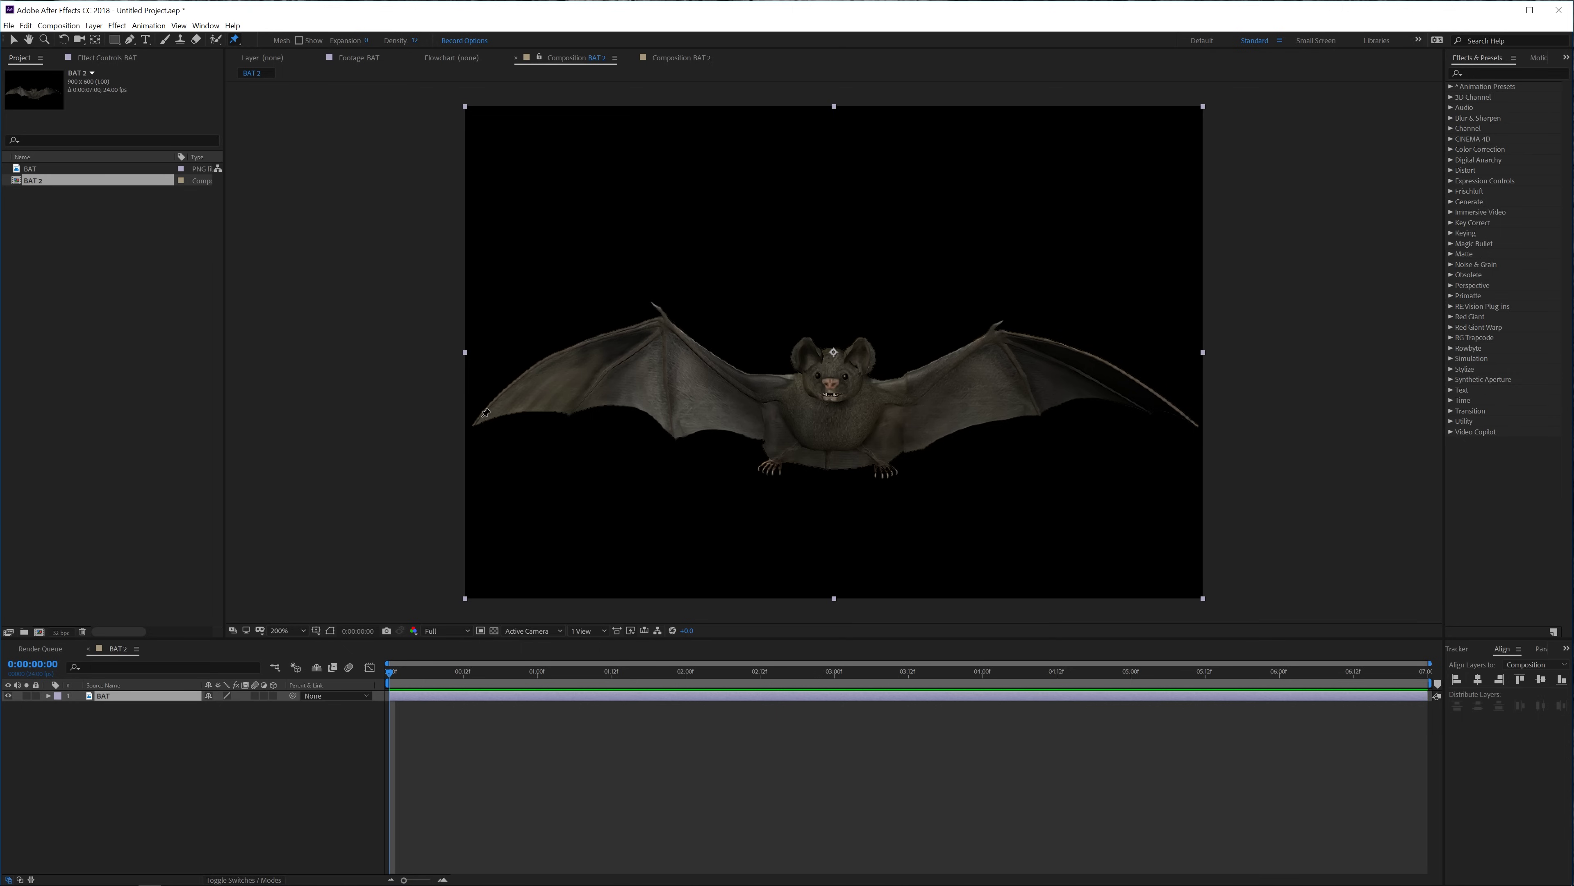
Place puppet pins on the left wing tip, left wing joint, inner left wing and nose
{"action": "left_click", "coordinate": [475, 420]}
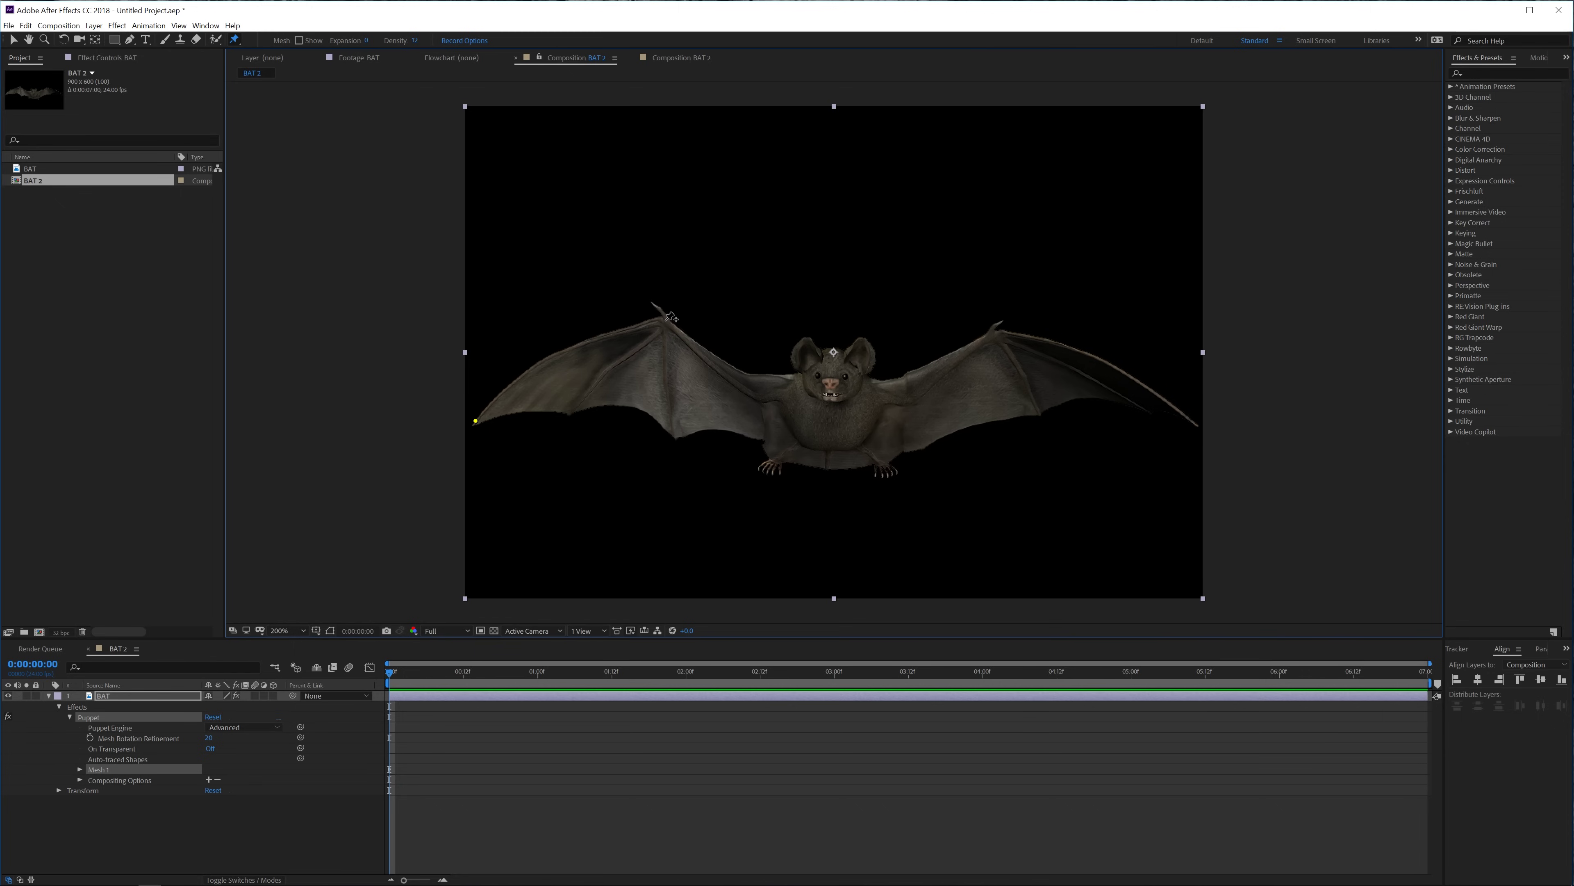
{"action": "left_click", "coordinate": [663, 320]}
{"action": "left_click", "coordinate": [778, 383]}
{"action": "left_click", "coordinate": [754, 383]}
{"action": "left_click", "coordinate": [831, 381]}
{"action": "left_click", "coordinate": [830, 418]}
Pin both body sides, both feet, the right shoulder, and the right wing's inner part, joint and tip
{"action": "left_click", "coordinate": [779, 419]}
{"action": "left_click", "coordinate": [771, 465]}
{"action": "left_click", "coordinate": [891, 469]}
{"action": "left_click", "coordinate": [890, 418]}
{"action": "left_click", "coordinate": [891, 386]}
{"action": "left_click", "coordinate": [926, 376]}
{"action": "left_click", "coordinate": [998, 332]}
{"action": "left_click", "coordinate": [1197, 424]}
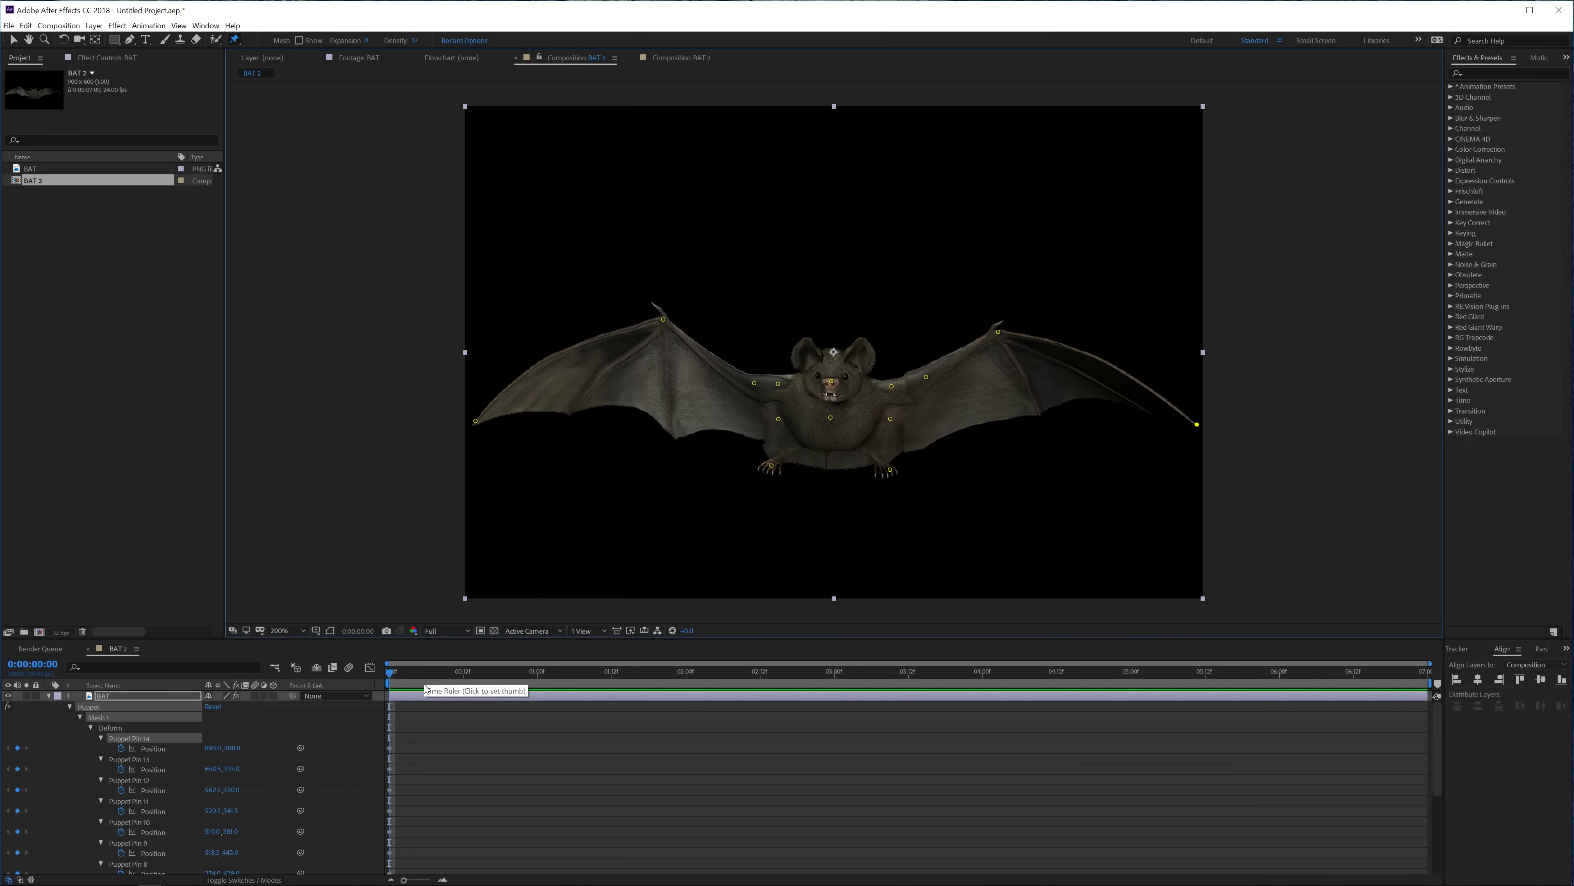
Reveal the pins' keyframed Position properties with U, check later frames, and return to frame 0
{"action": "key", "text": "u"}
{"action": "left_click_drag", "start_coordinate": [424, 672], "coordinate": [507, 672]}
{"action": "scroll", "coordinate": [449, 797], "scroll_direction": "up", "scroll_amount": 4}
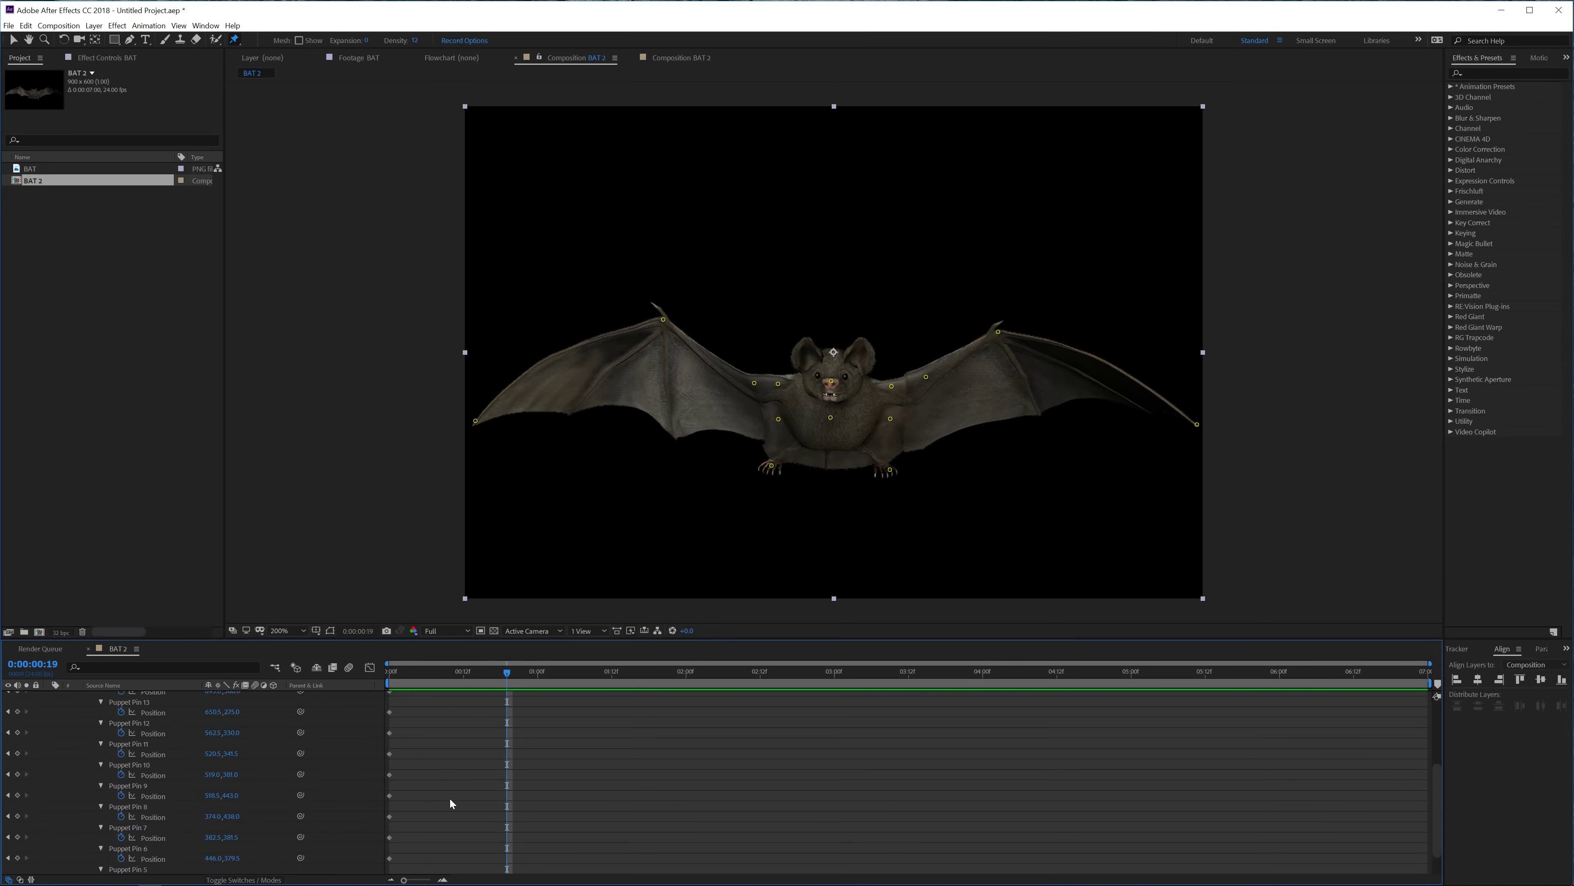
{"action": "key", "text": "Home"}
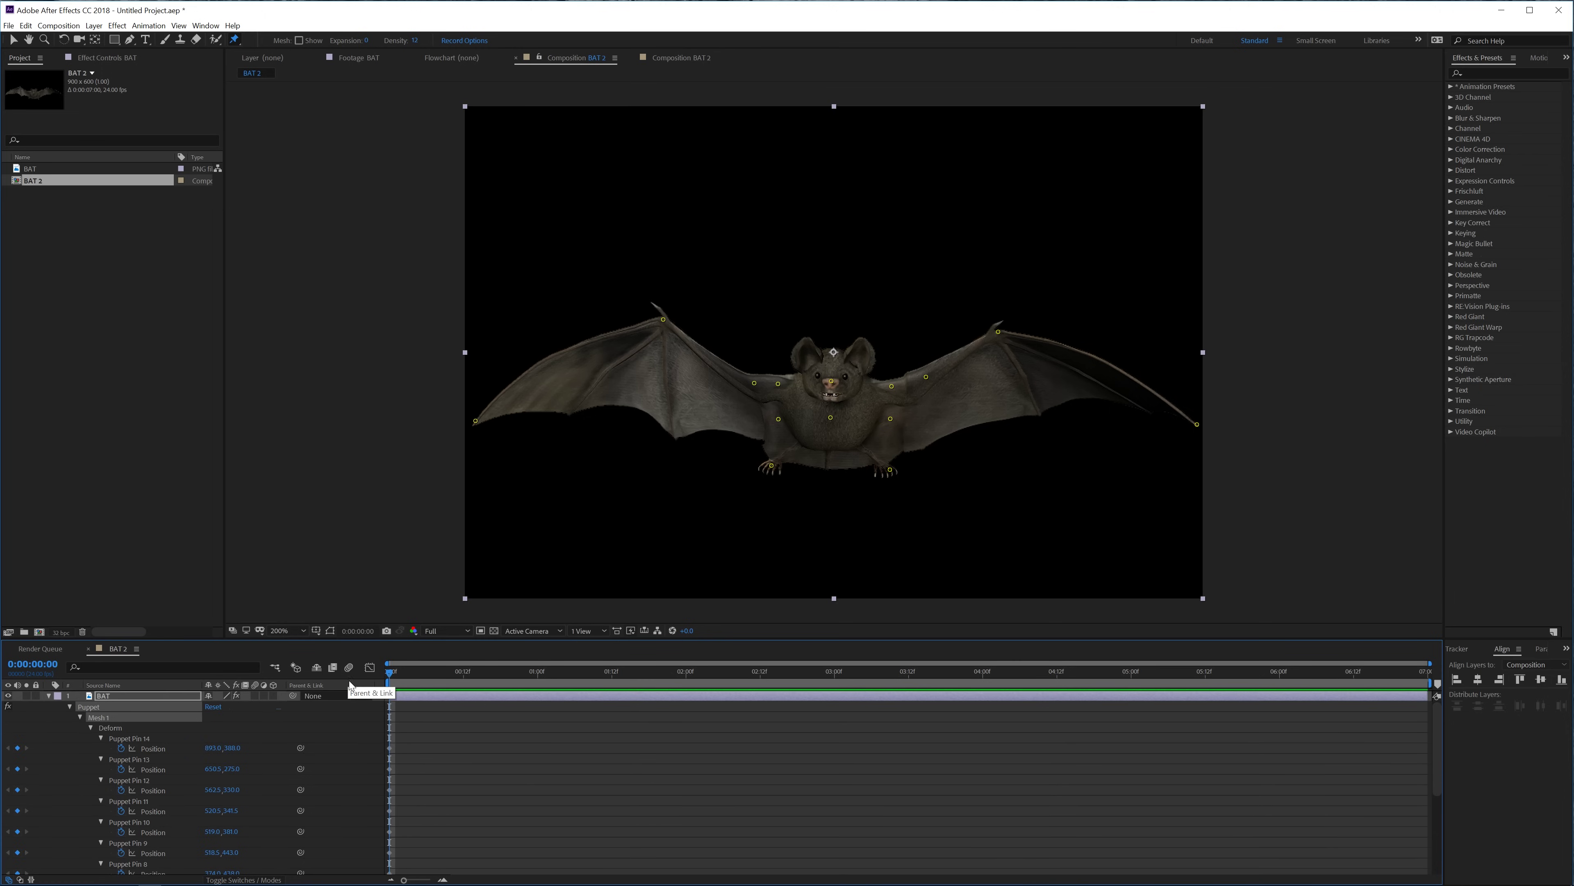
{"action": "key", "text": "shift+Page_Down"}
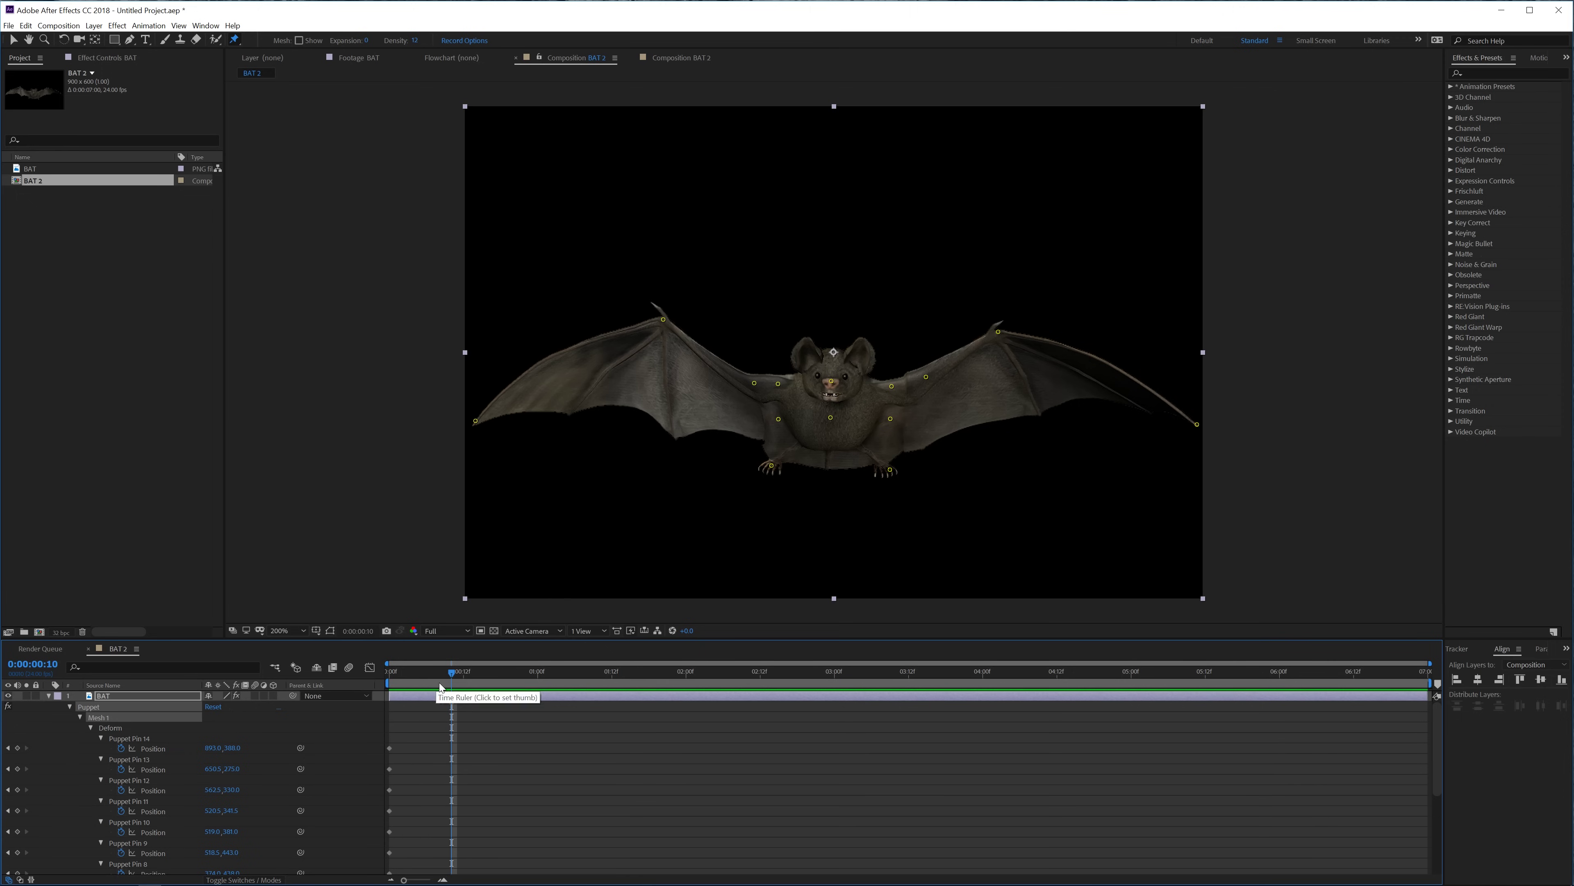
{"action": "key", "text": "Home"}
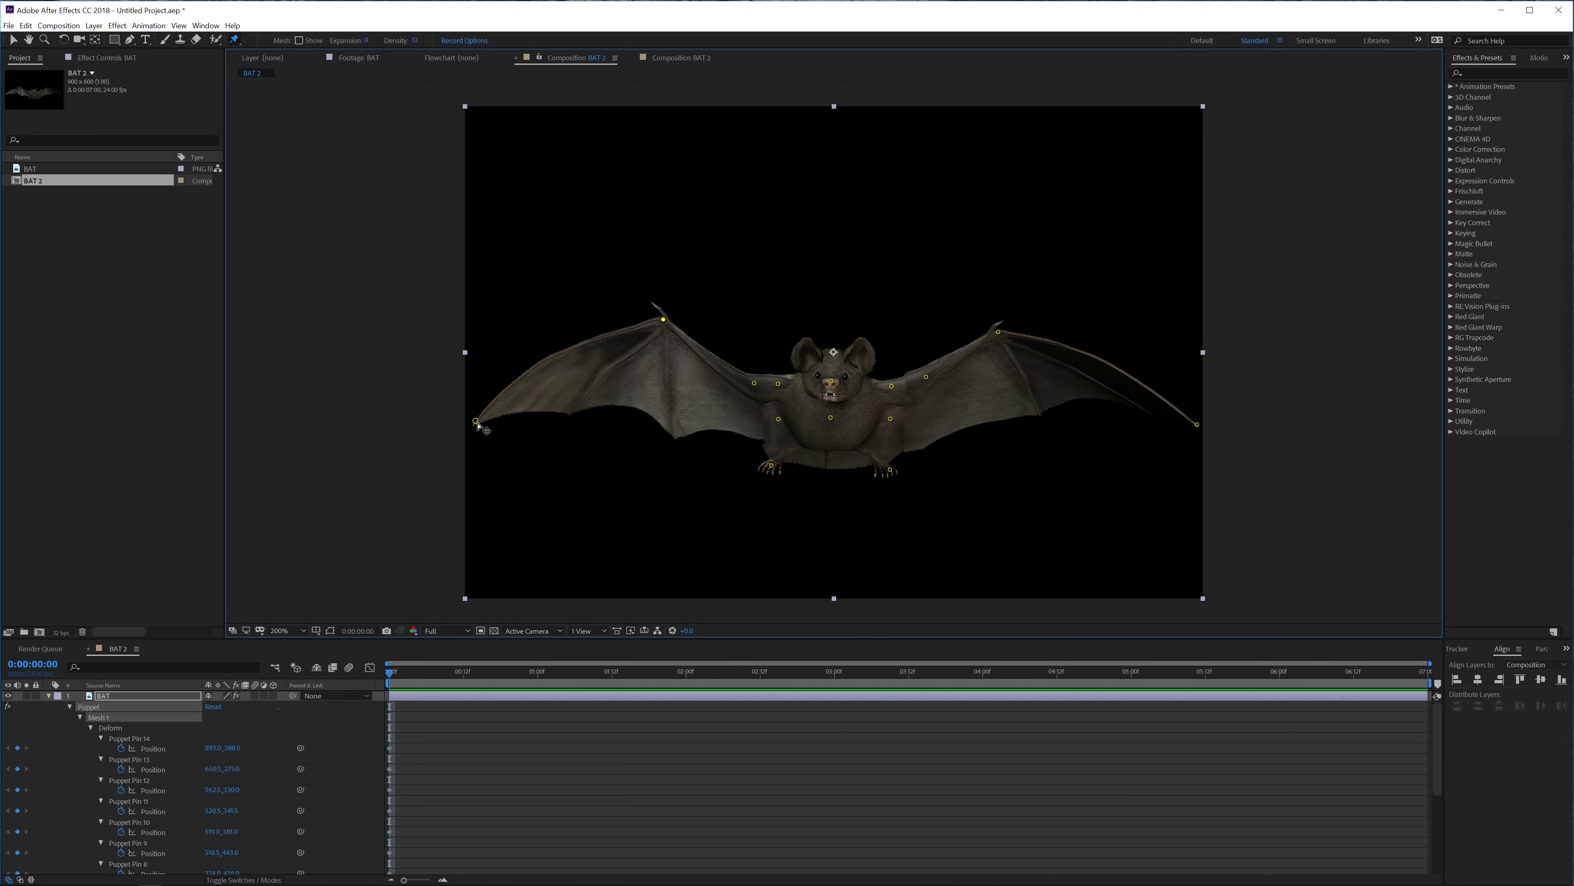
Drag both wing tips and upper wing joints downward into a downstroke pose at frame 0
{"action": "left_click", "coordinate": [476, 421]}
{"action": "left_click_drag", "start_coordinate": [475, 422], "coordinate": [499, 552]}
{"action": "left_click_drag", "start_coordinate": [663, 319], "coordinate": [661, 385]}
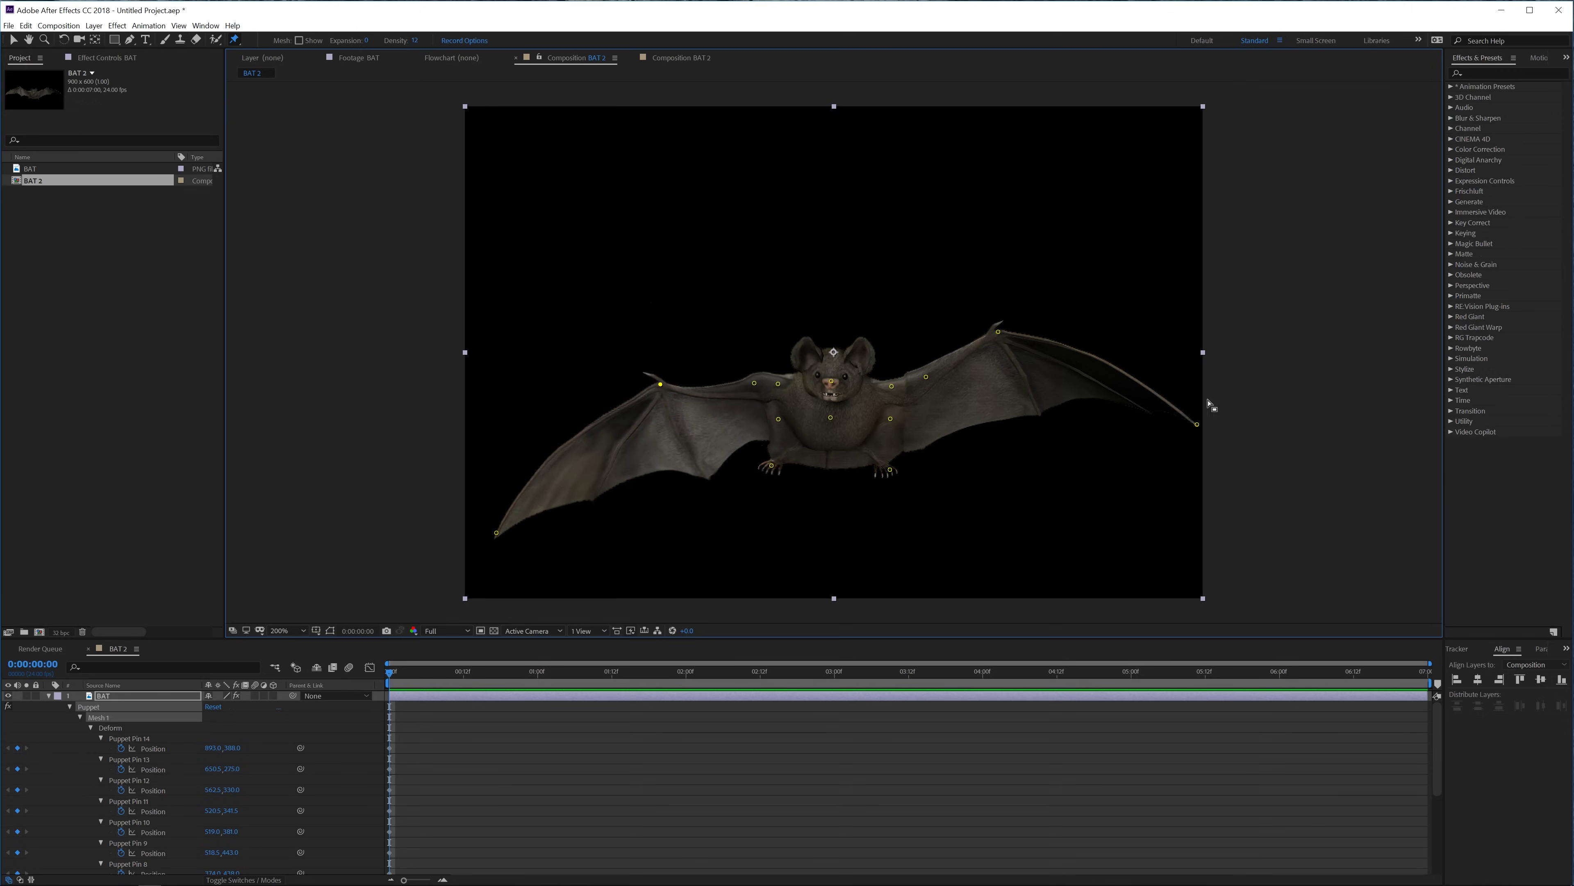
{"action": "left_click_drag", "start_coordinate": [1198, 426], "coordinate": [1168, 532]}
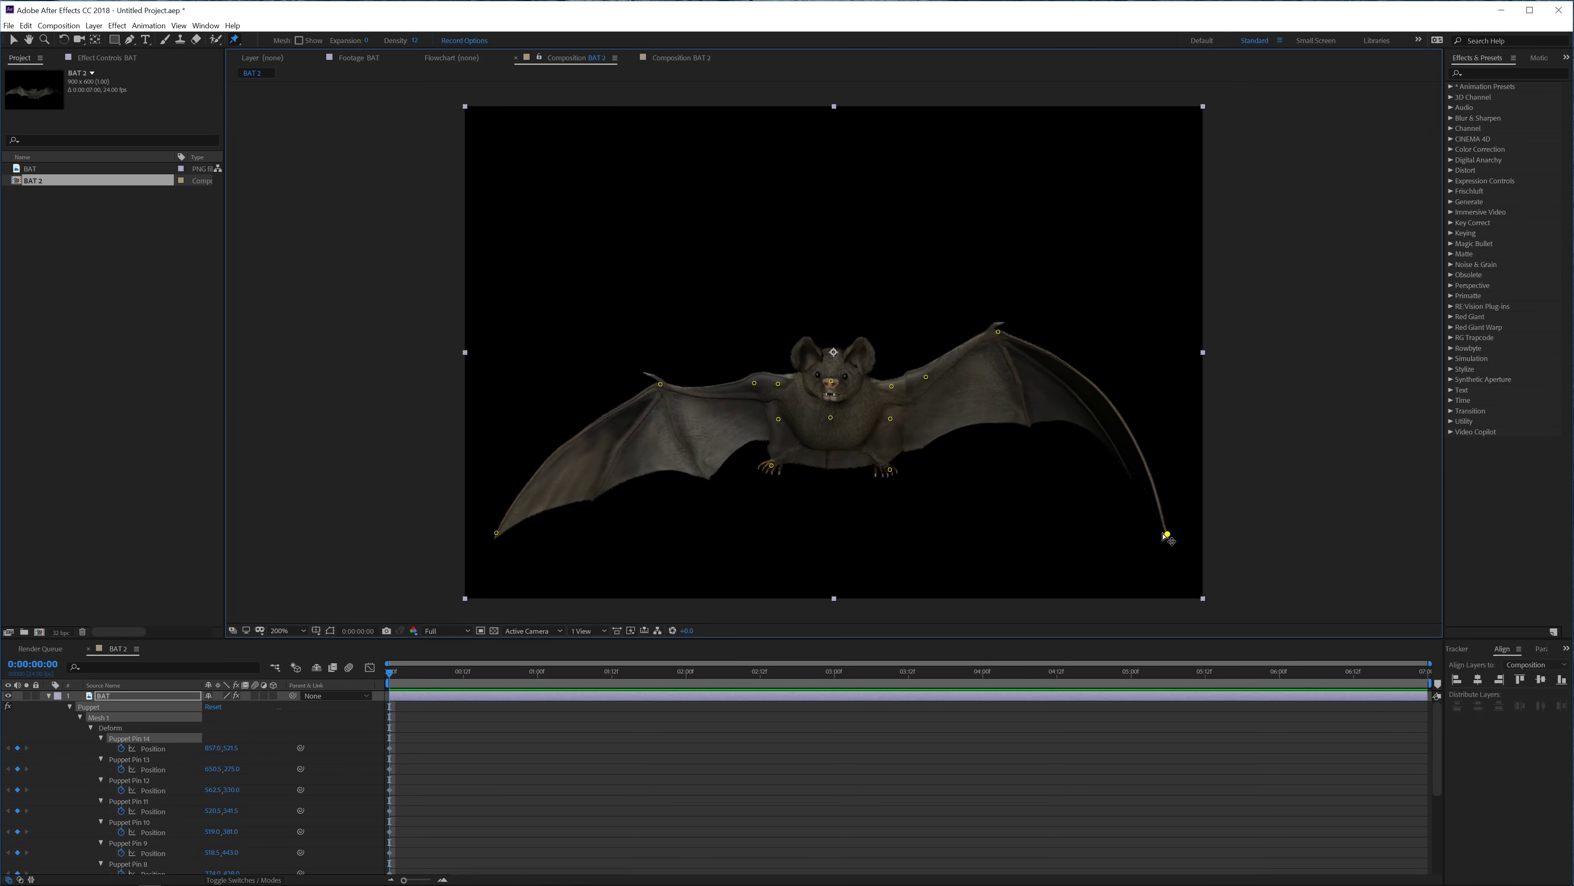
{"action": "left_click_drag", "start_coordinate": [999, 335], "coordinate": [987, 392]}
{"action": "left_click_drag", "start_coordinate": [1164, 543], "coordinate": [1122, 589]}
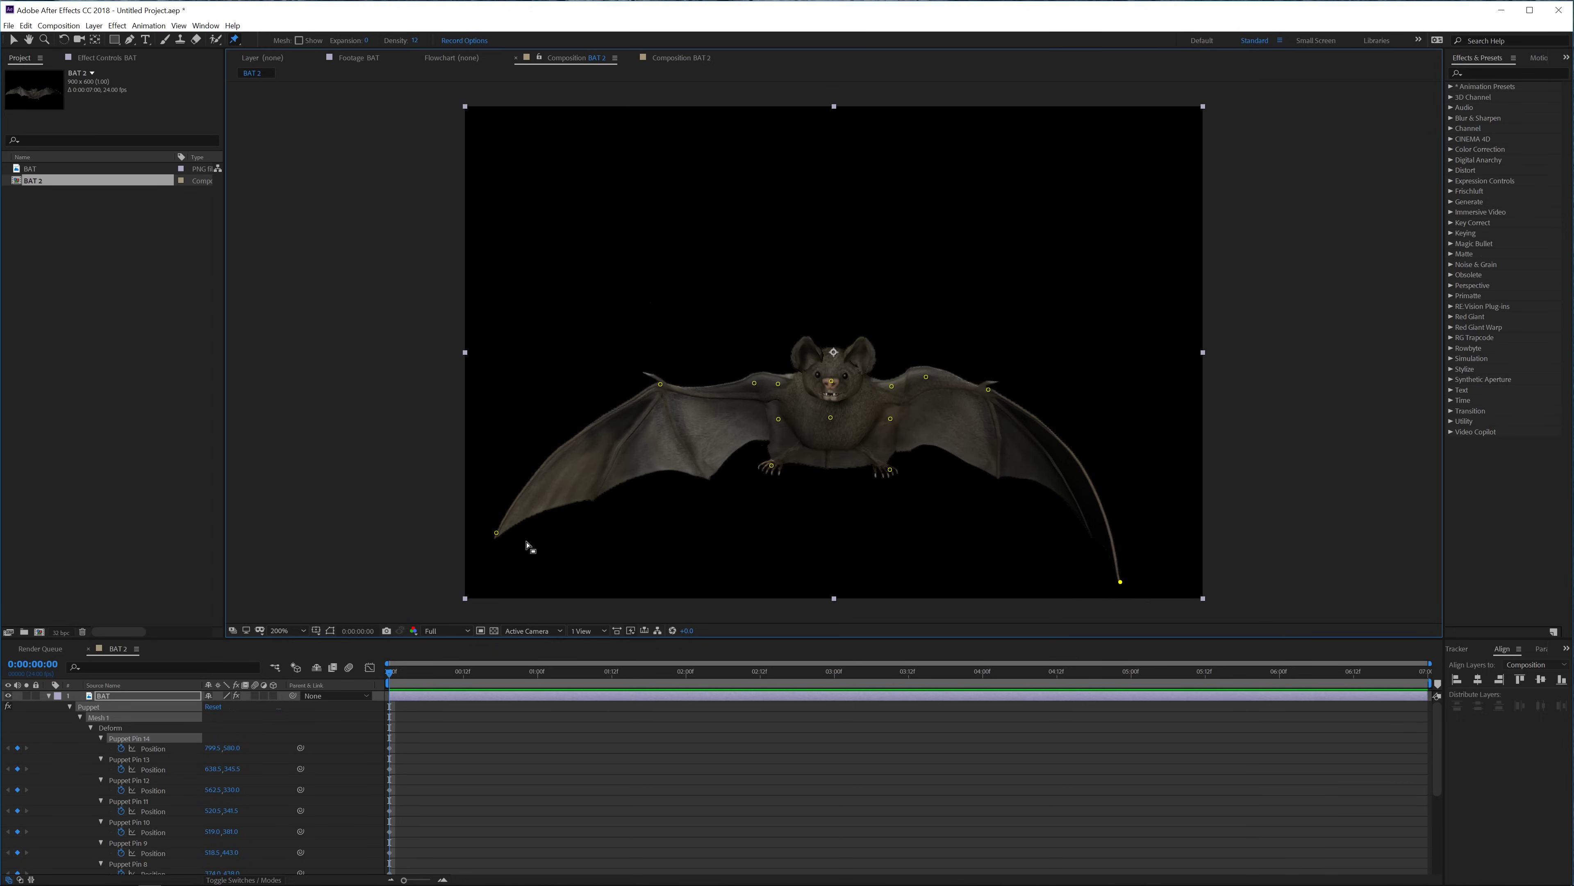
{"action": "left_click_drag", "start_coordinate": [497, 532], "coordinate": [540, 583]}
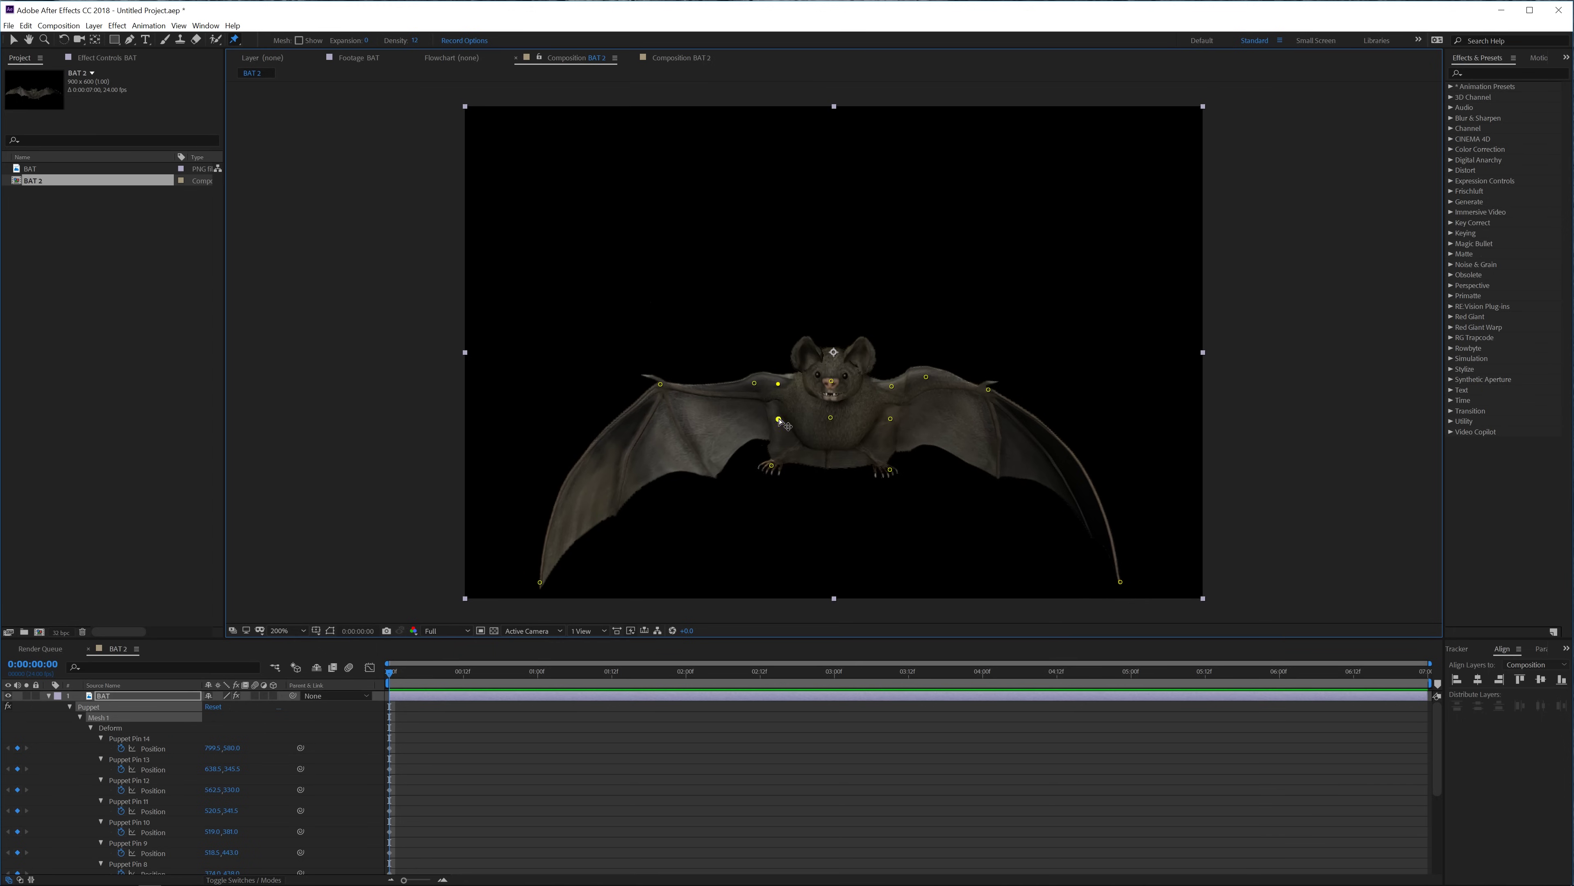
Select the feet, shoulder and body pins and lift the bat's body and head upward
{"action": "left_click", "coordinate": [772, 466]}
{"action": "left_click", "coordinate": [892, 386], "text": "shift"}
{"action": "left_click", "coordinate": [891, 418], "text": "shift"}
{"action": "left_click", "coordinate": [890, 470], "text": "shift"}
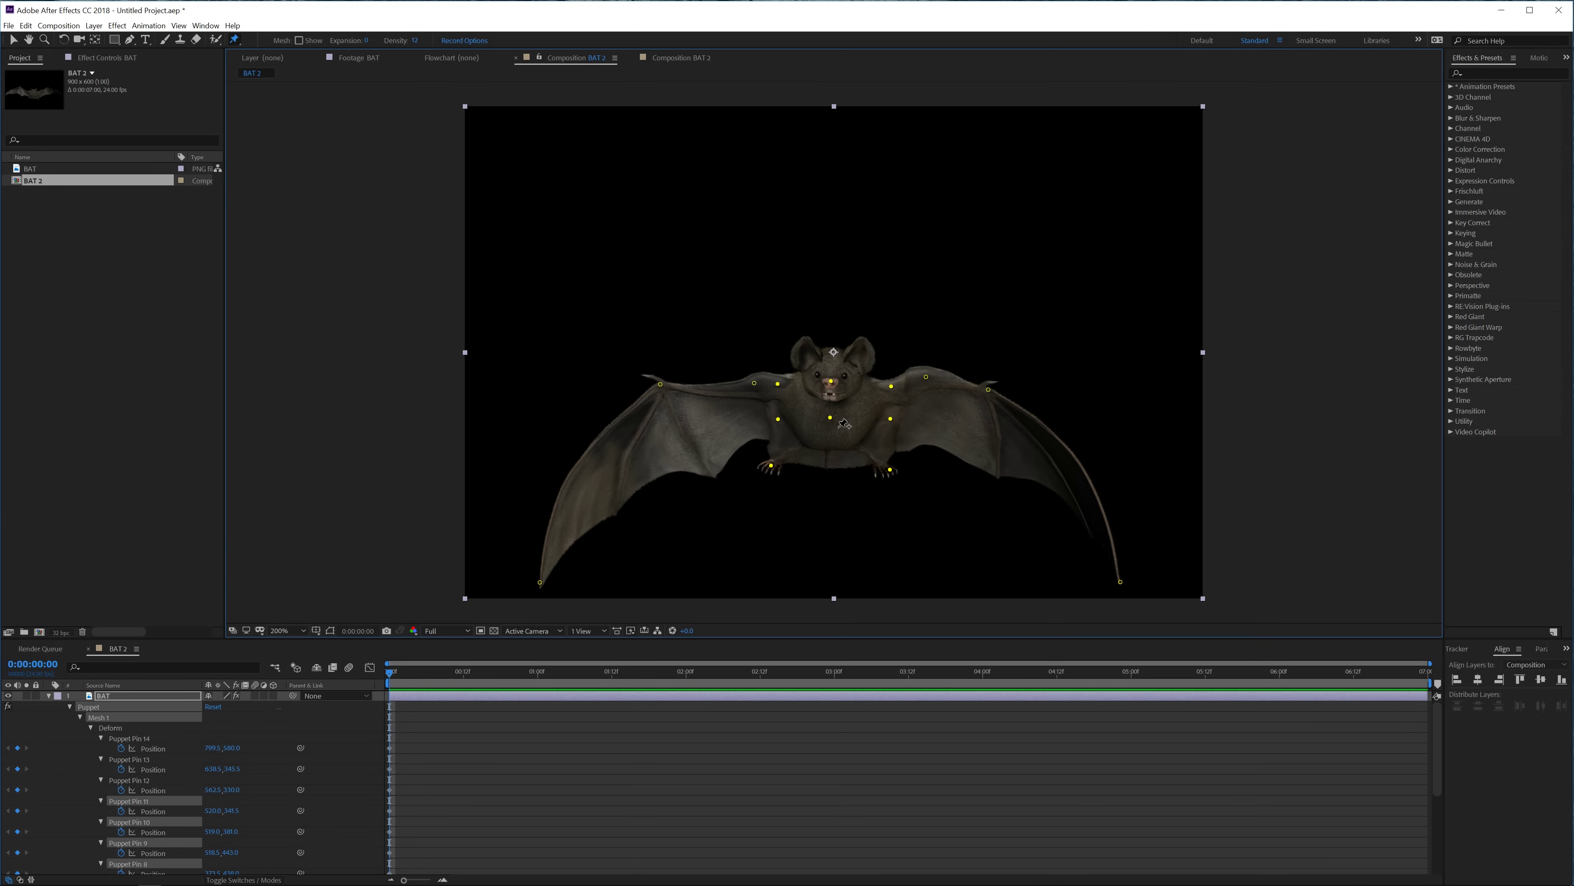
{"action": "left_click_drag", "start_coordinate": [831, 419], "coordinate": [739, 371]}
{"action": "left_click_drag", "start_coordinate": [926, 377], "coordinate": [936, 366]}
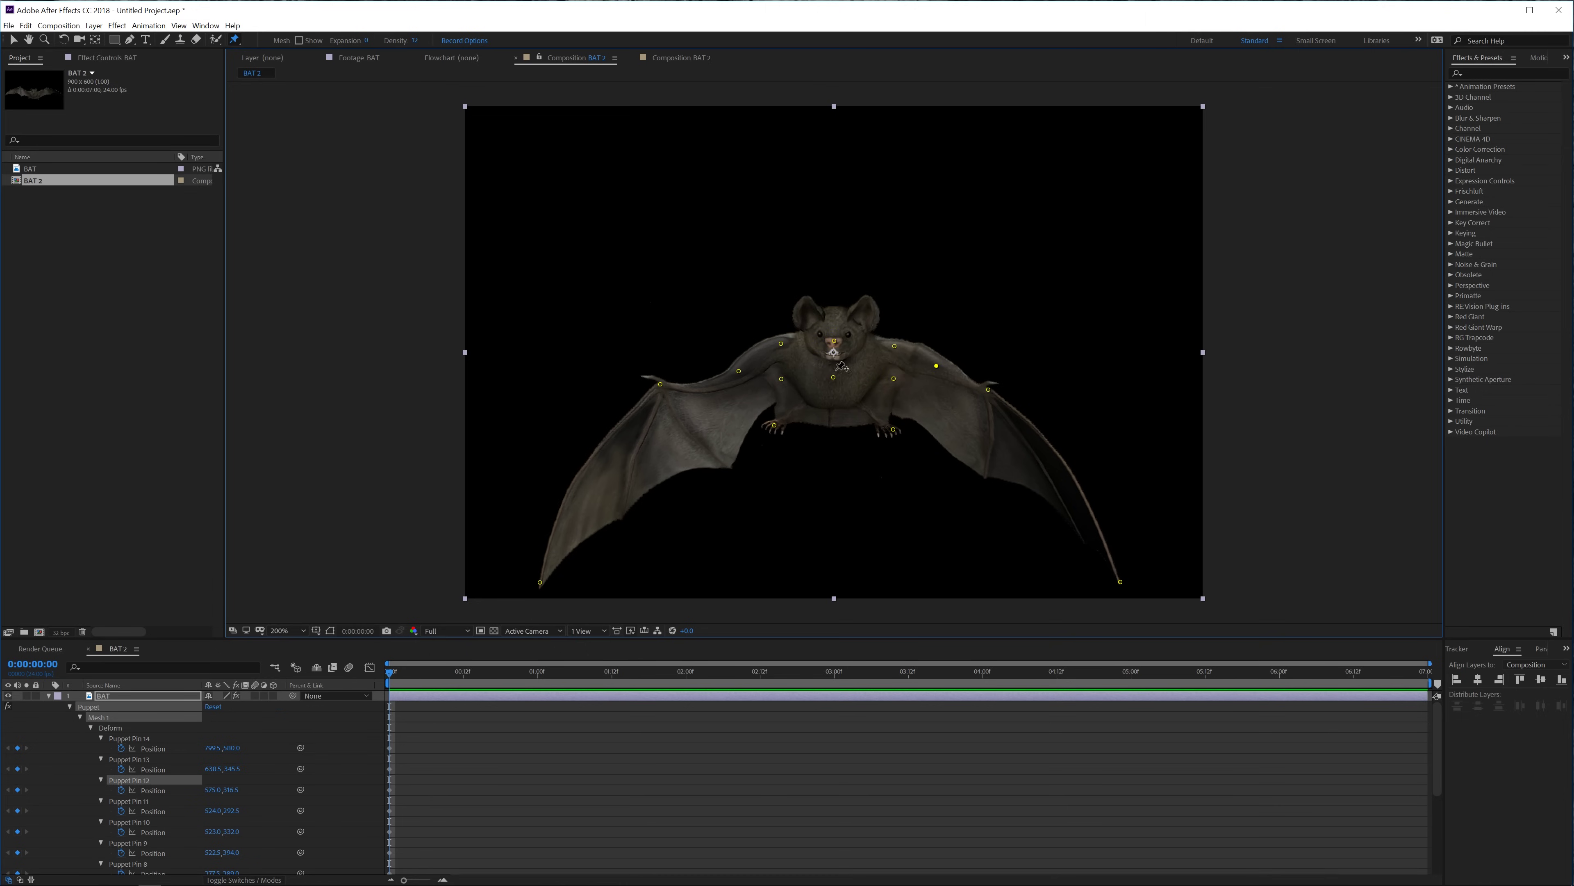
{"action": "left_click_drag", "start_coordinate": [738, 371], "coordinate": [647, 419]}
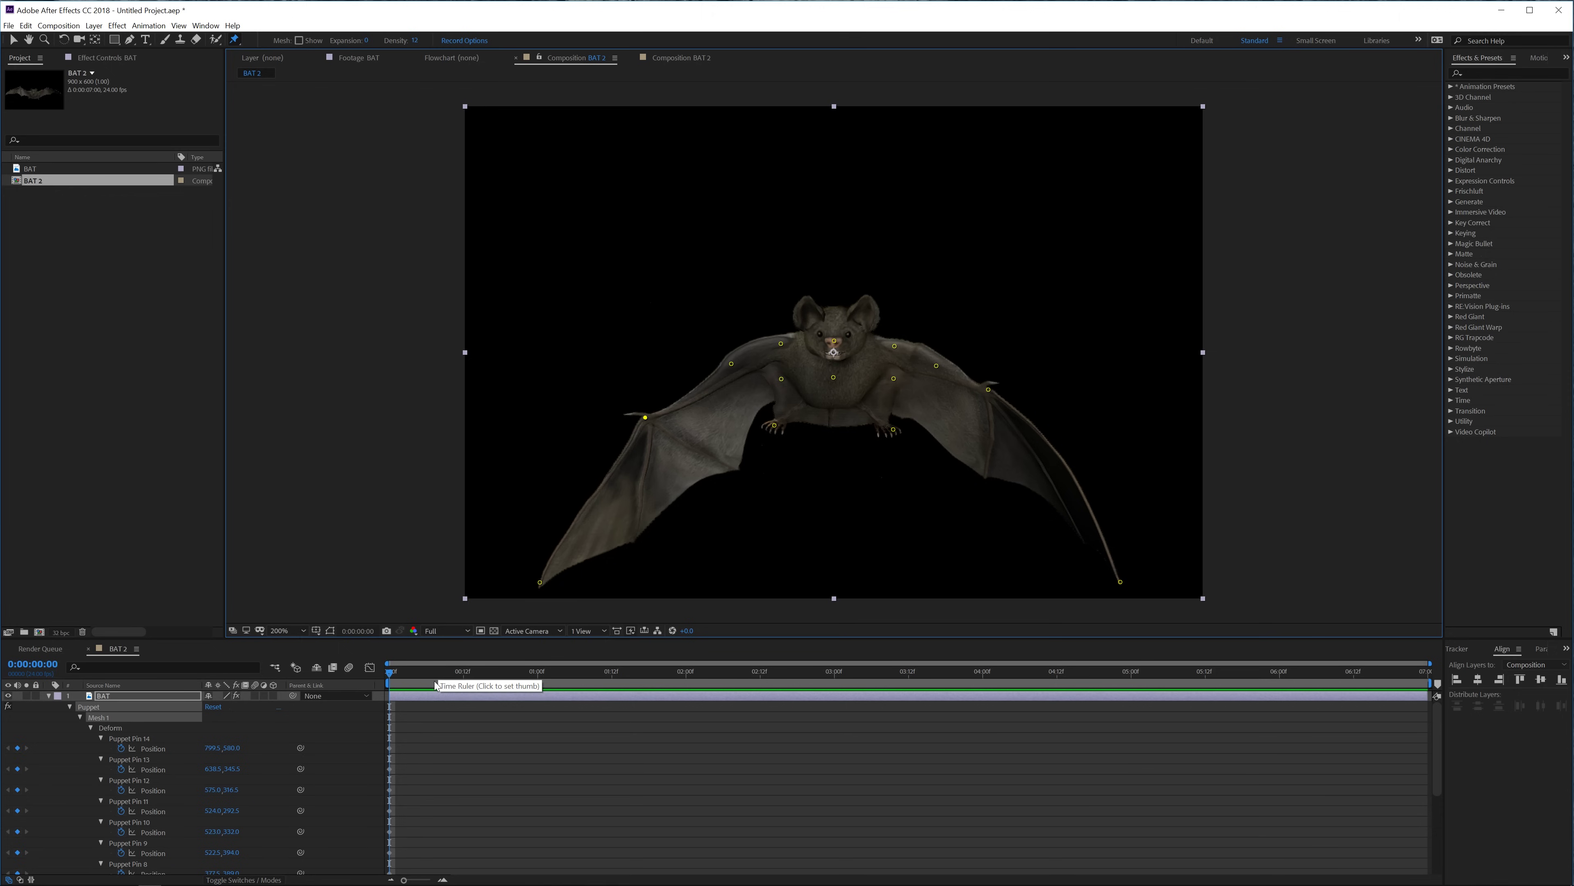
At frame 10, select the body, feet, nose and inner wing pins and lower the bat's body
{"action": "key", "text": "shift+Page_Down"}
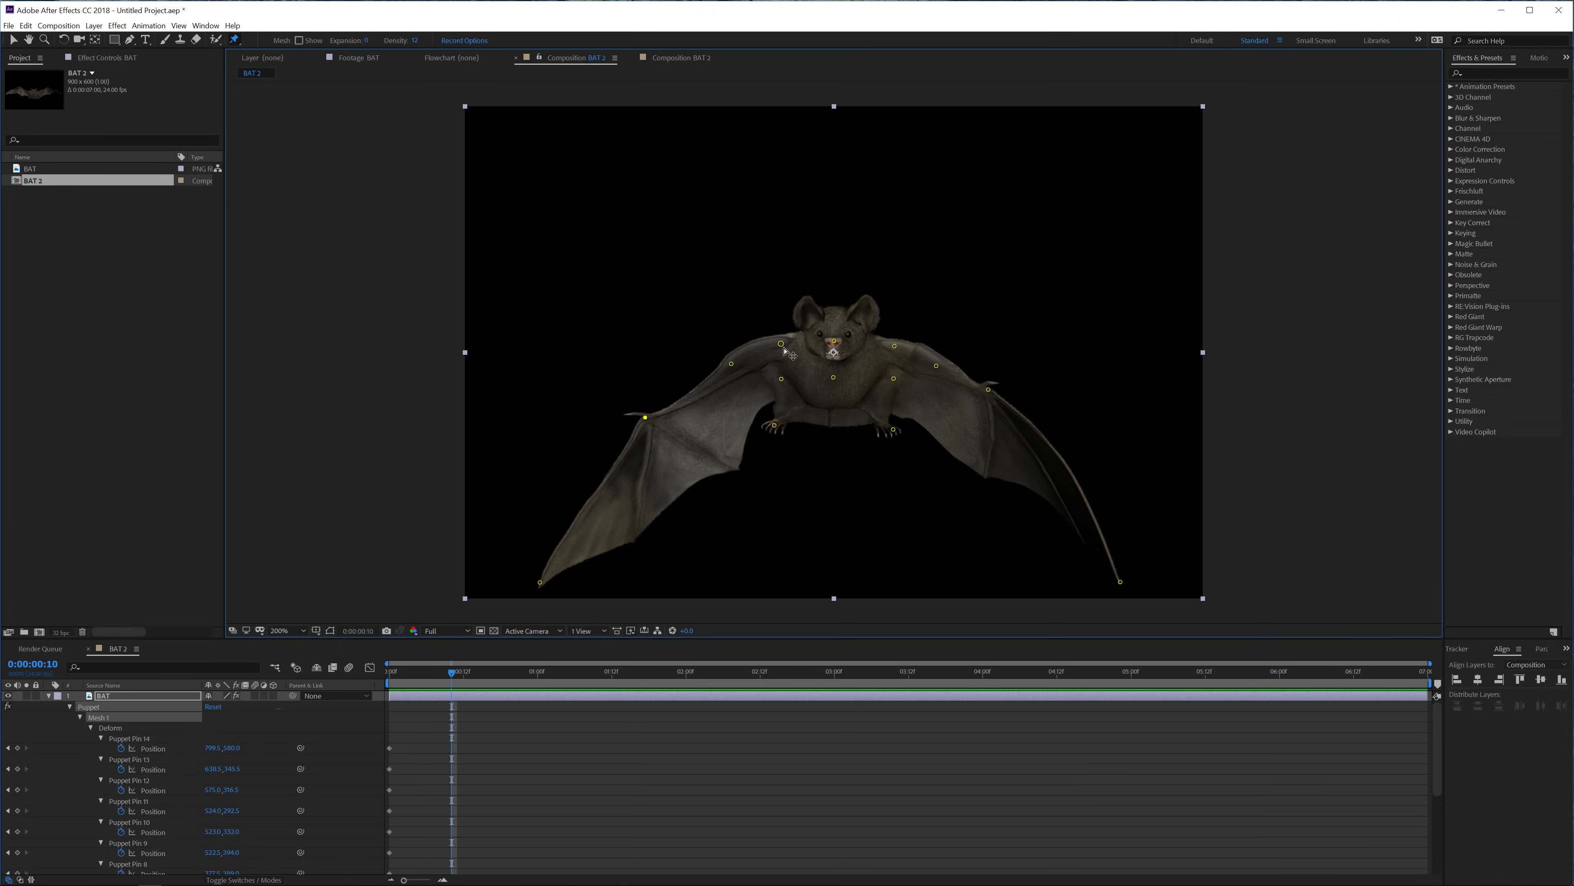
{"action": "left_click", "coordinate": [781, 379], "text": "shift"}
{"action": "left_click", "coordinate": [775, 427], "text": "shift"}
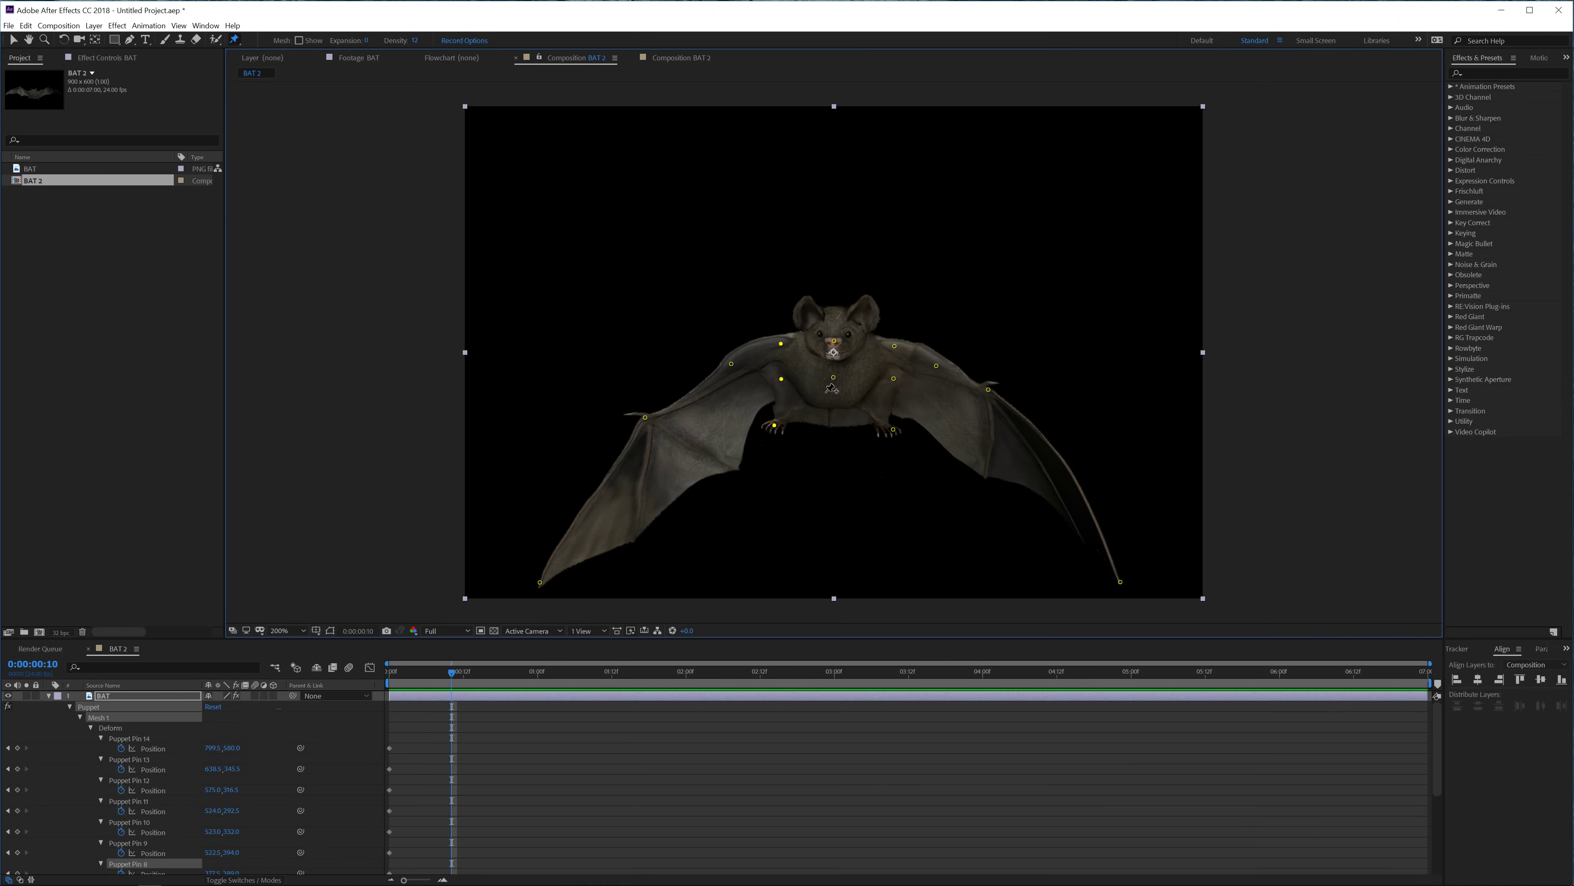
{"action": "left_click", "coordinate": [835, 342], "text": "shift"}
{"action": "left_click", "coordinate": [895, 347], "text": "shift"}
{"action": "left_click", "coordinate": [894, 378], "text": "shift"}
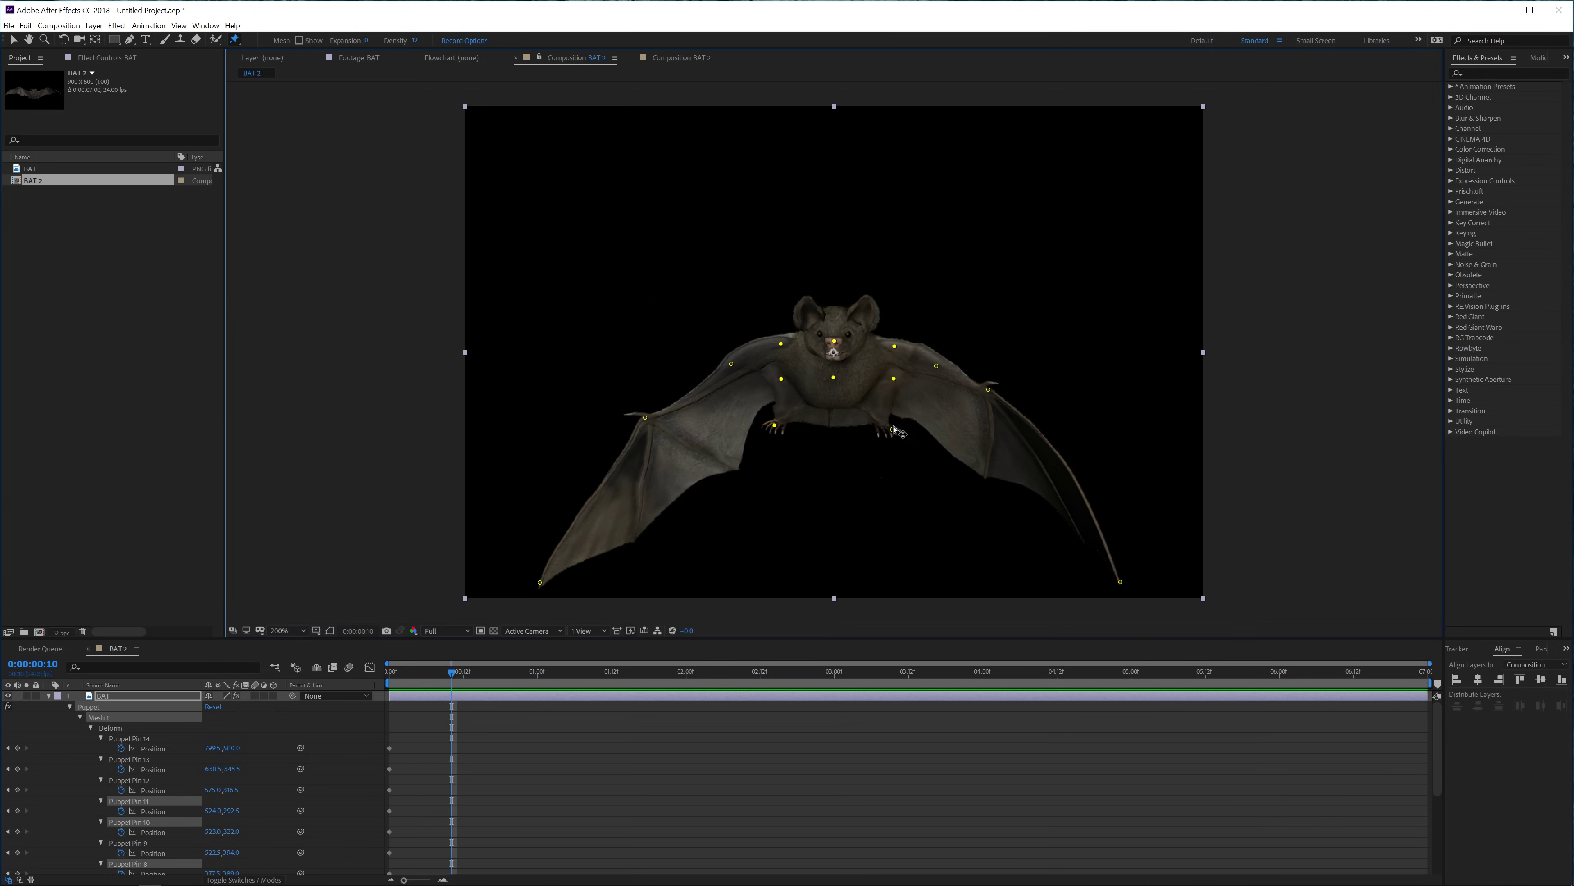
{"action": "left_click", "coordinate": [894, 429], "text": "shift"}
{"action": "left_click", "coordinate": [937, 366], "text": "shift"}
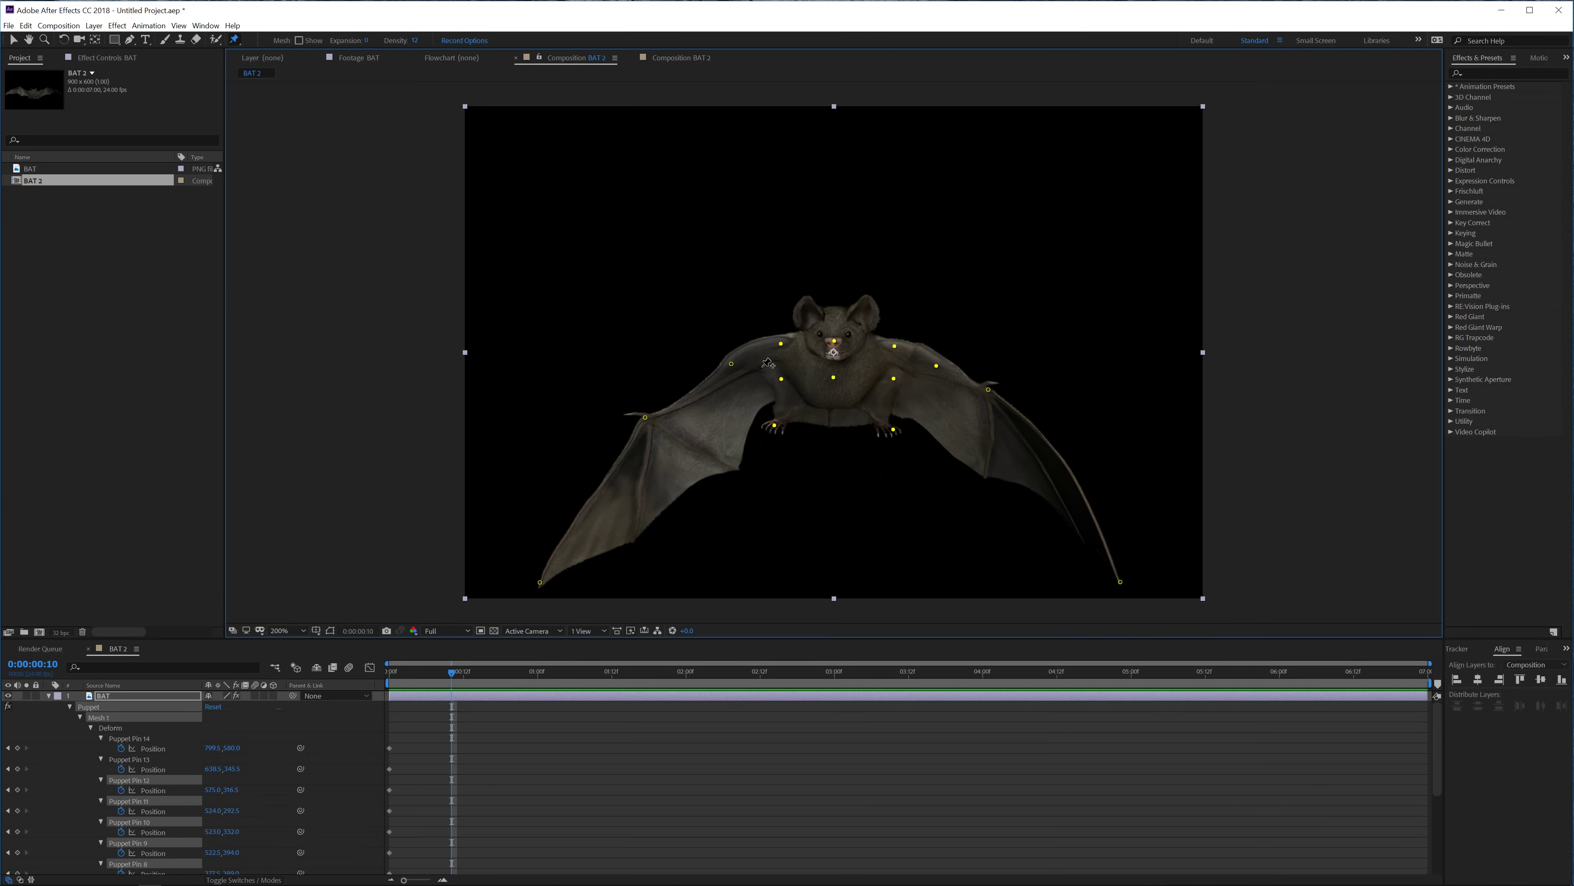
{"action": "left_click", "coordinate": [732, 365], "text": "shift"}
{"action": "left_click_drag", "start_coordinate": [837, 386], "coordinate": [841, 427]}
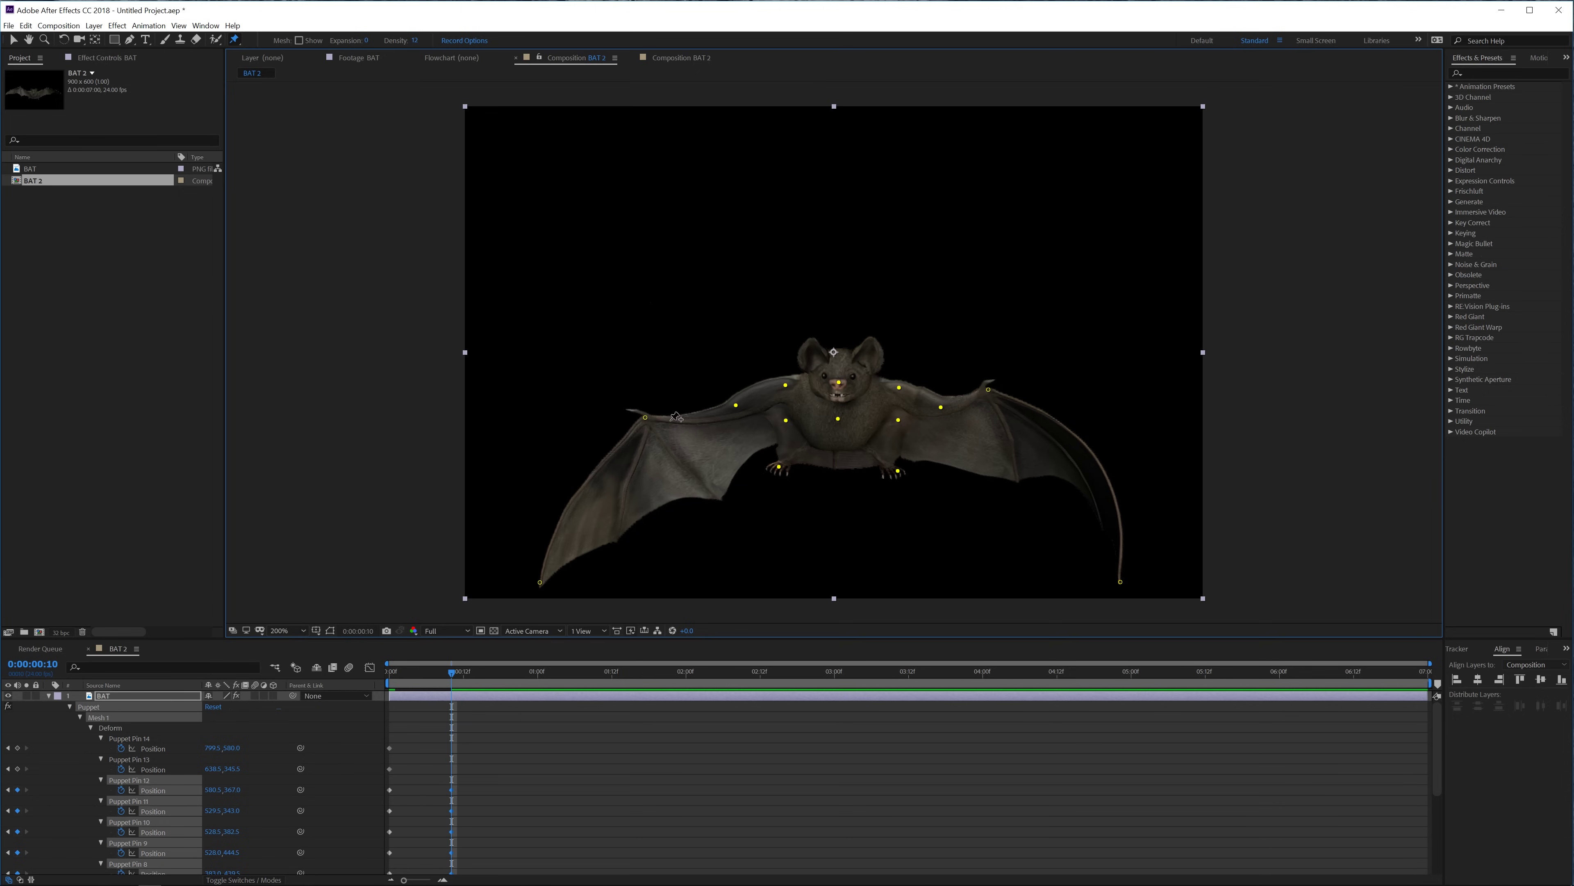
Raise the left wing's tip, middle and inner pins to spread the left wing wide
{"action": "left_click_drag", "start_coordinate": [647, 421], "coordinate": [663, 394]}
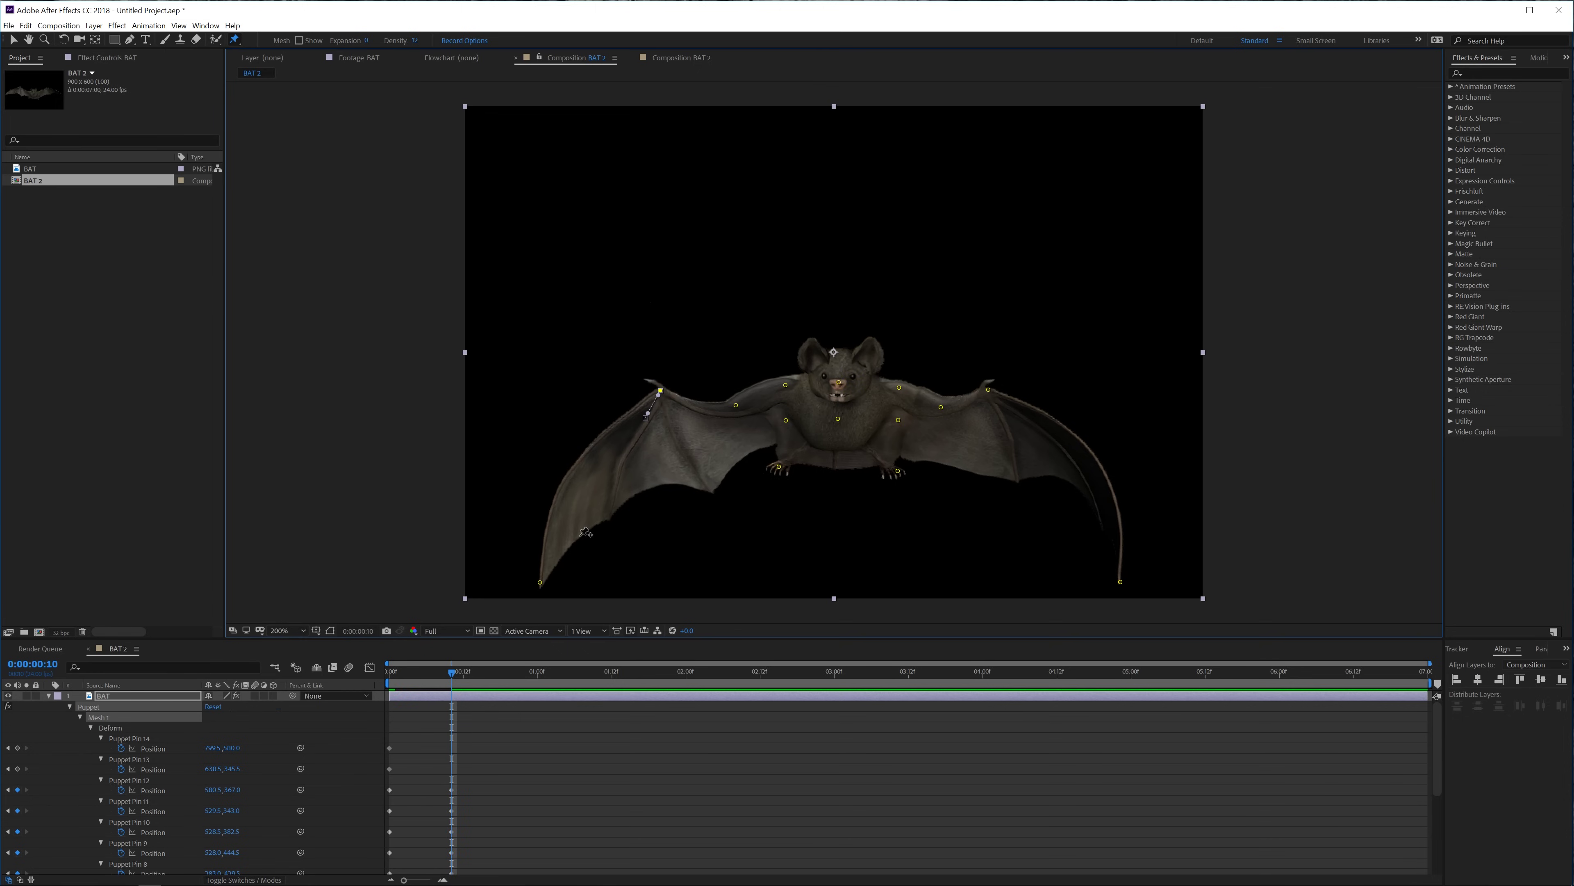
{"action": "left_click_drag", "start_coordinate": [540, 583], "coordinate": [517, 293]}
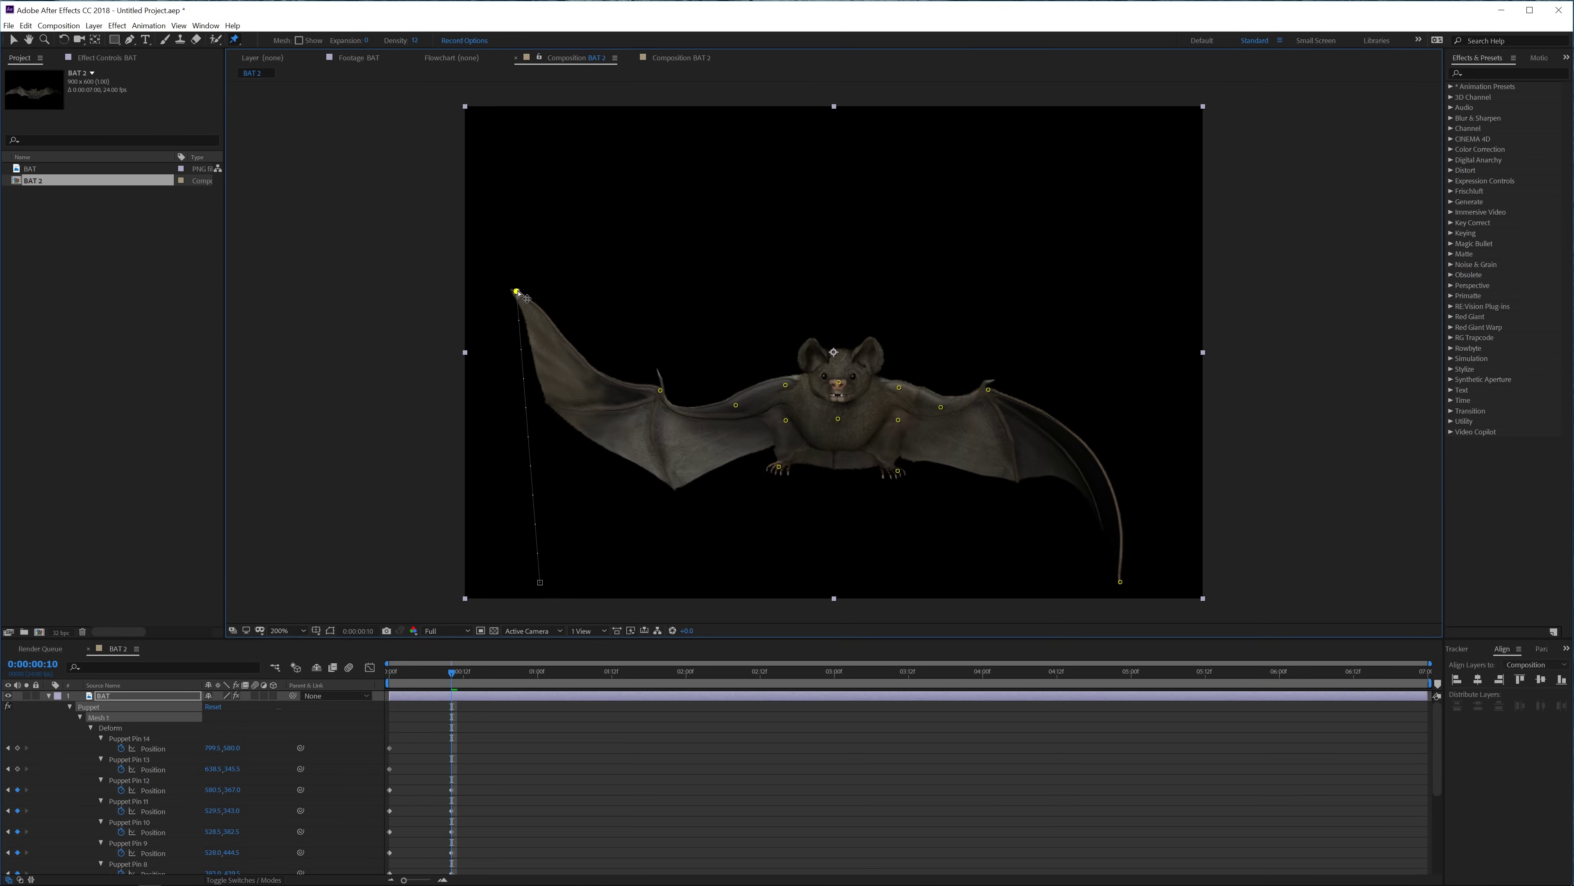
{"action": "left_click_drag", "start_coordinate": [662, 391], "coordinate": [660, 371]}
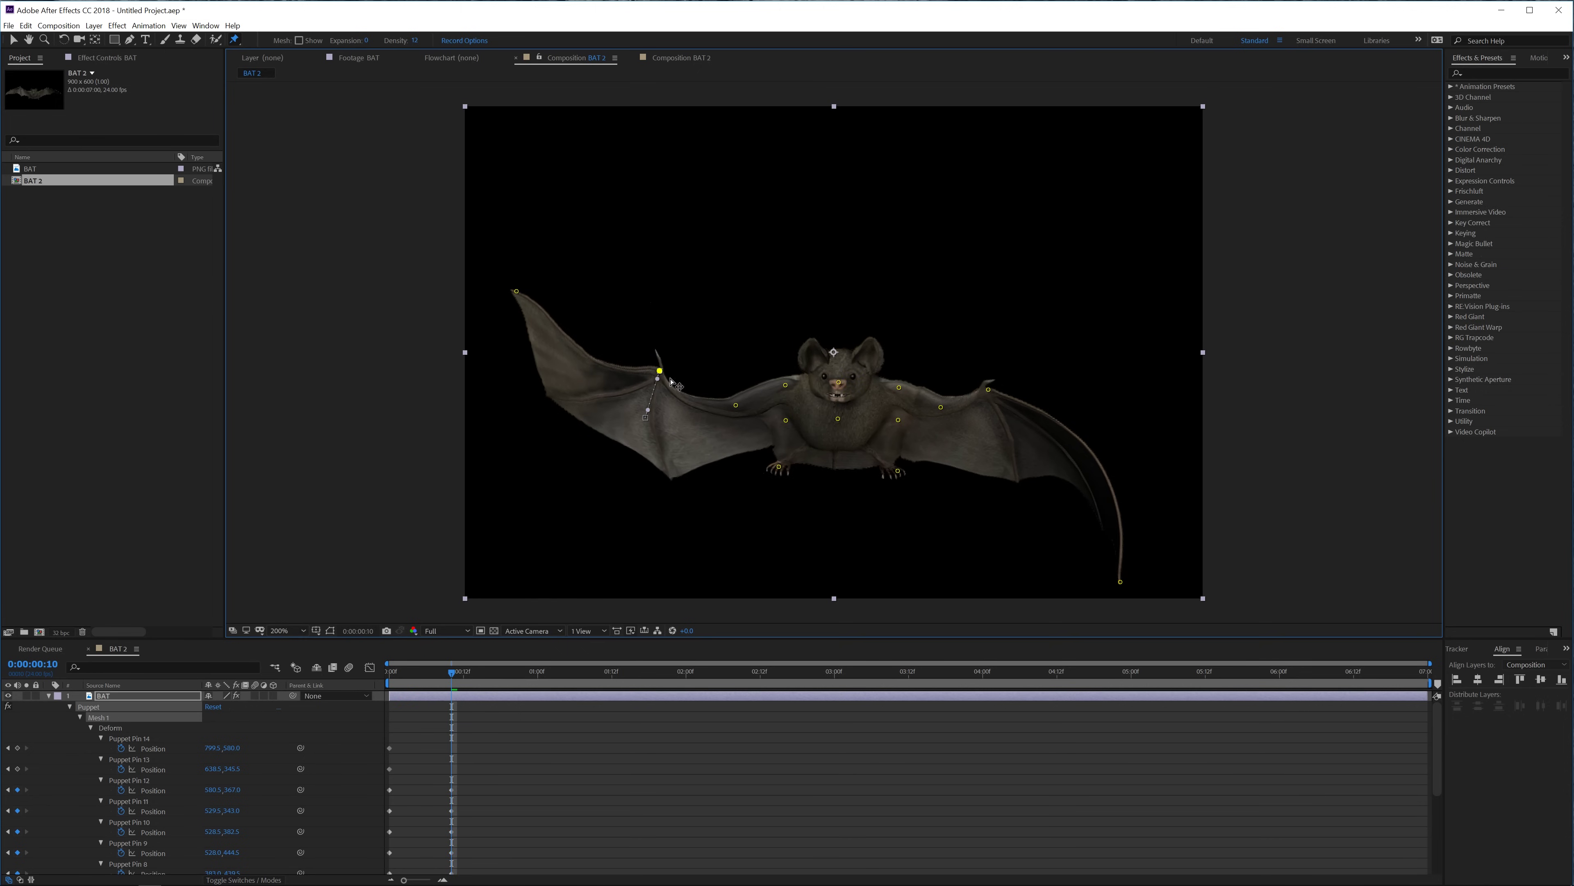
{"action": "left_click_drag", "start_coordinate": [738, 410], "coordinate": [641, 308]}
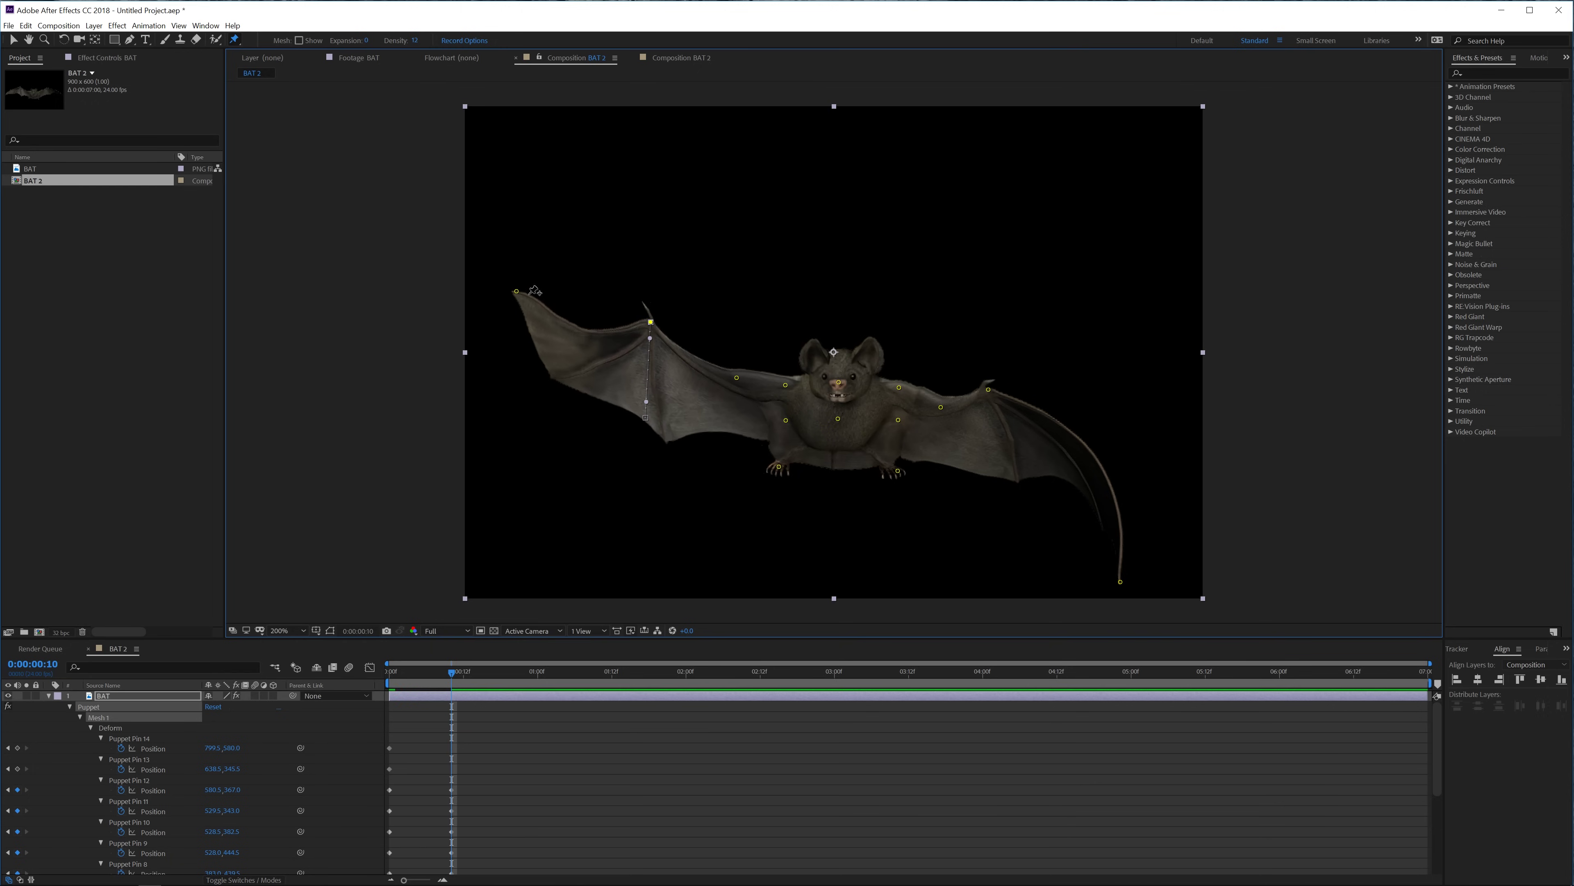
{"action": "left_click_drag", "start_coordinate": [515, 292], "coordinate": [474, 344]}
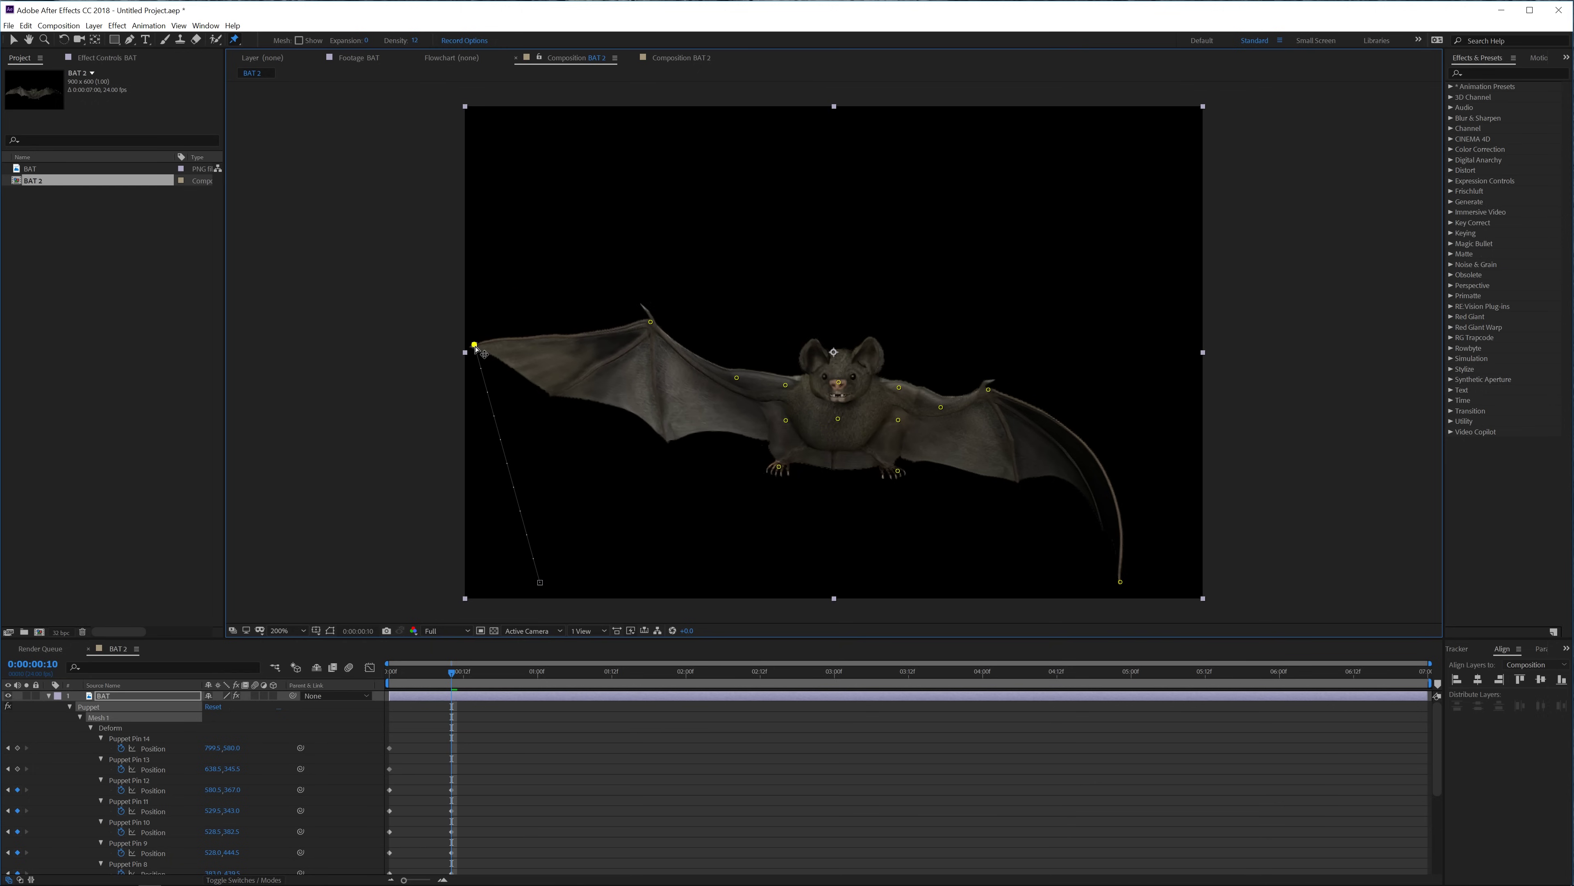
Spread the right wing flat and level with the left, then scrub back to frame 0
{"action": "left_click_drag", "start_coordinate": [1122, 580], "coordinate": [1166, 339]}
{"action": "left_click_drag", "start_coordinate": [989, 390], "coordinate": [1010, 369]}
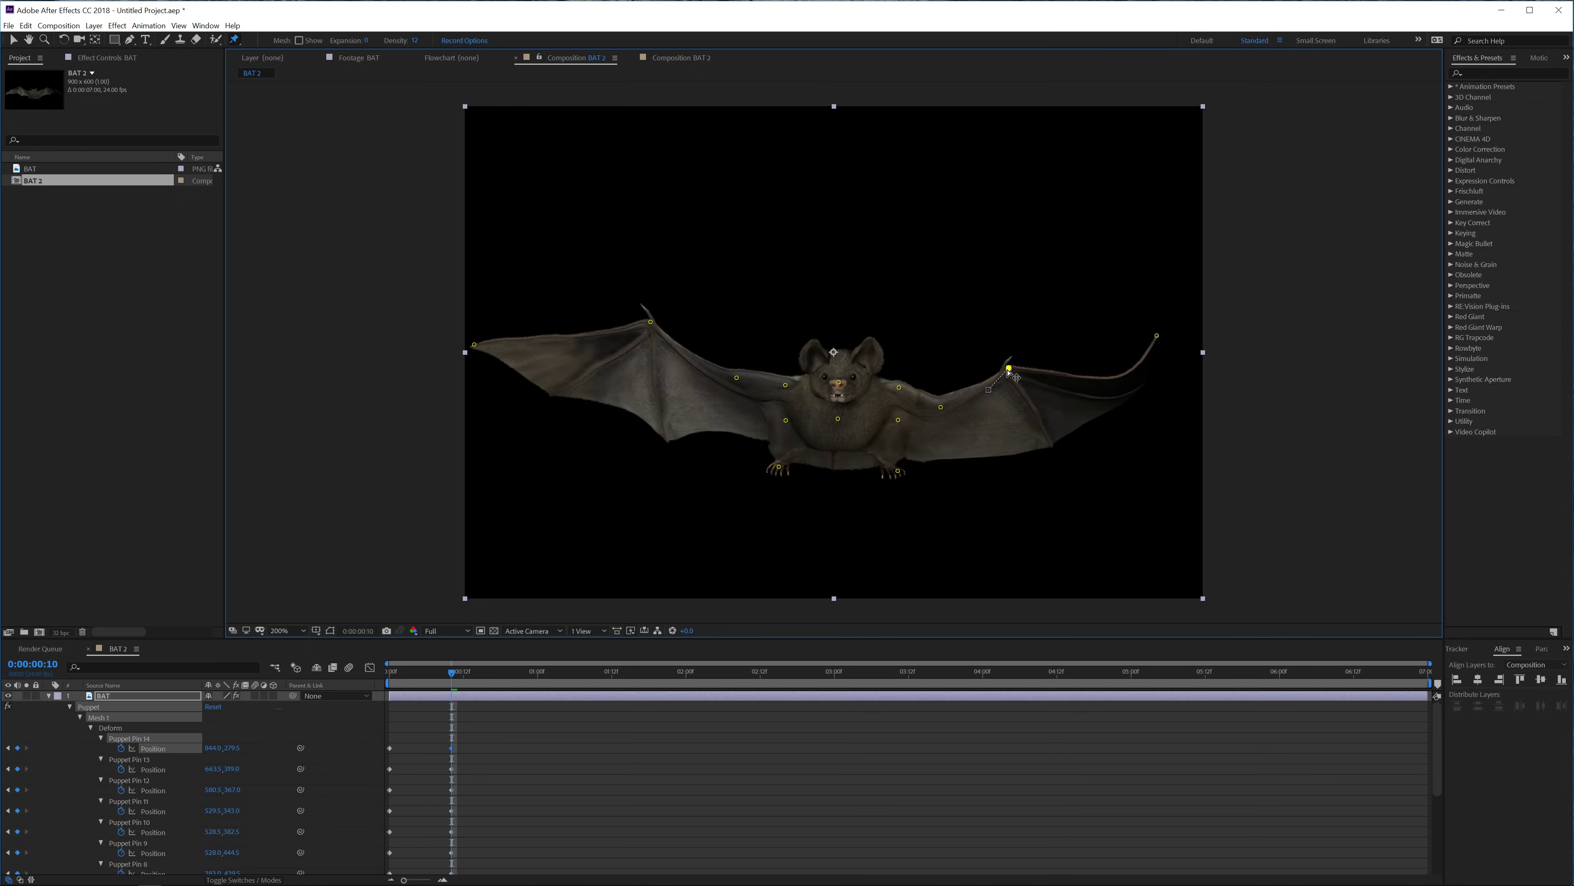
{"action": "left_click_drag", "start_coordinate": [947, 411], "coordinate": [942, 398]}
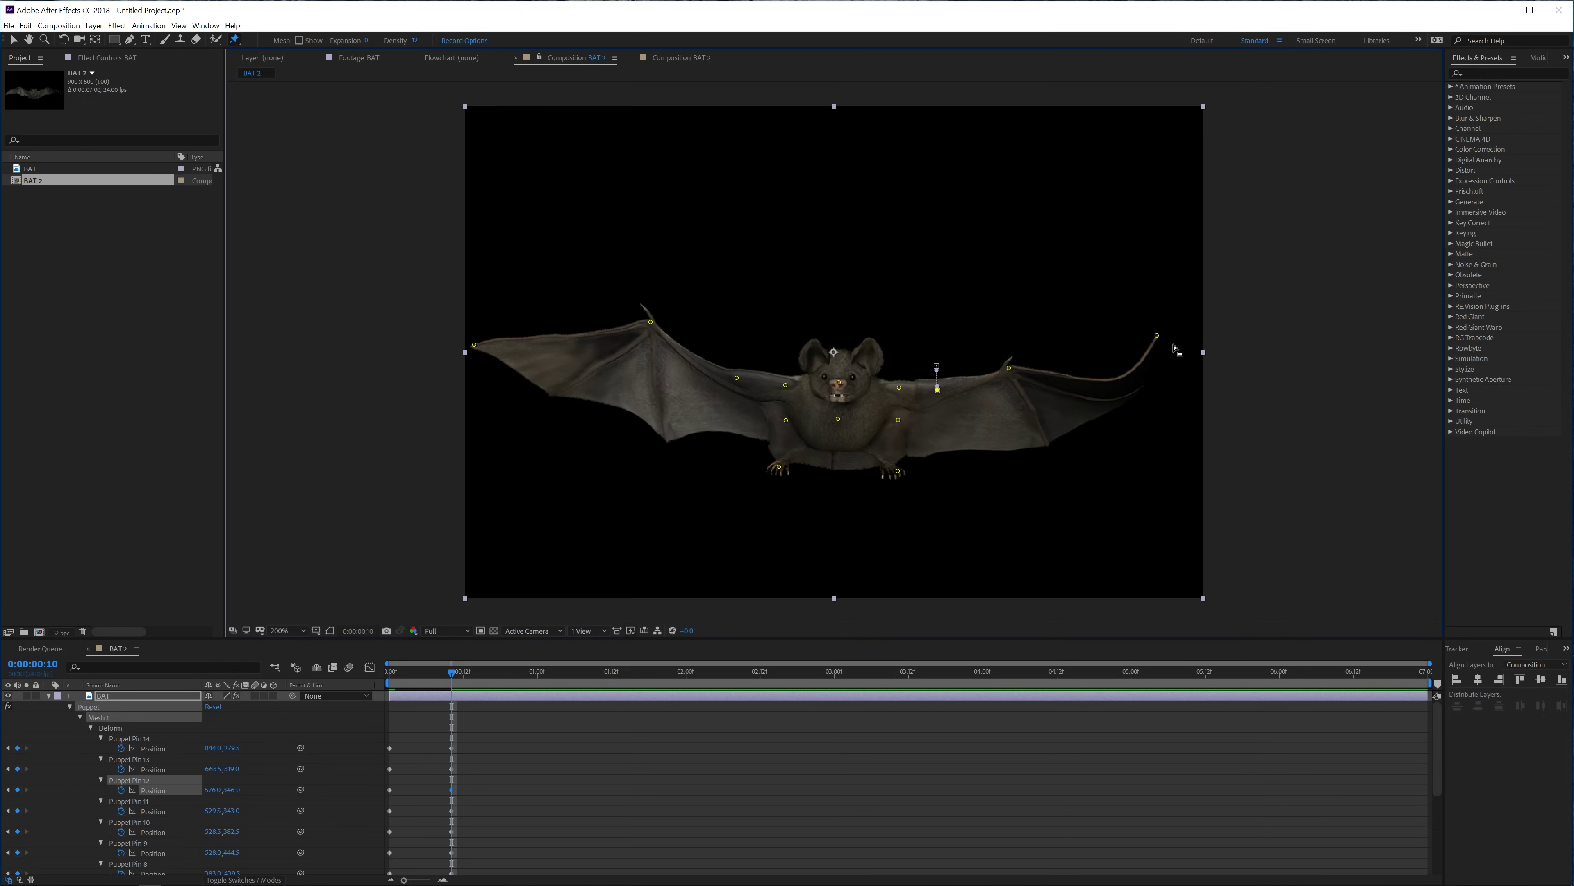
{"action": "left_click", "coordinate": [1156, 335]}
{"action": "left_click_drag", "start_coordinate": [1158, 336], "coordinate": [1183, 350]}
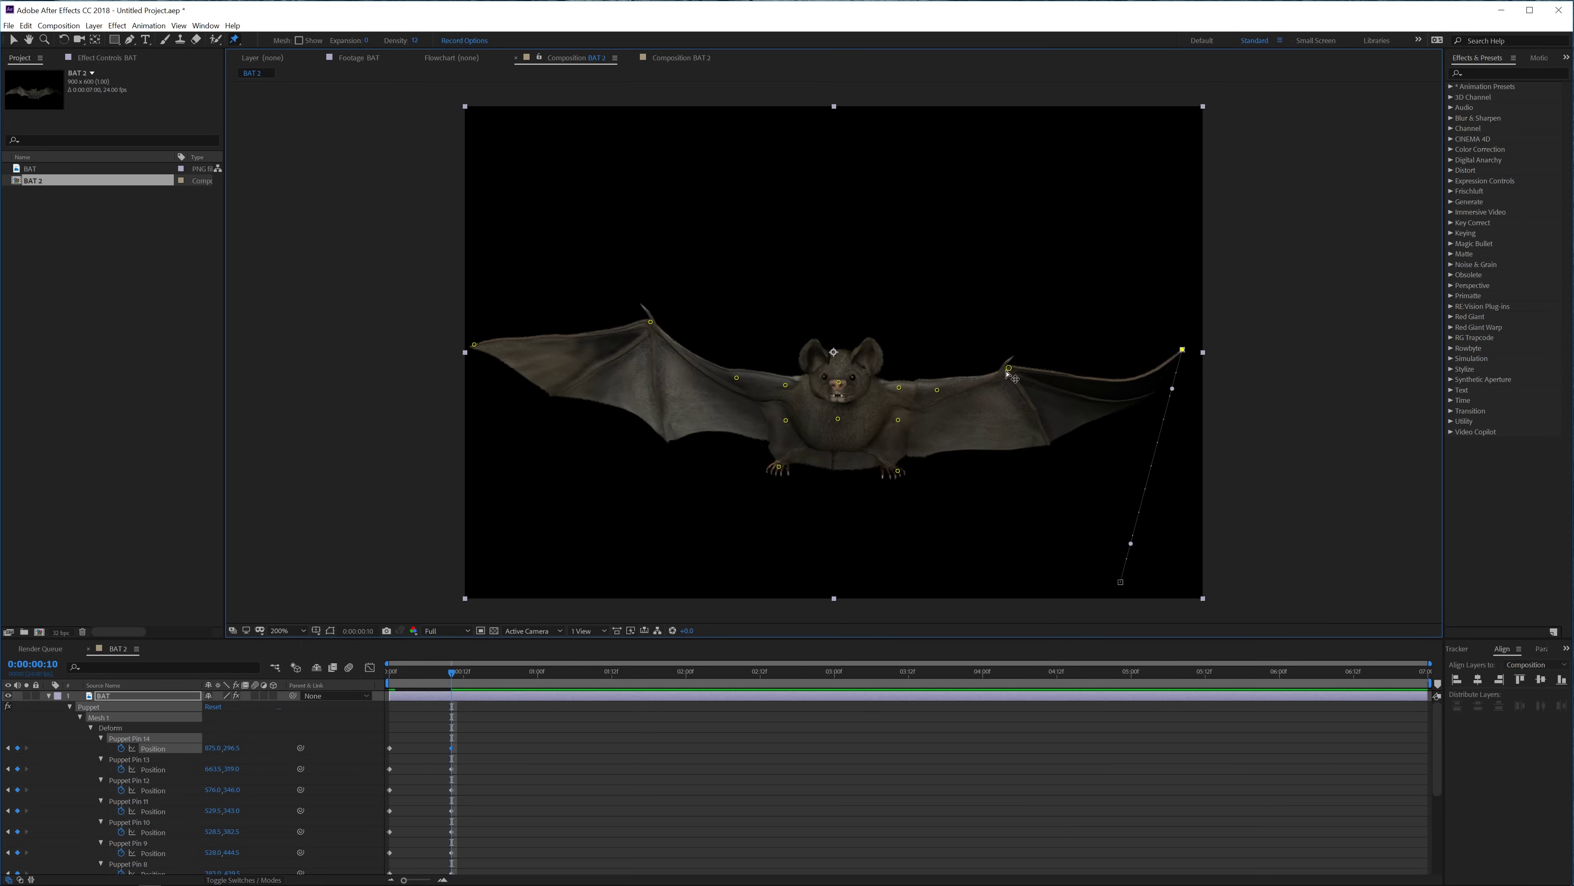
{"action": "left_click_drag", "start_coordinate": [1009, 368], "coordinate": [1013, 338]}
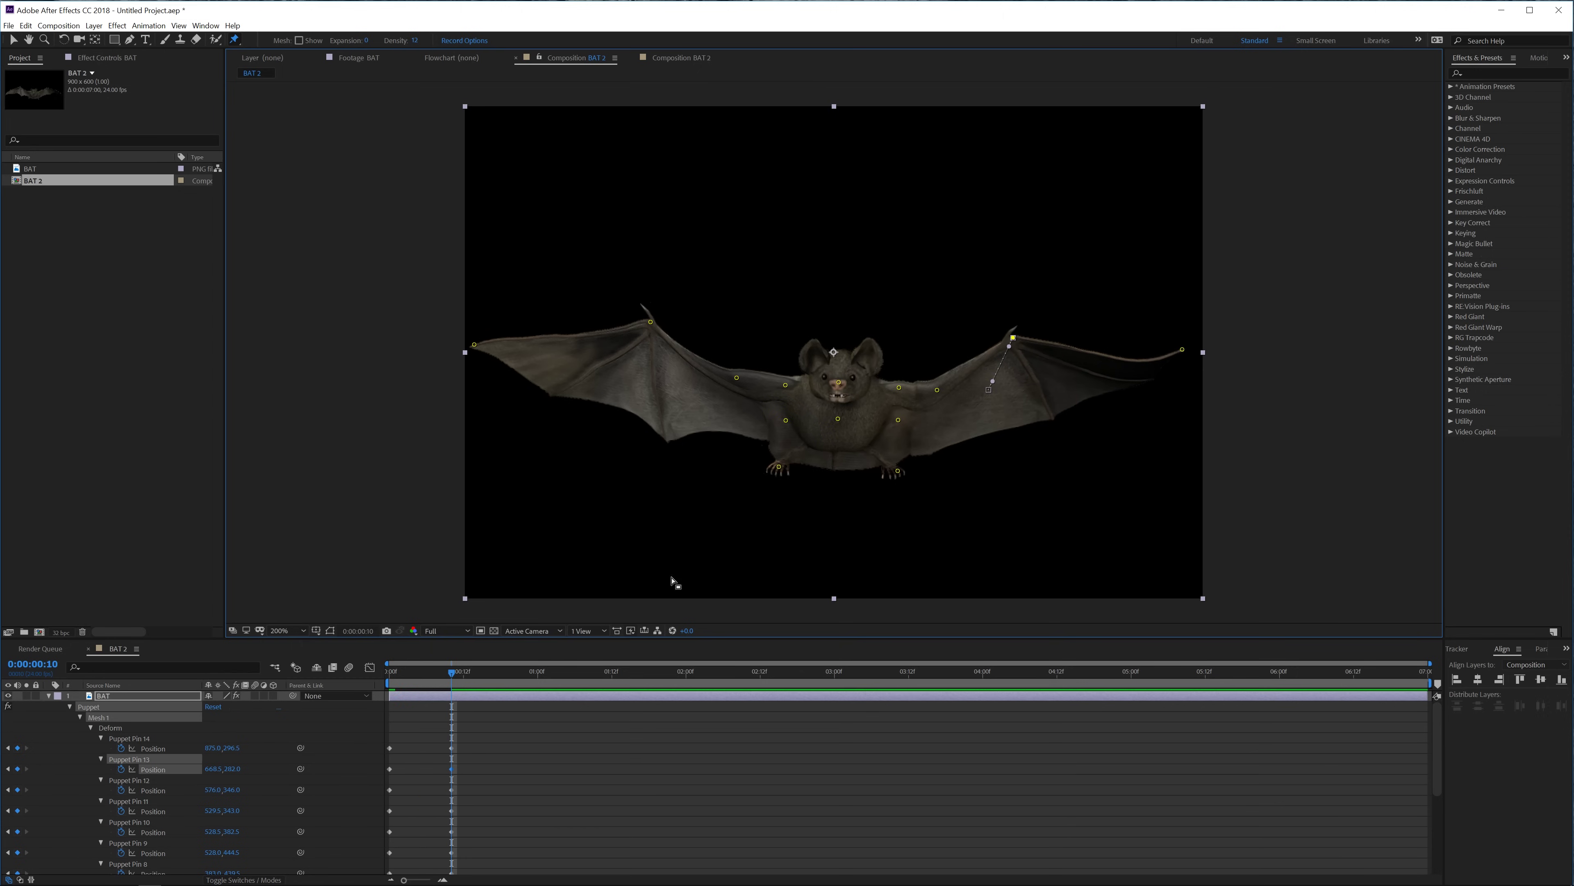
{"action": "left_click_drag", "start_coordinate": [451, 671], "coordinate": [389, 881]}
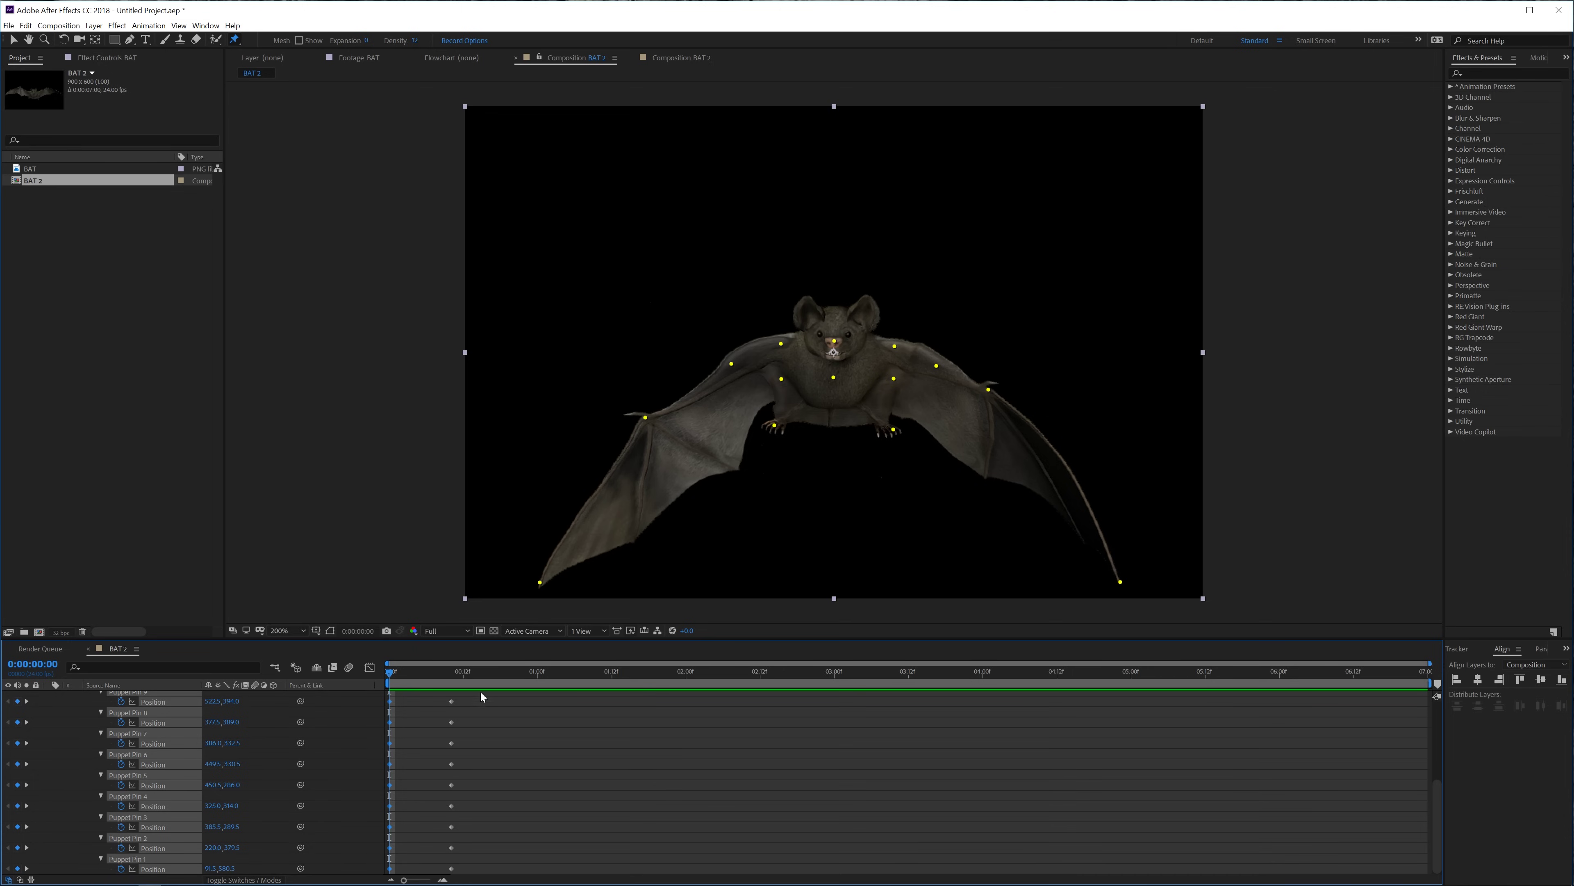
Paste the frame-0 pin Position keyframes at frame 20 to repeat the downstroke pose
{"action": "left_click", "coordinate": [453, 671]}
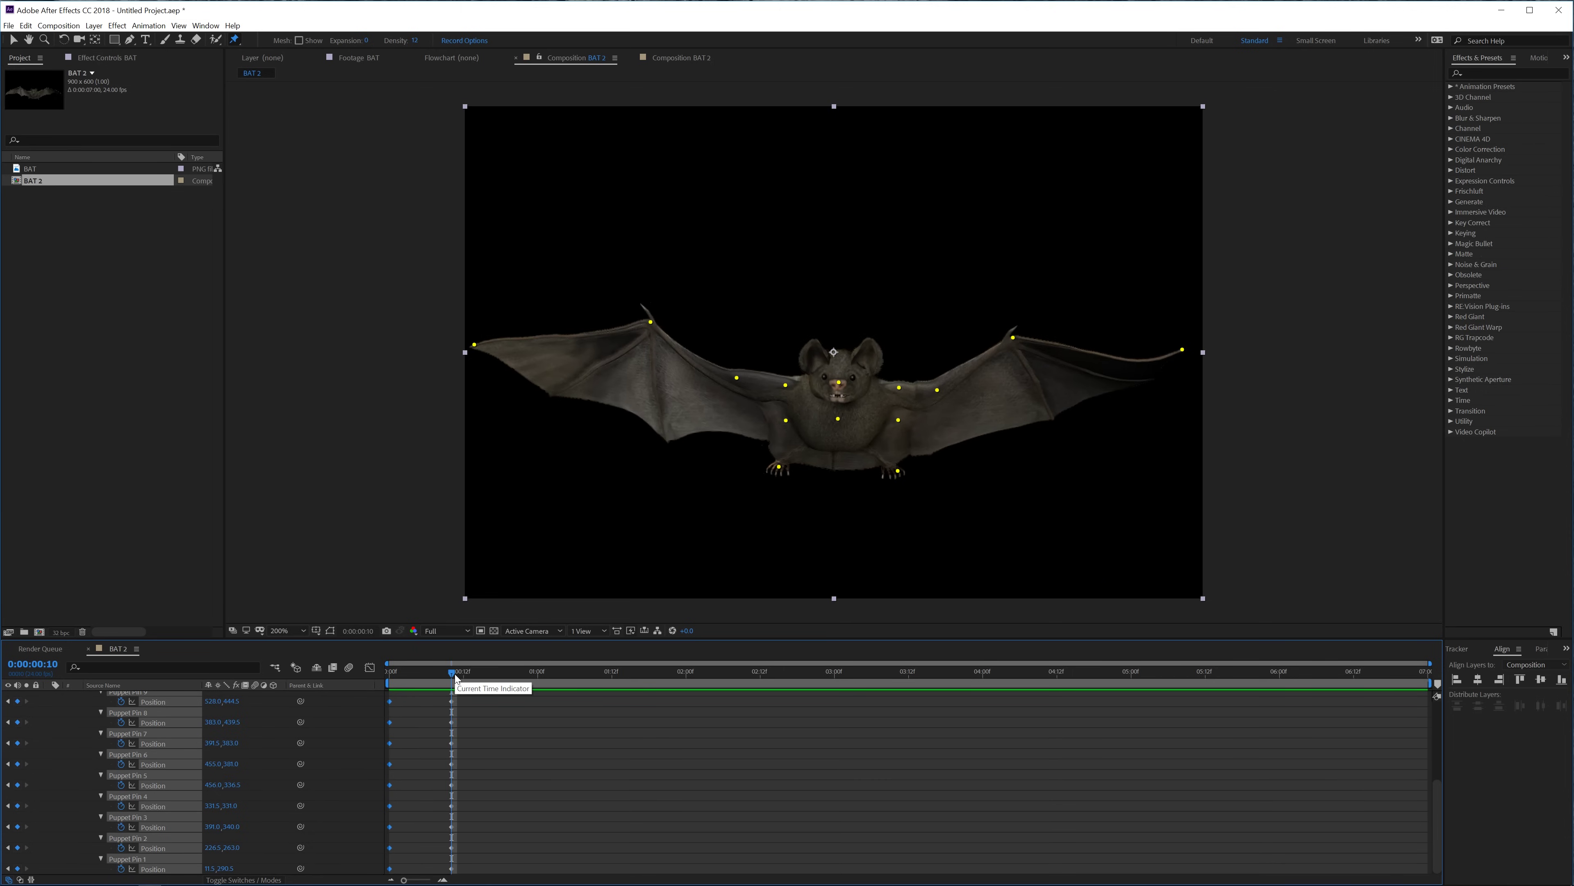
{"action": "key", "text": "shift+Page_Down"}
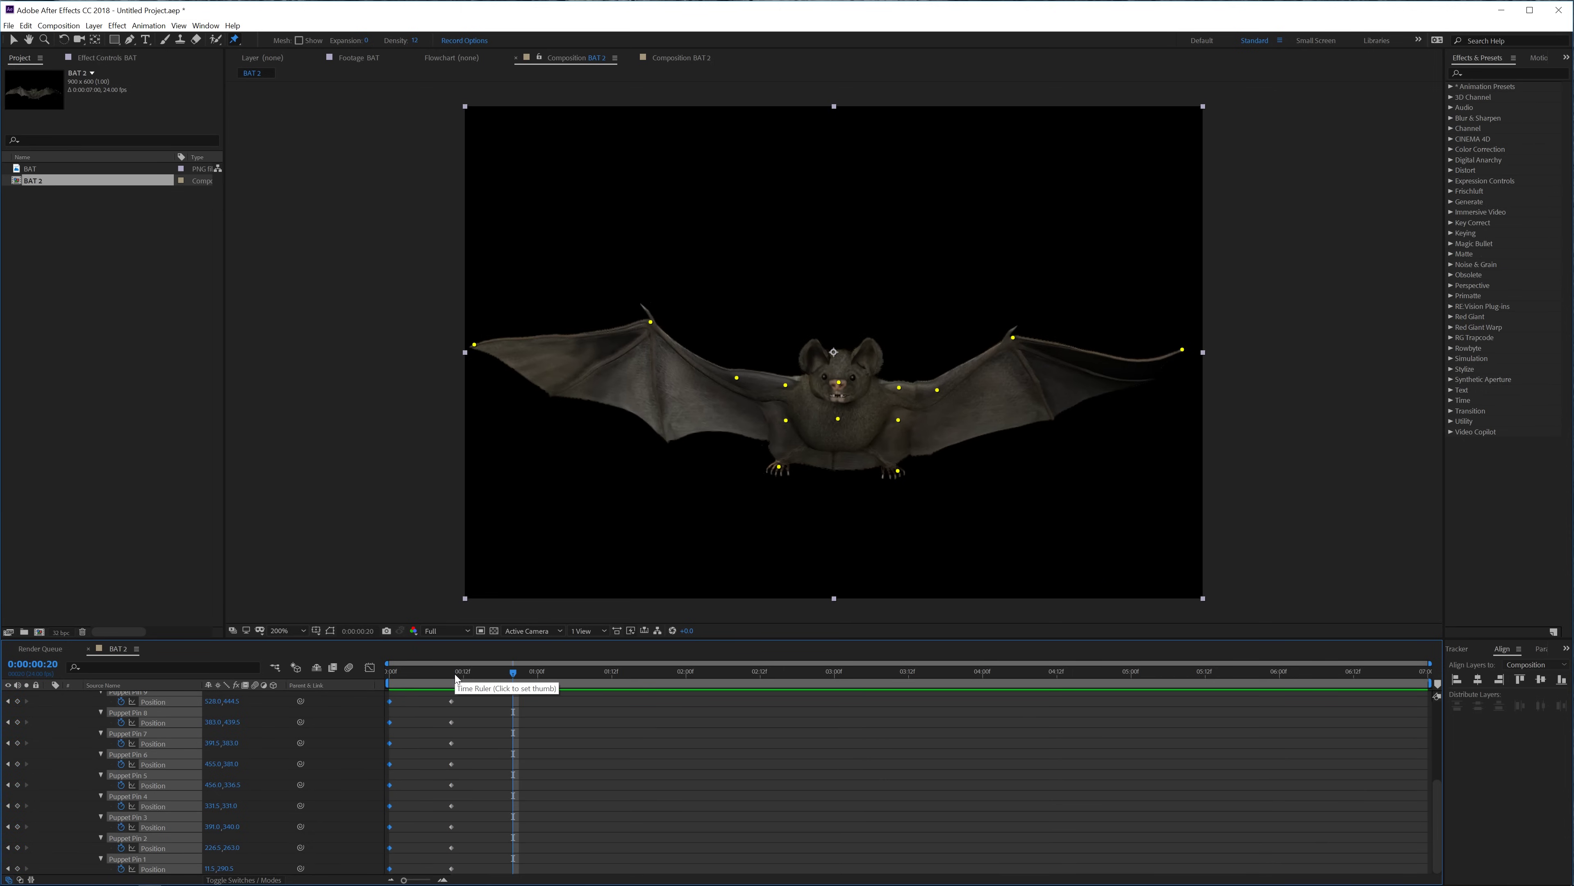
{"action": "key", "text": "ctrl+v"}
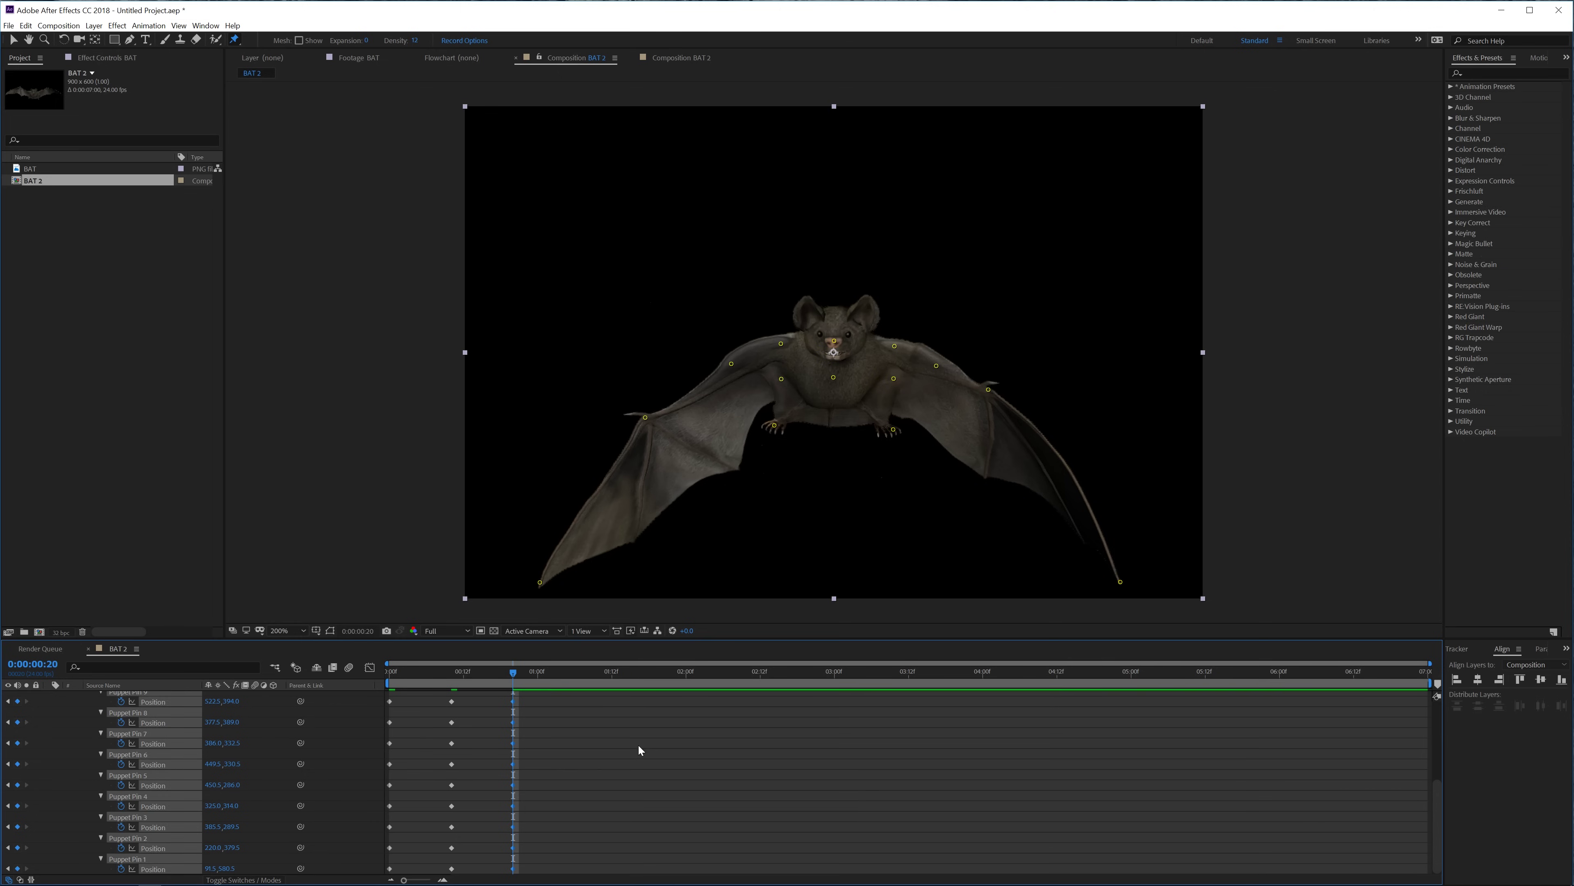
{"action": "left_click", "coordinate": [639, 745]}
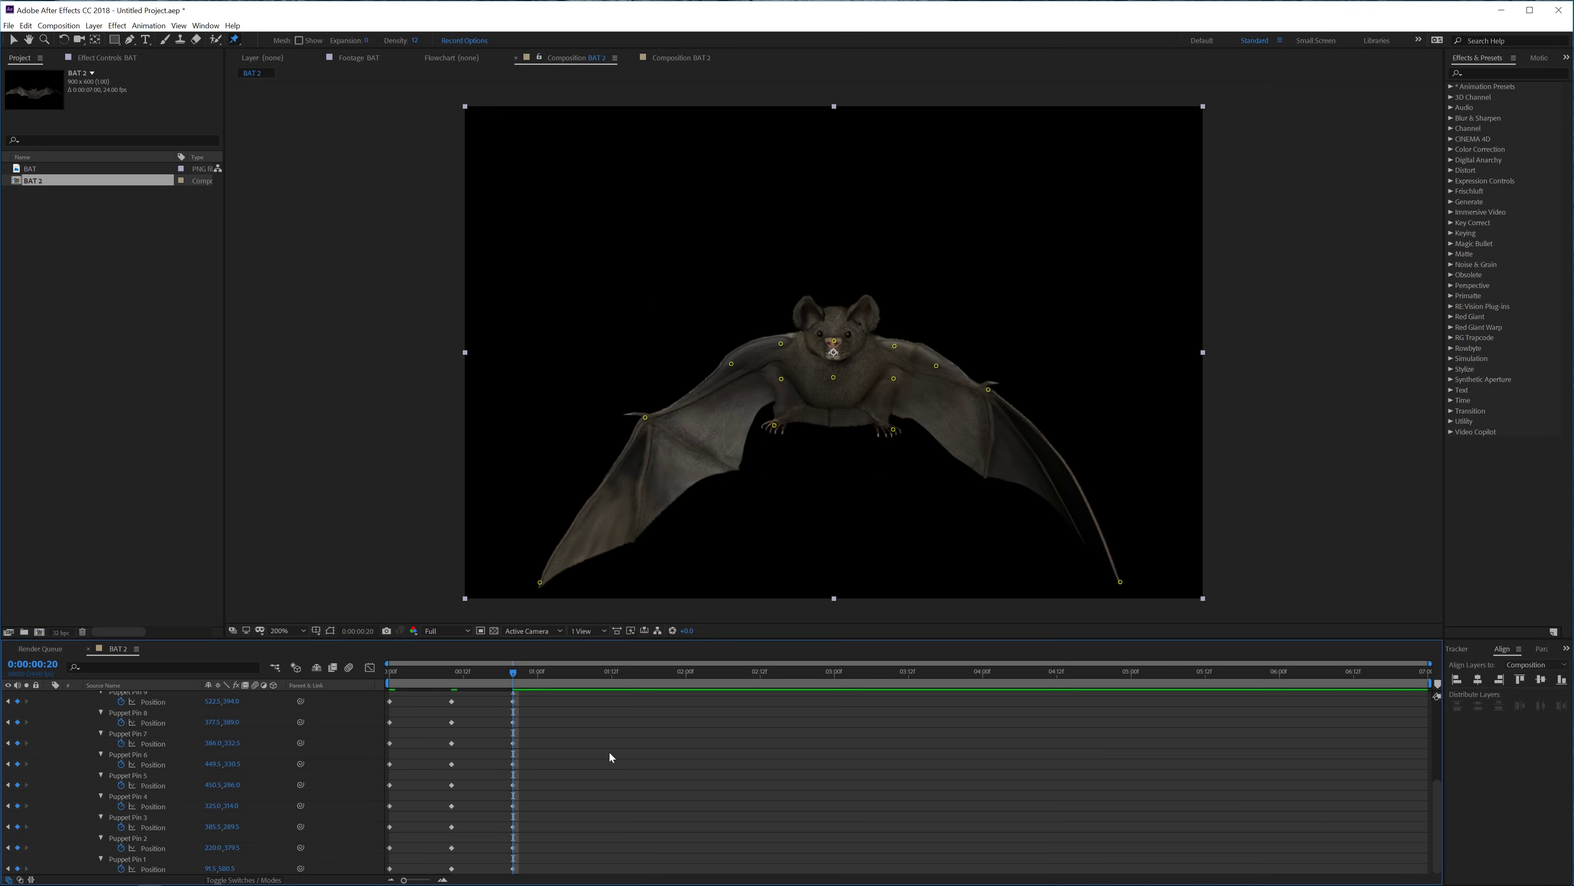
Set the work area end at frame 19 and preview the wingbeat loop with the layer deselected
{"action": "key", "text": "Page_Up"}
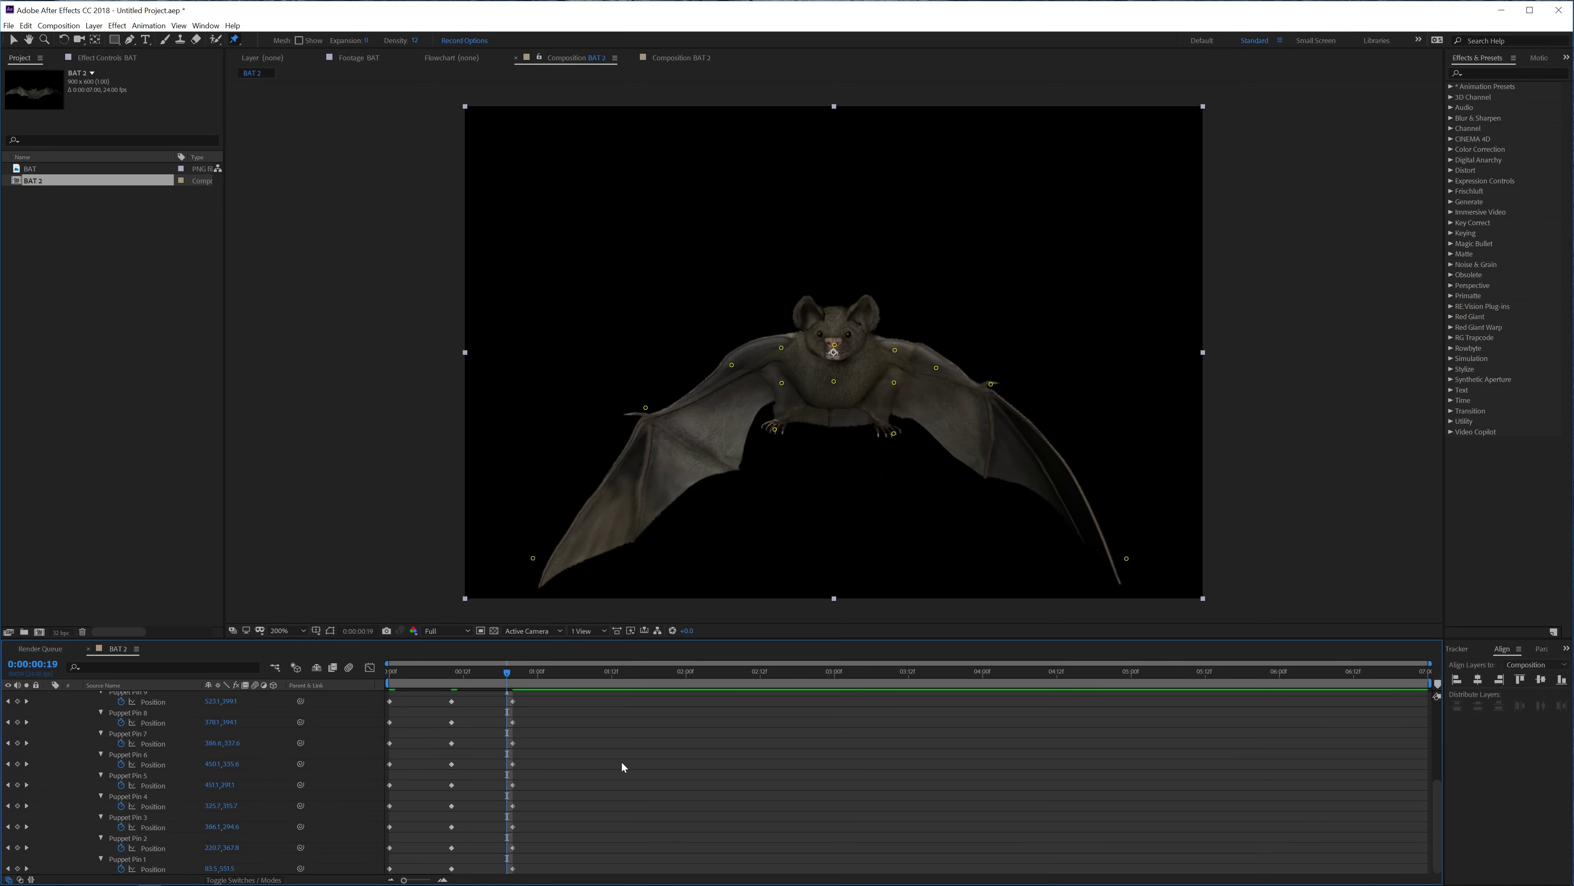
{"action": "key", "text": "n"}
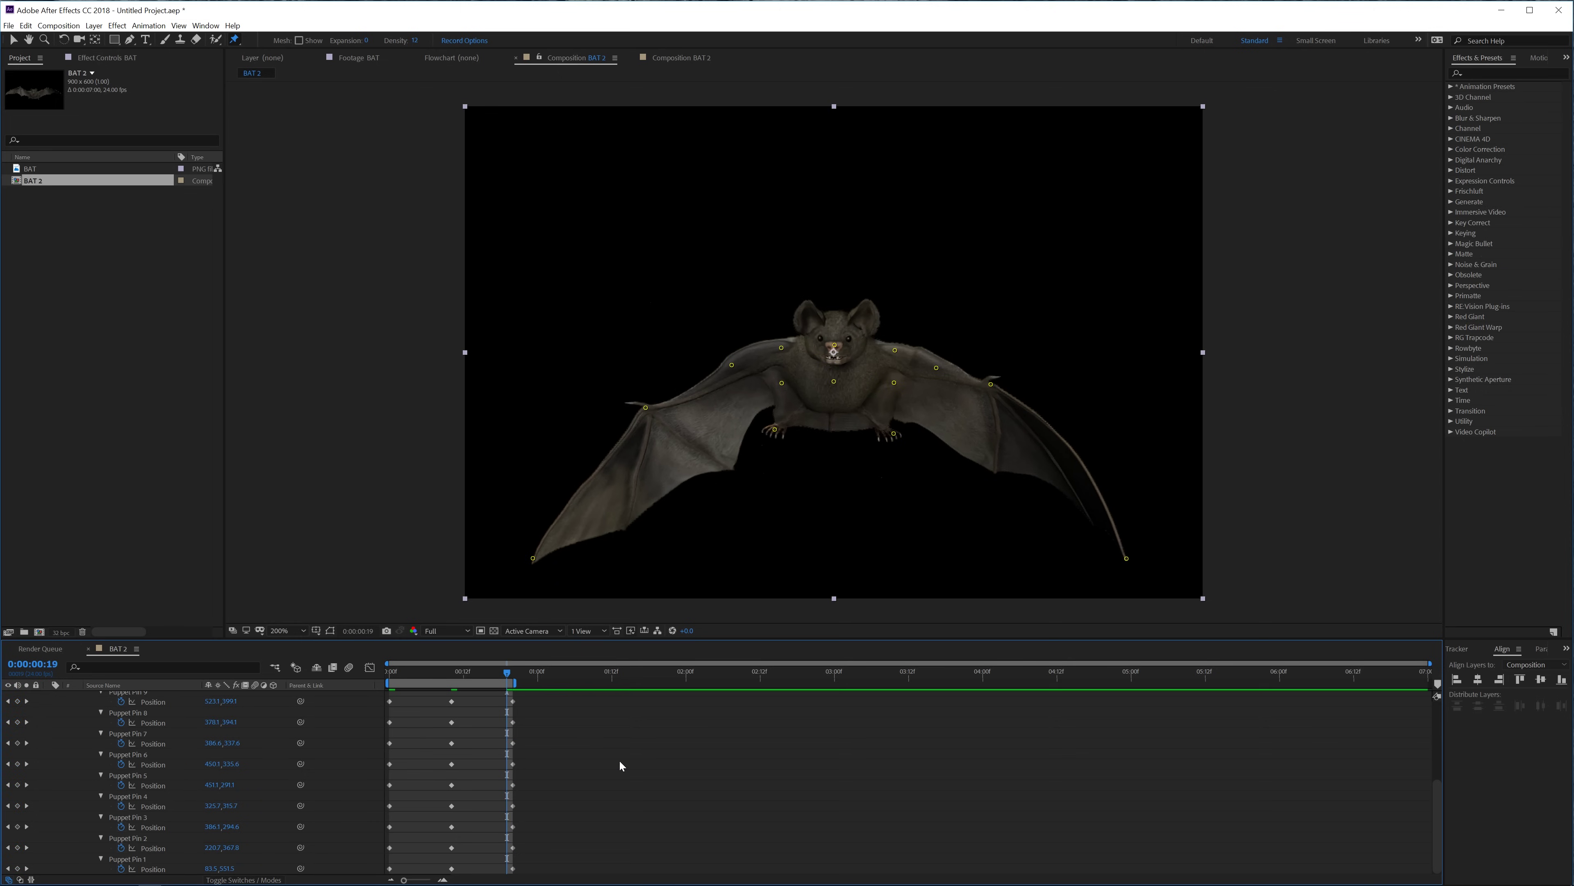
{"action": "left_click", "coordinate": [633, 815]}
{"action": "key", "text": "space"}
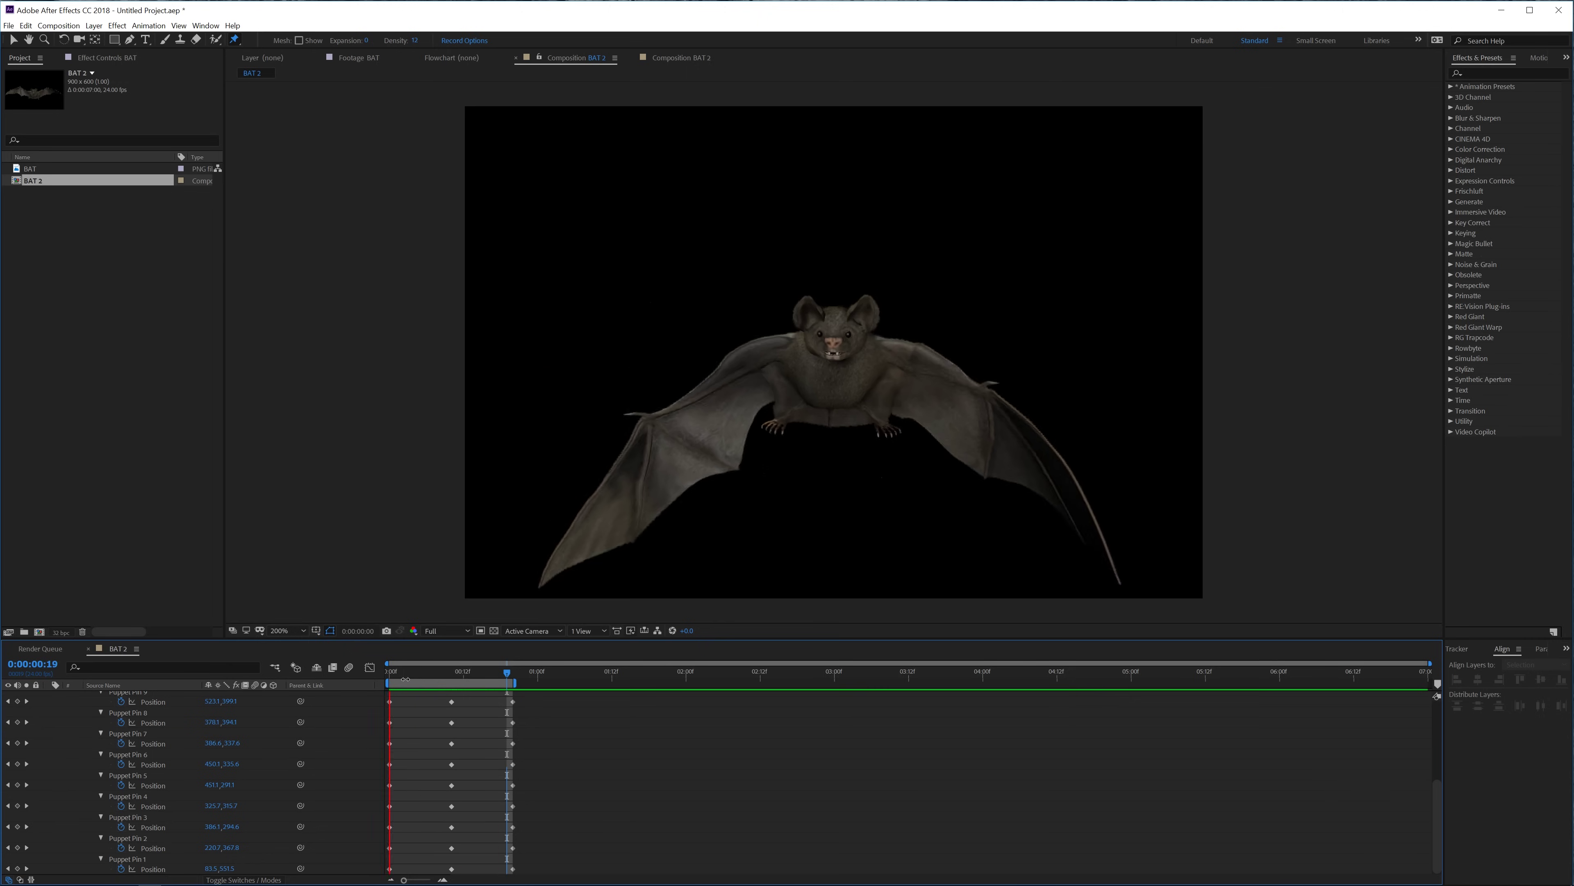
At frame 10, raise both wing tips high, then Alt-drag all pin keyframes to compress the cycle to 10 frames
{"action": "left_click", "coordinate": [451, 668]}
{"action": "scroll", "coordinate": [87, 713], "scroll_direction": "up", "scroll_amount": 4}
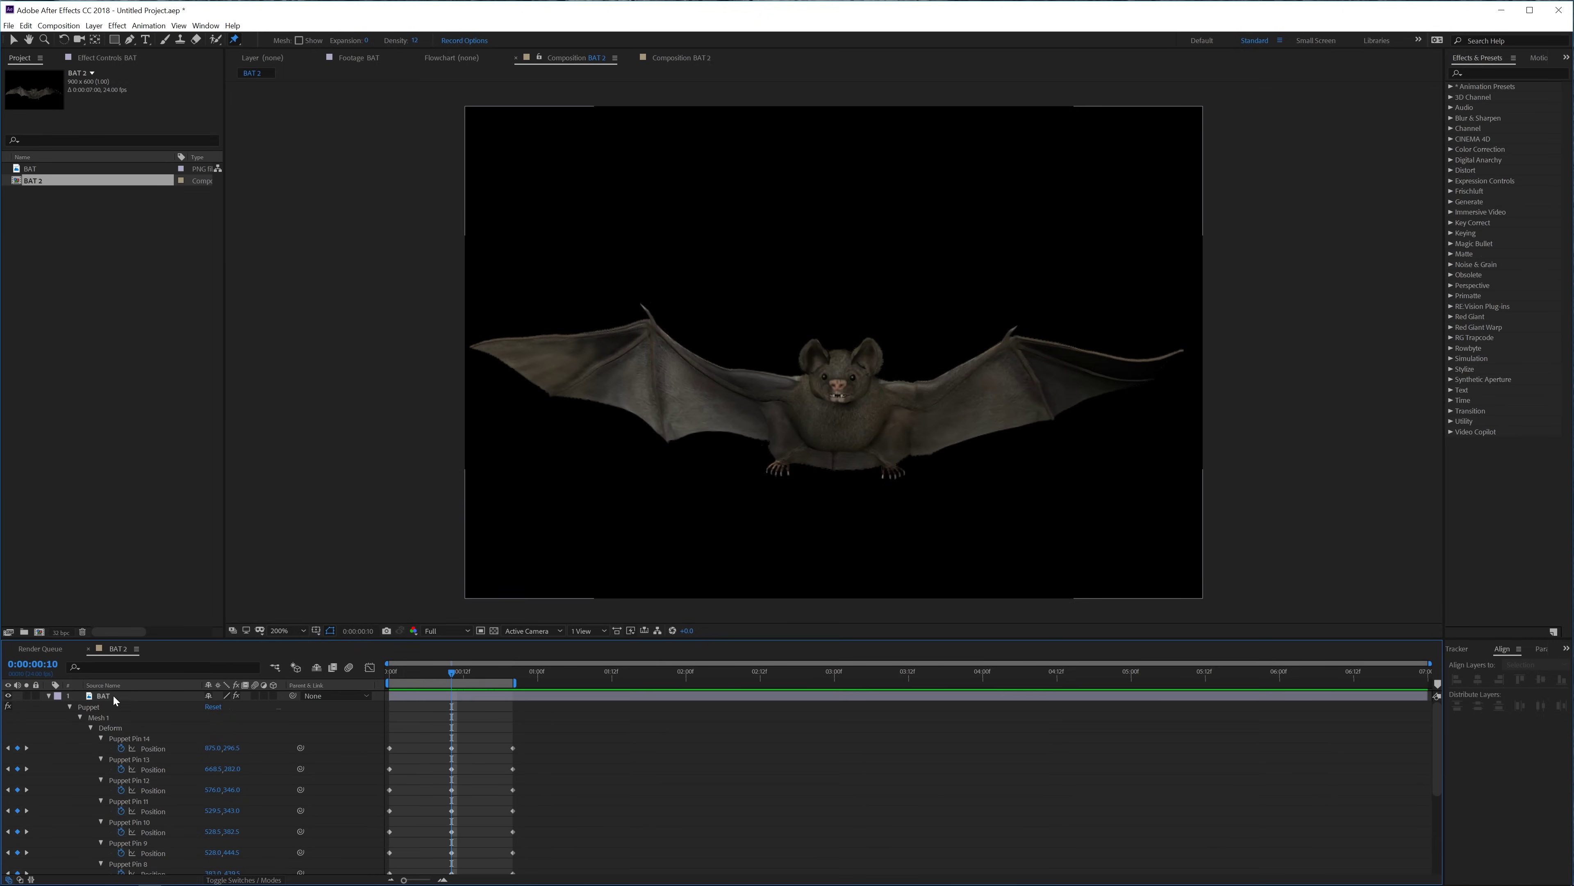
{"action": "left_click", "coordinate": [114, 699]}
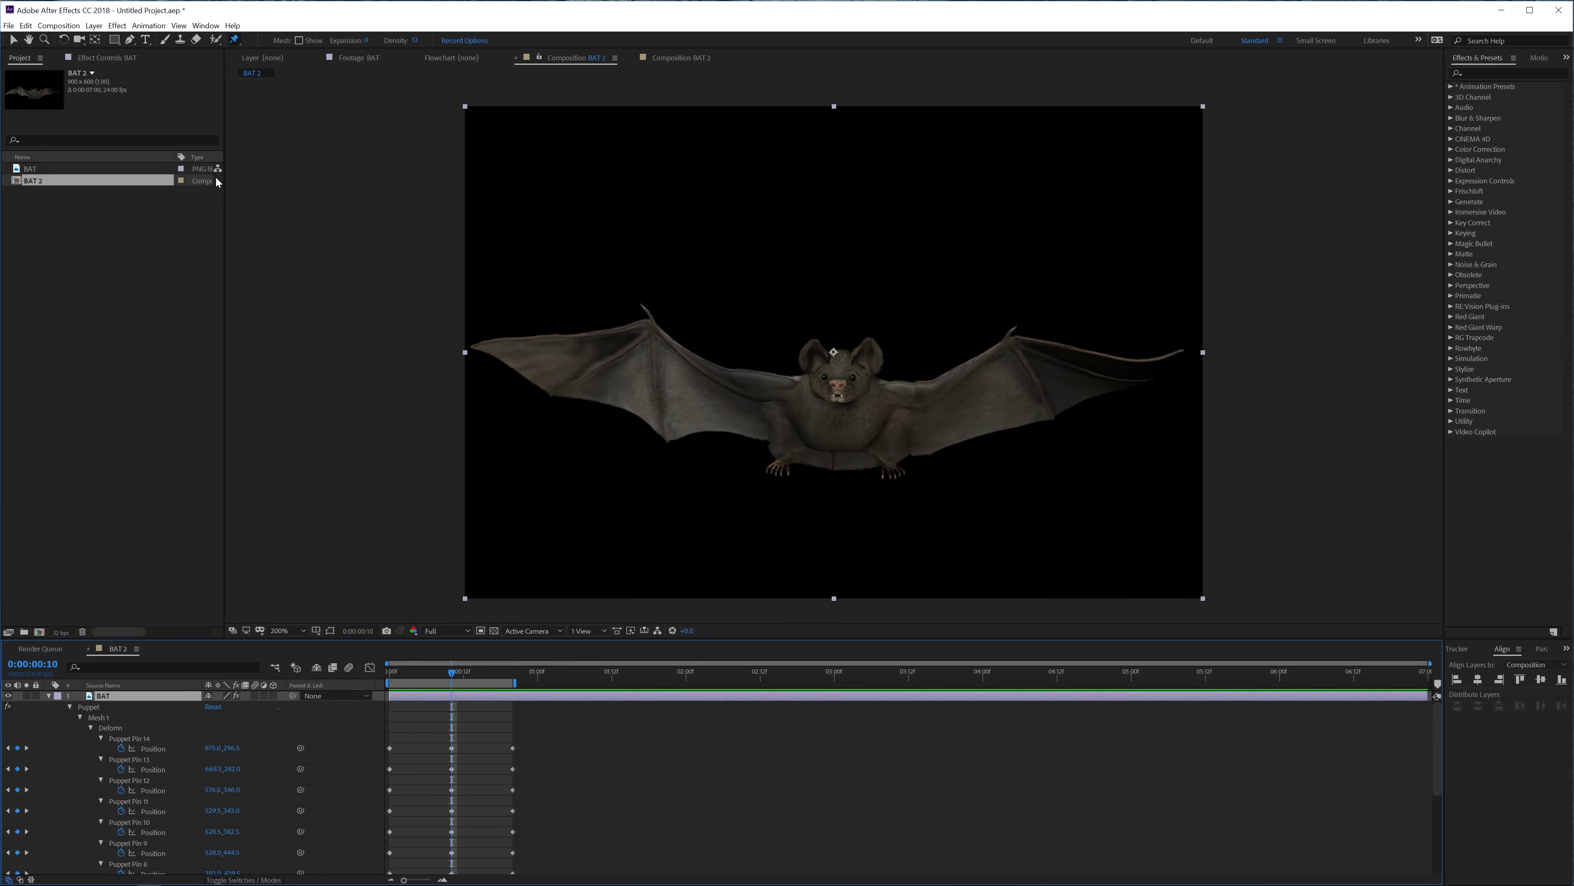
{"action": "left_click", "coordinate": [114, 709]}
{"action": "left_click_drag", "start_coordinate": [654, 313], "coordinate": [691, 301]}
{"action": "left_click_drag", "start_coordinate": [475, 344], "coordinate": [549, 181]}
{"action": "left_click_drag", "start_coordinate": [1182, 350], "coordinate": [1135, 205]}
{"action": "left_click_drag", "start_coordinate": [1019, 337], "coordinate": [992, 324]}
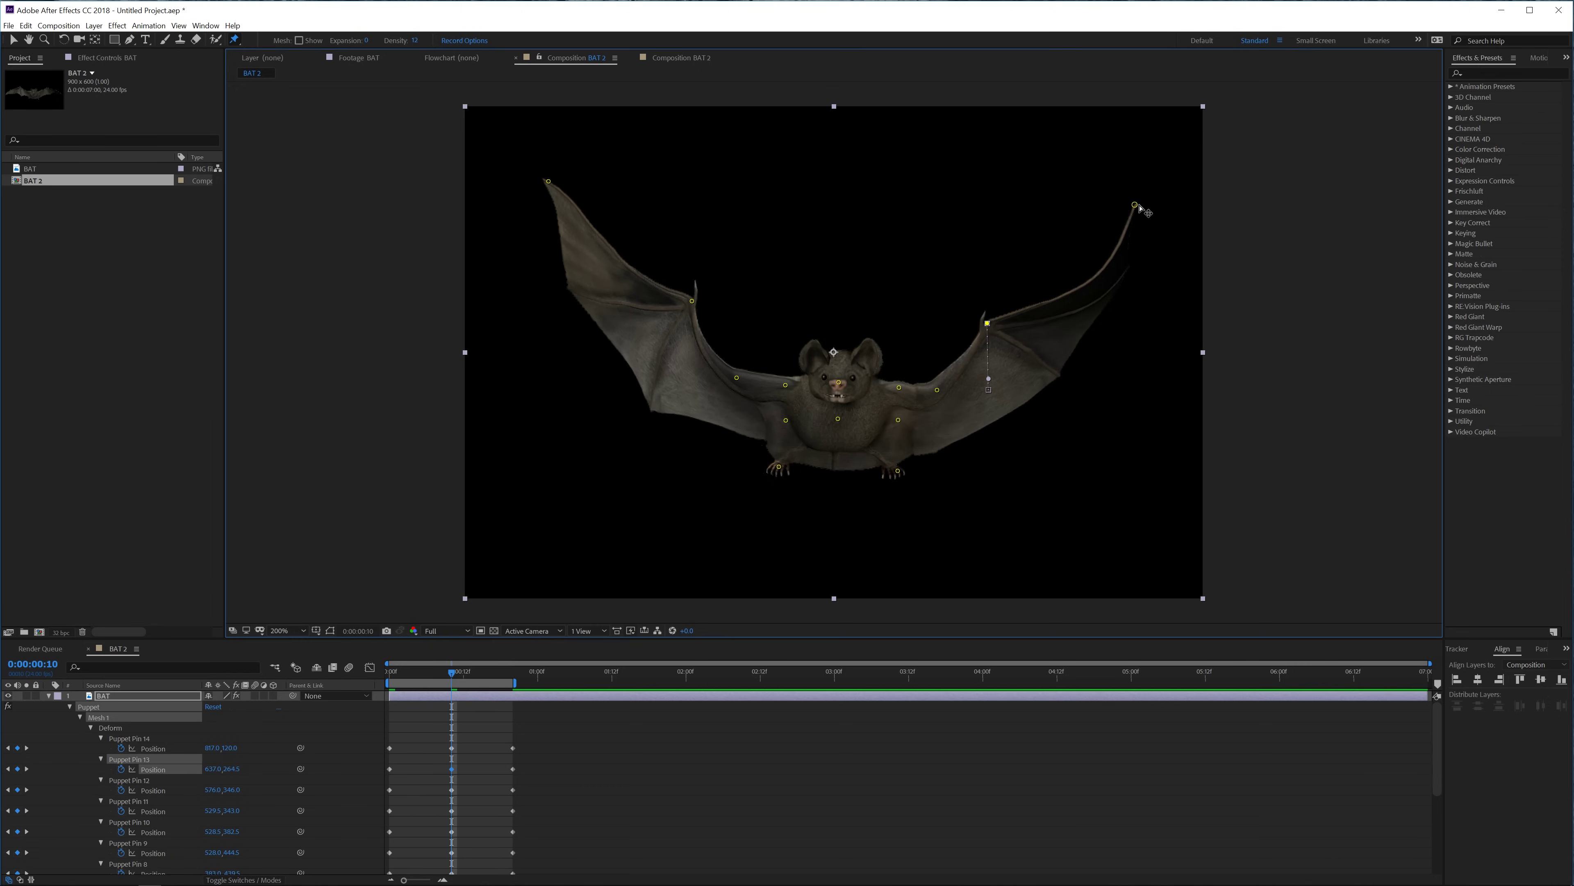
{"action": "left_click_drag", "start_coordinate": [1137, 206], "coordinate": [1115, 185]}
{"action": "left_click_drag", "start_coordinate": [545, 730], "coordinate": [392, 874]}
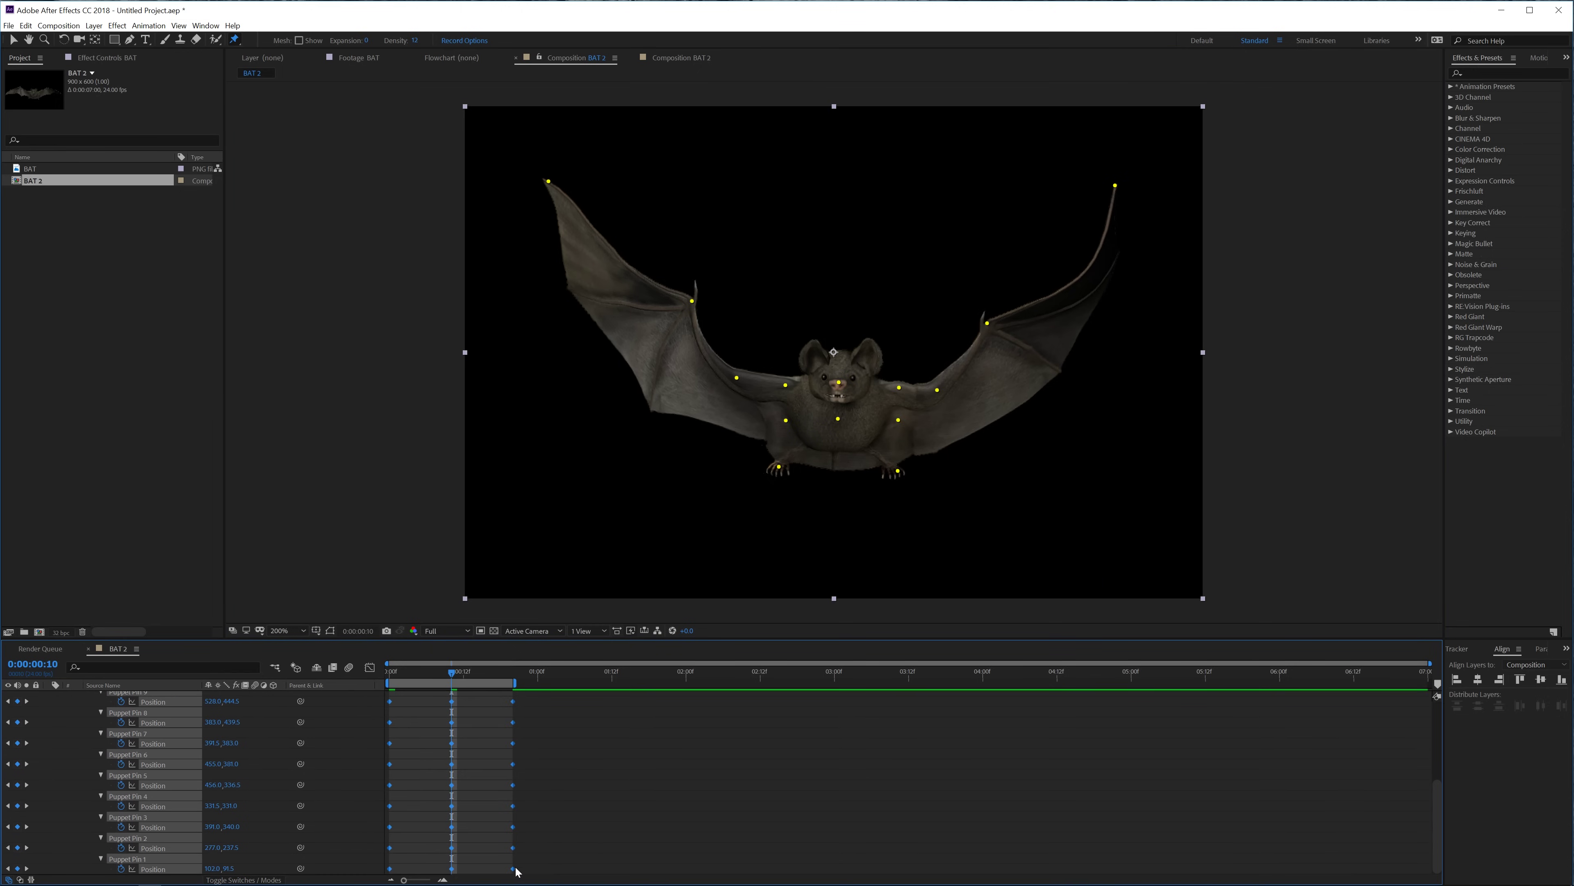
{"action": "left_click_drag", "start_coordinate": [486, 868], "coordinate": [451, 864]}
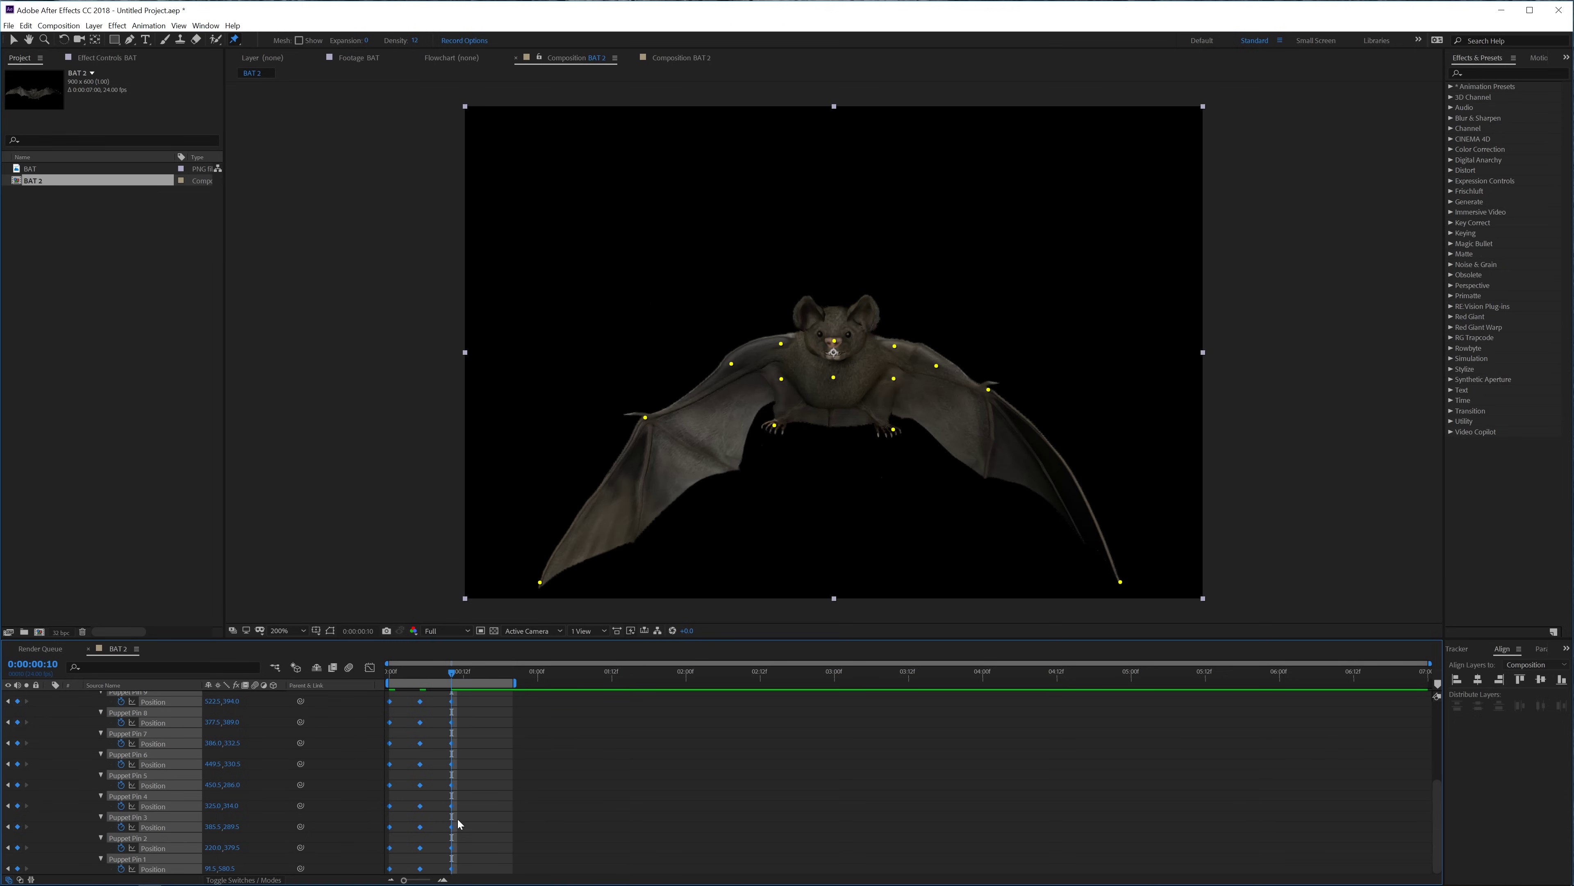
Set the work area end to frame 9 and preview the faster wingbeat loop from the start
{"action": "key", "text": "Page_Up"}
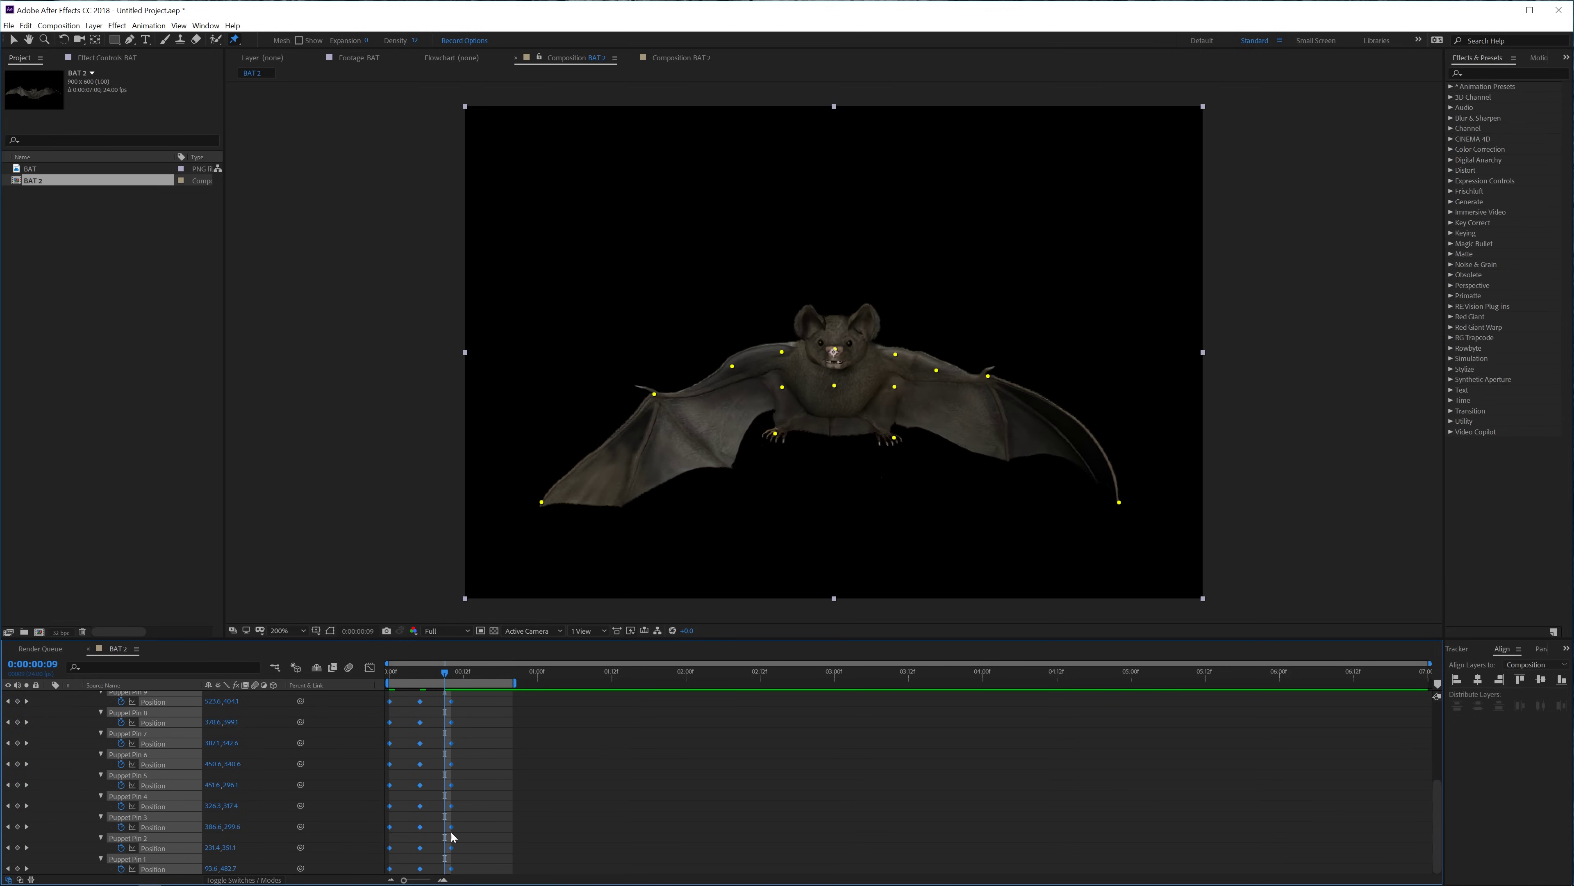
{"action": "key", "text": "n"}
{"action": "left_click", "coordinate": [459, 748]}
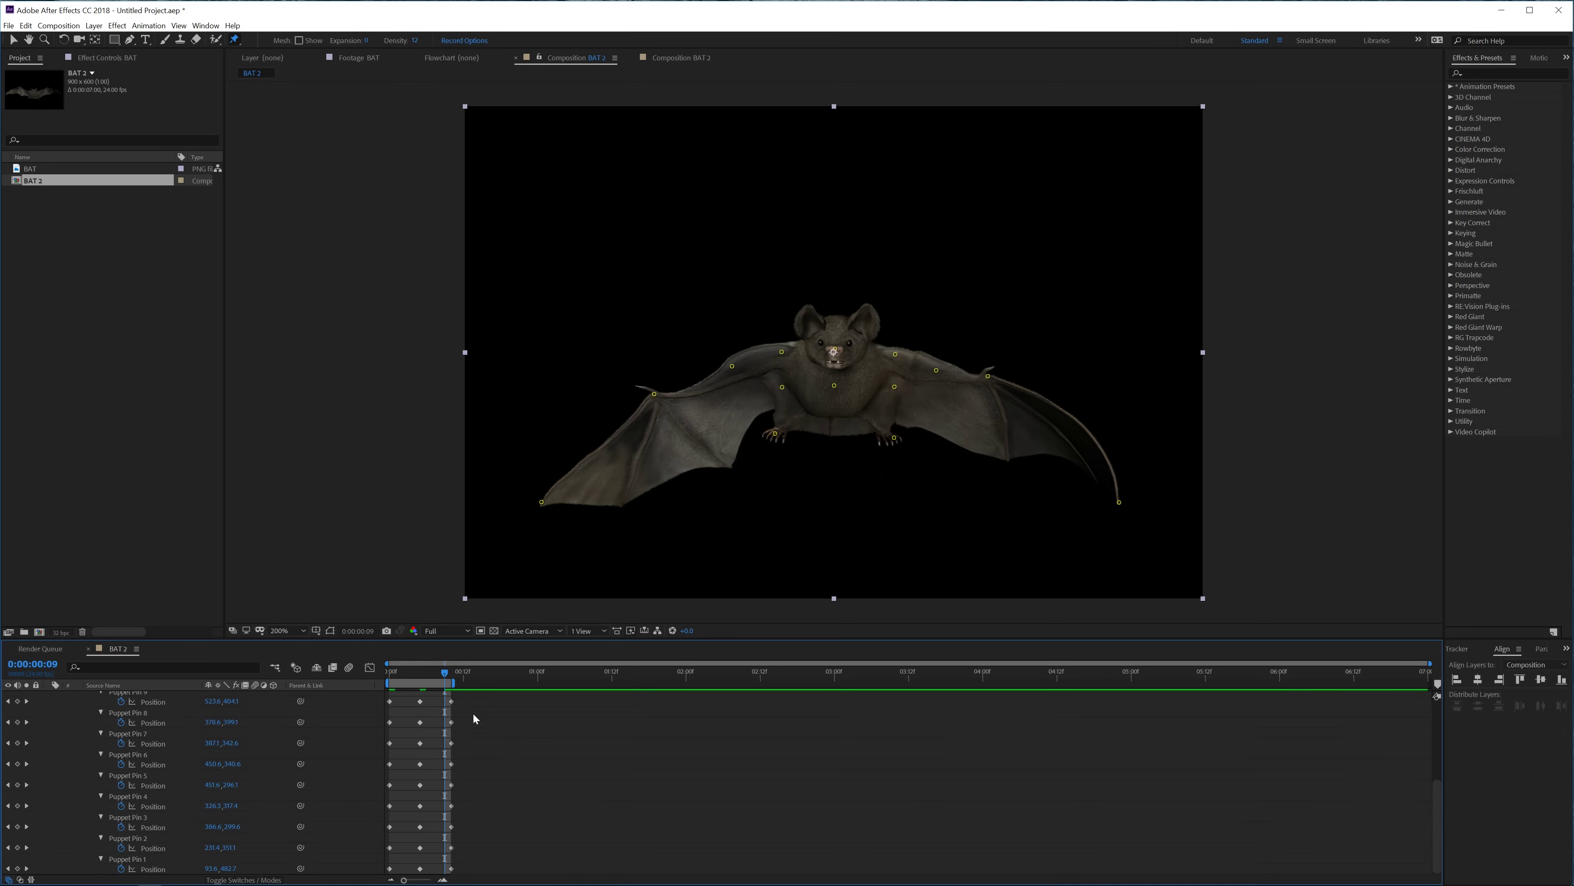
{"action": "left_click_drag", "start_coordinate": [455, 681], "coordinate": [461, 679]}
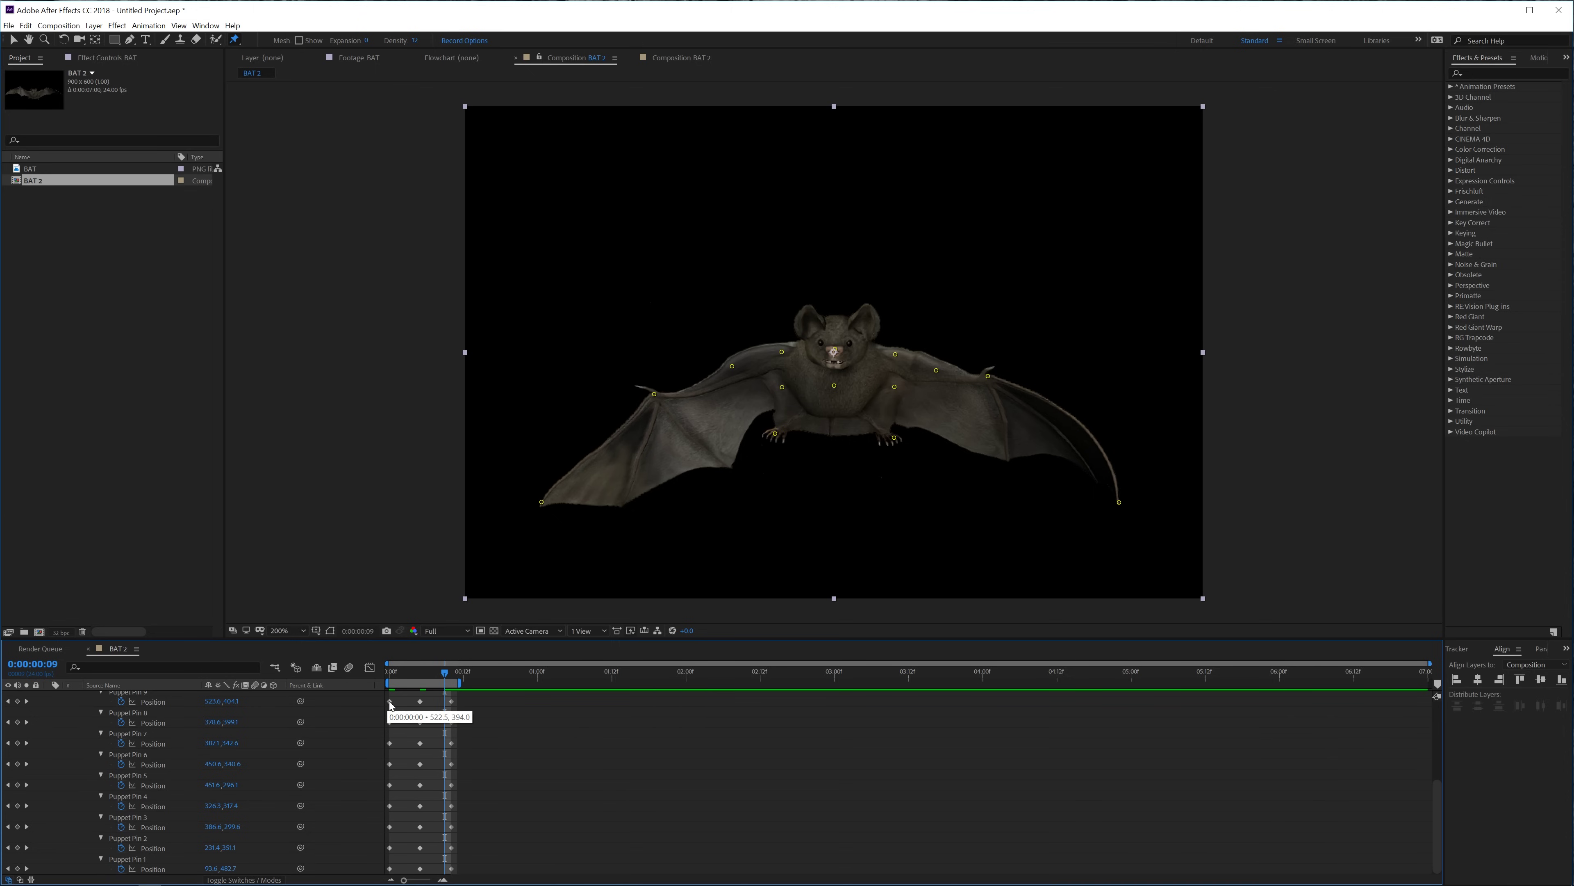
{"action": "mouse_move", "coordinate": [450, 699]}
{"action": "left_click_drag", "start_coordinate": [459, 681], "coordinate": [454, 681]}
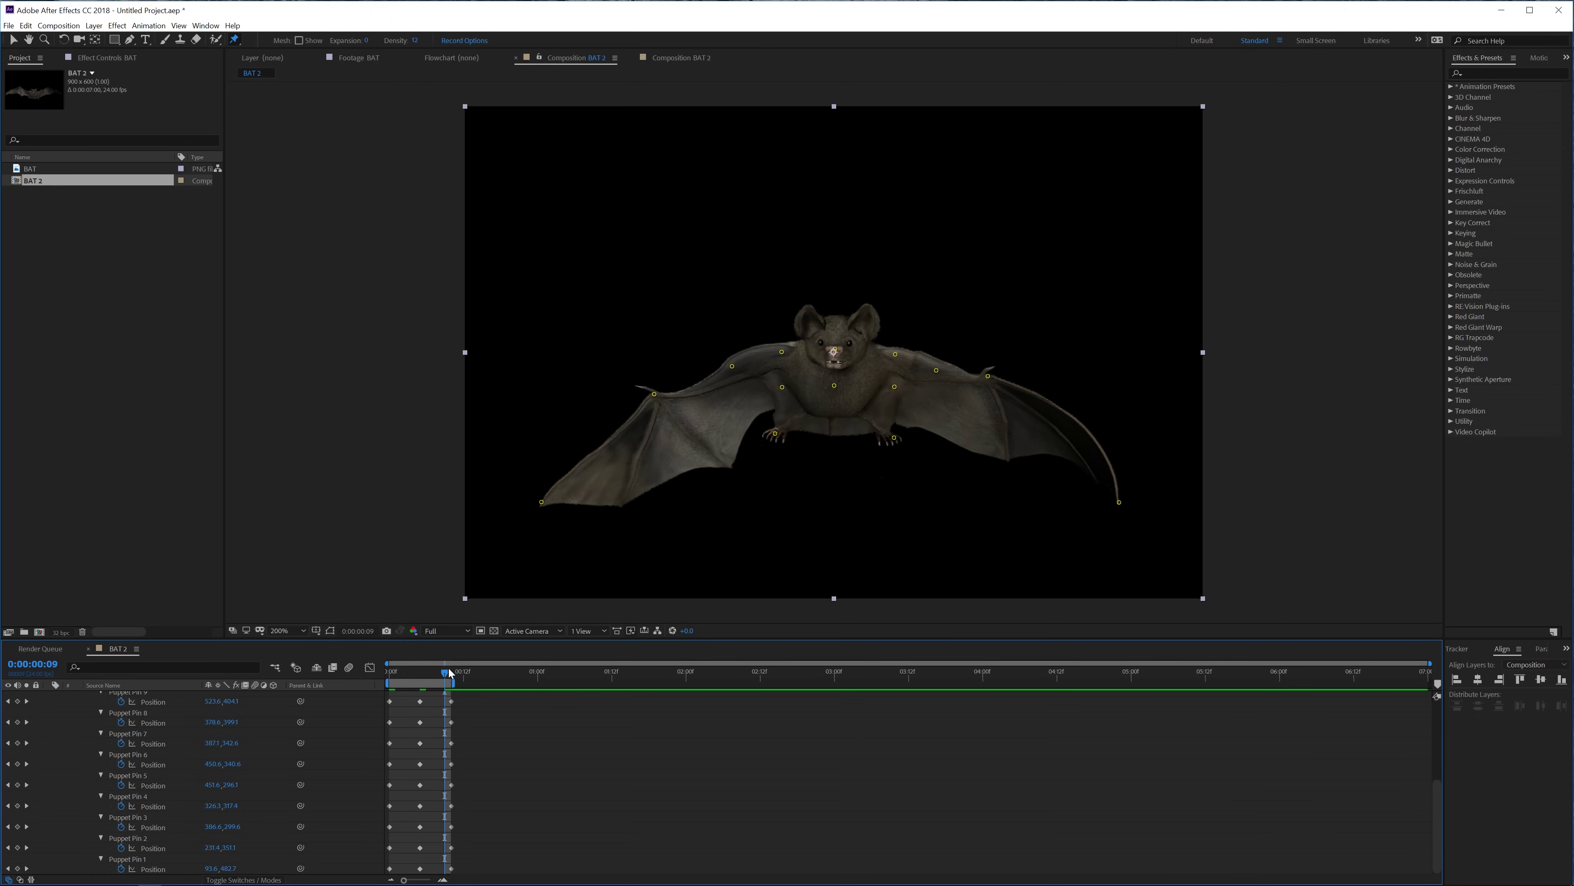
{"action": "key", "text": "space"}
{"action": "left_click", "coordinate": [386, 677]}
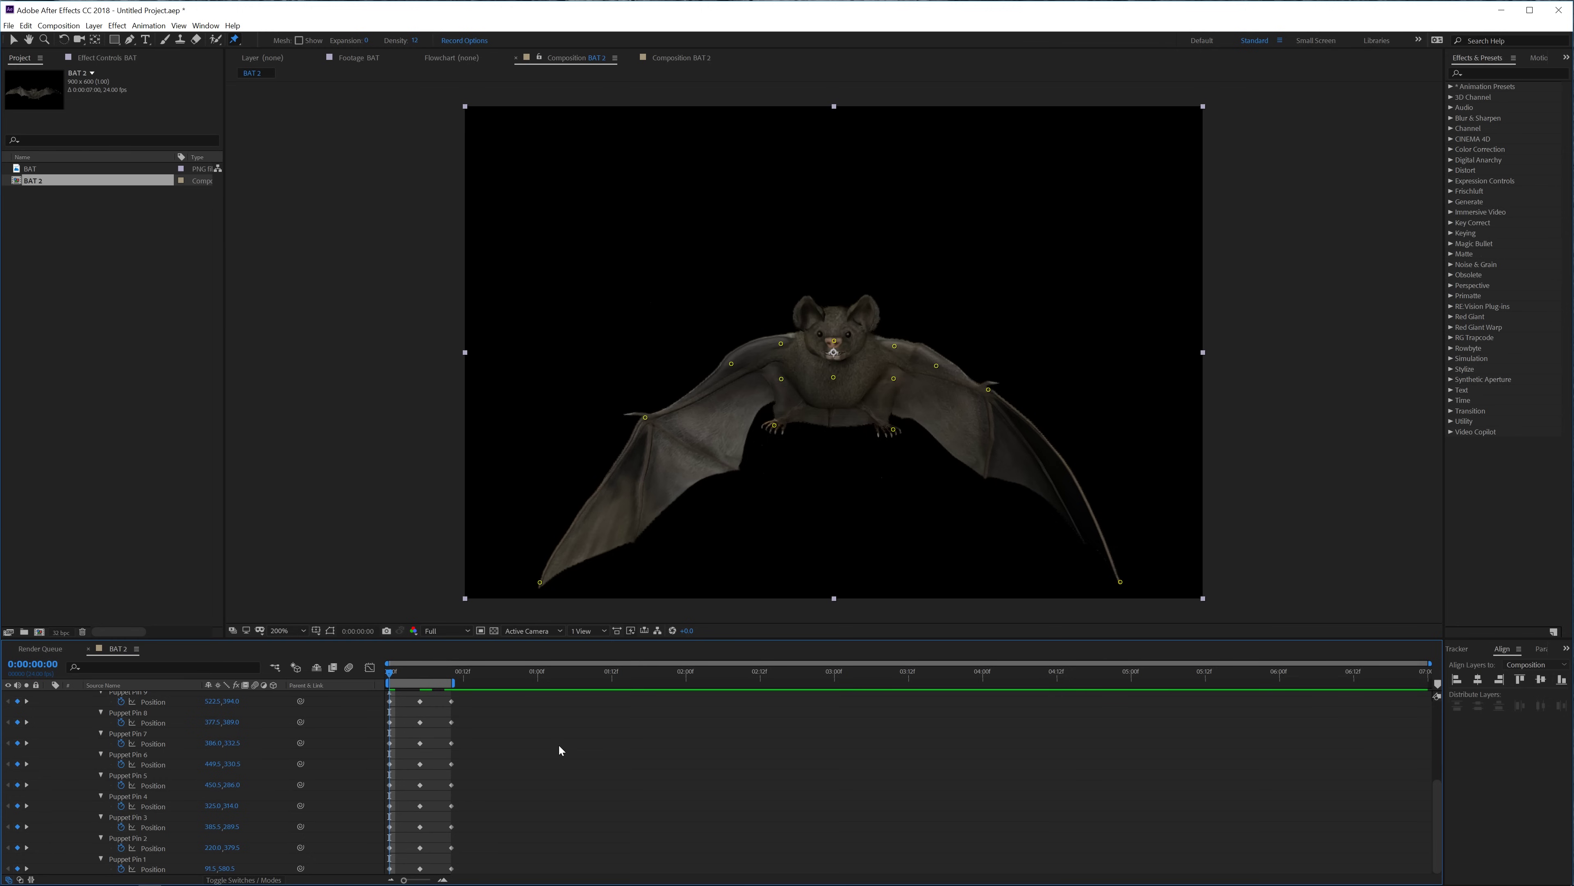
{"action": "key", "text": "space"}
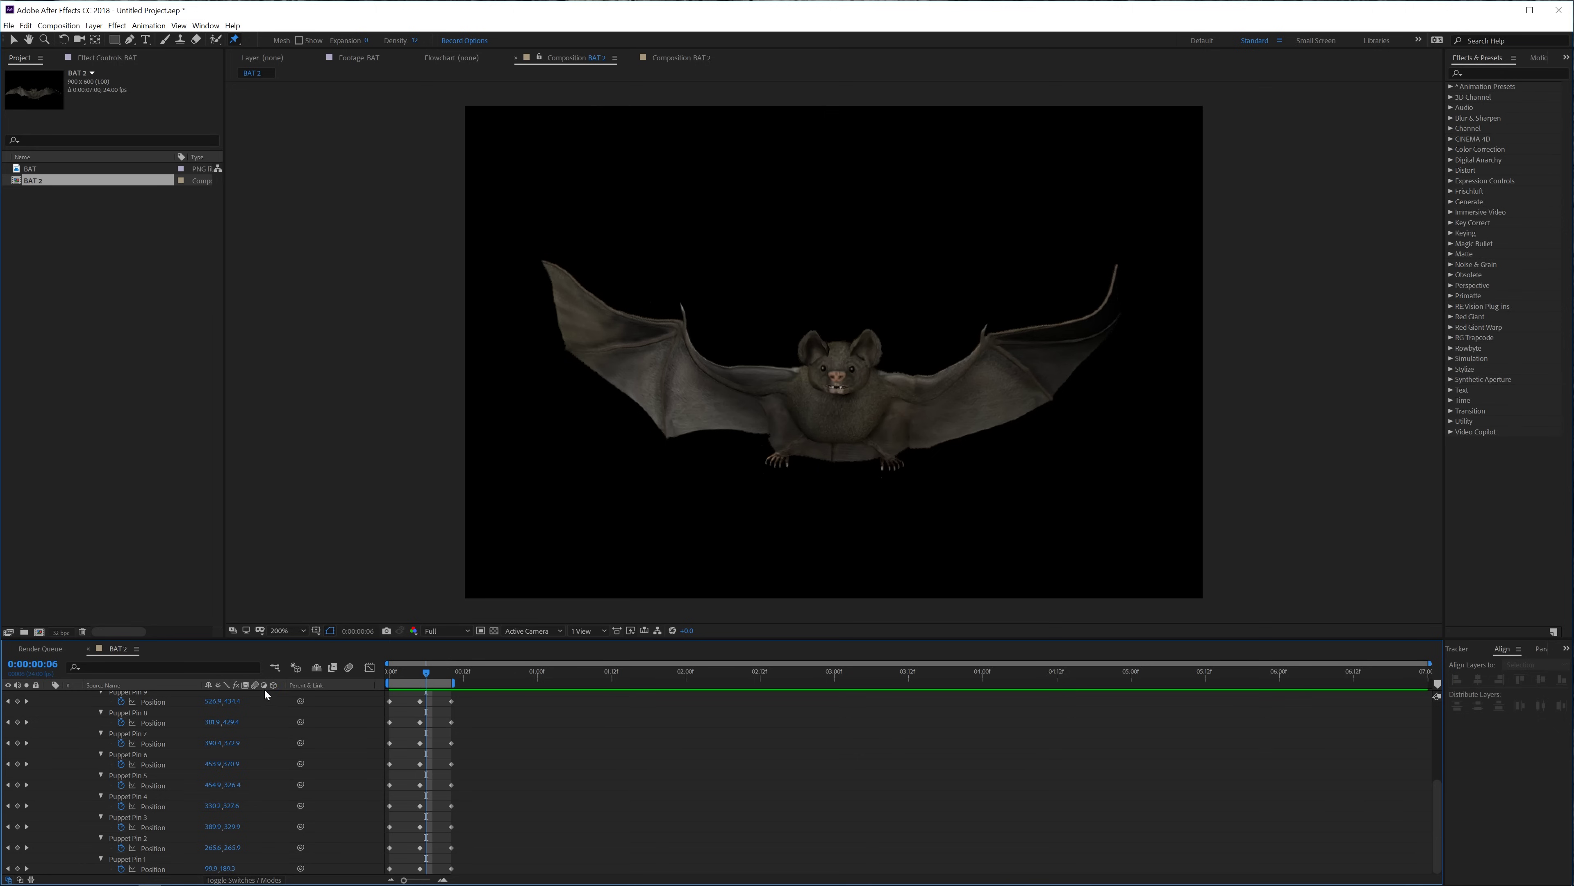
Enable the BAT layer's Motion Blur switch and the composition's Motion Blur master switch
{"action": "scroll", "coordinate": [244, 703], "scroll_direction": "up", "scroll_amount": 4}
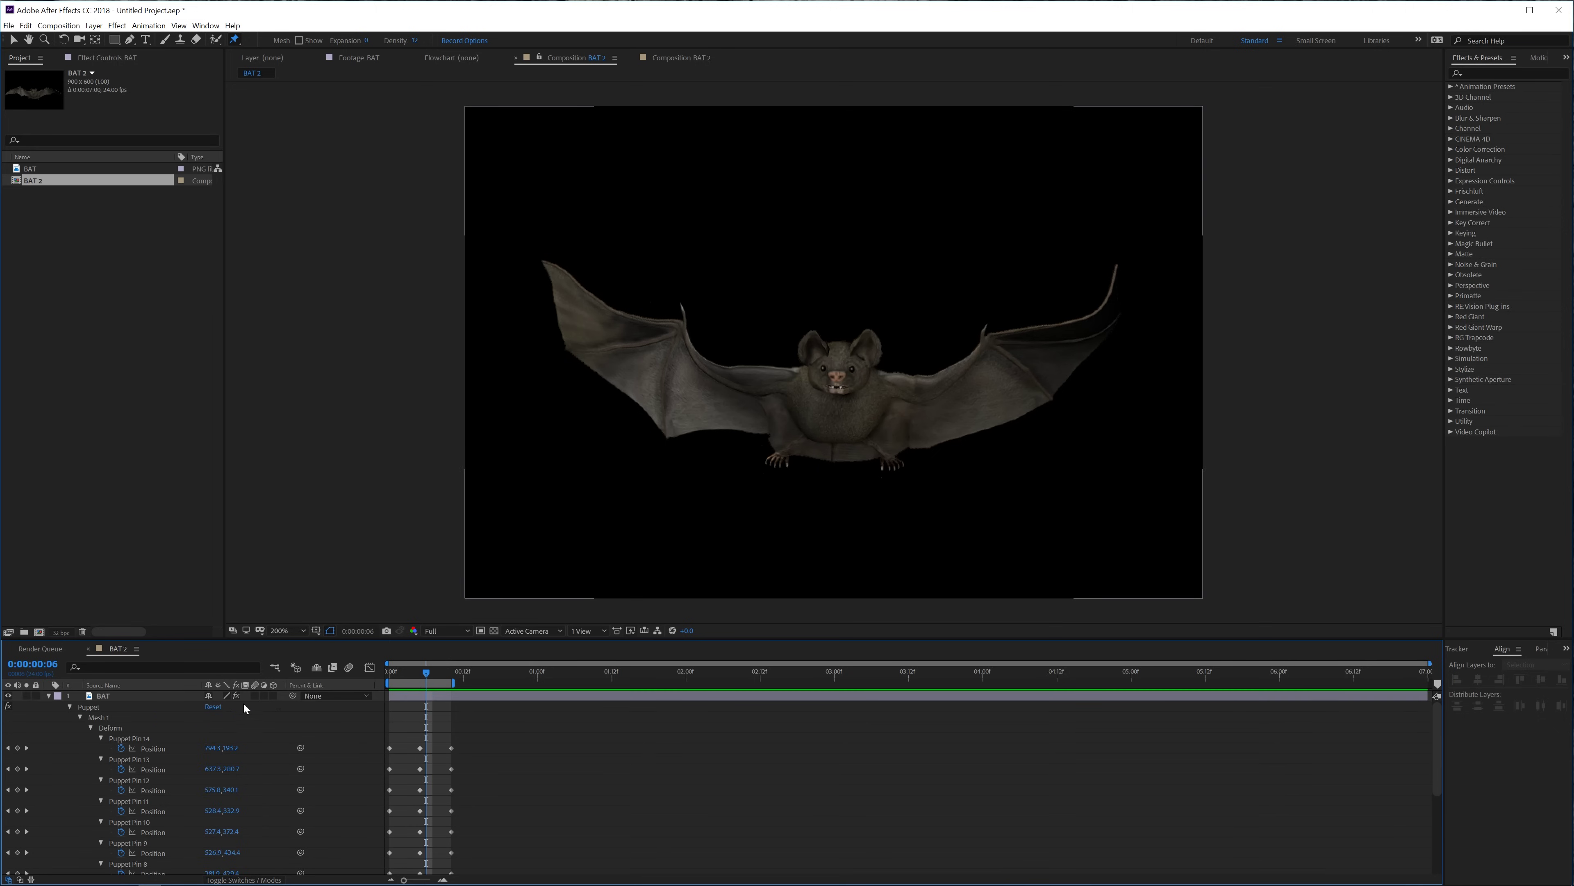
{"action": "left_click", "coordinate": [254, 696]}
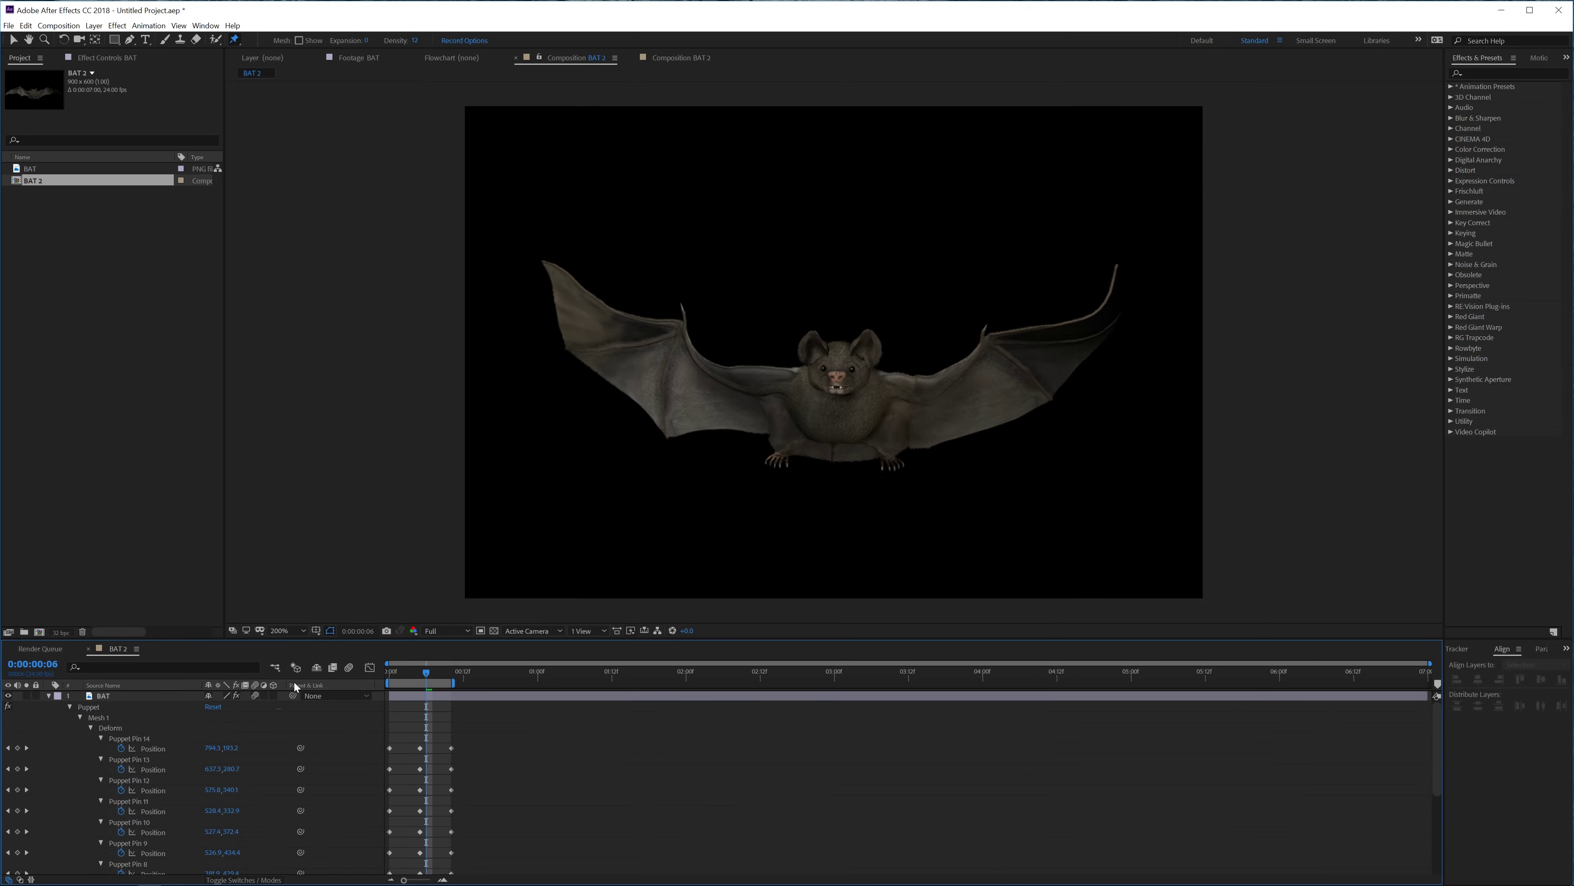
{"action": "left_click", "coordinate": [348, 668]}
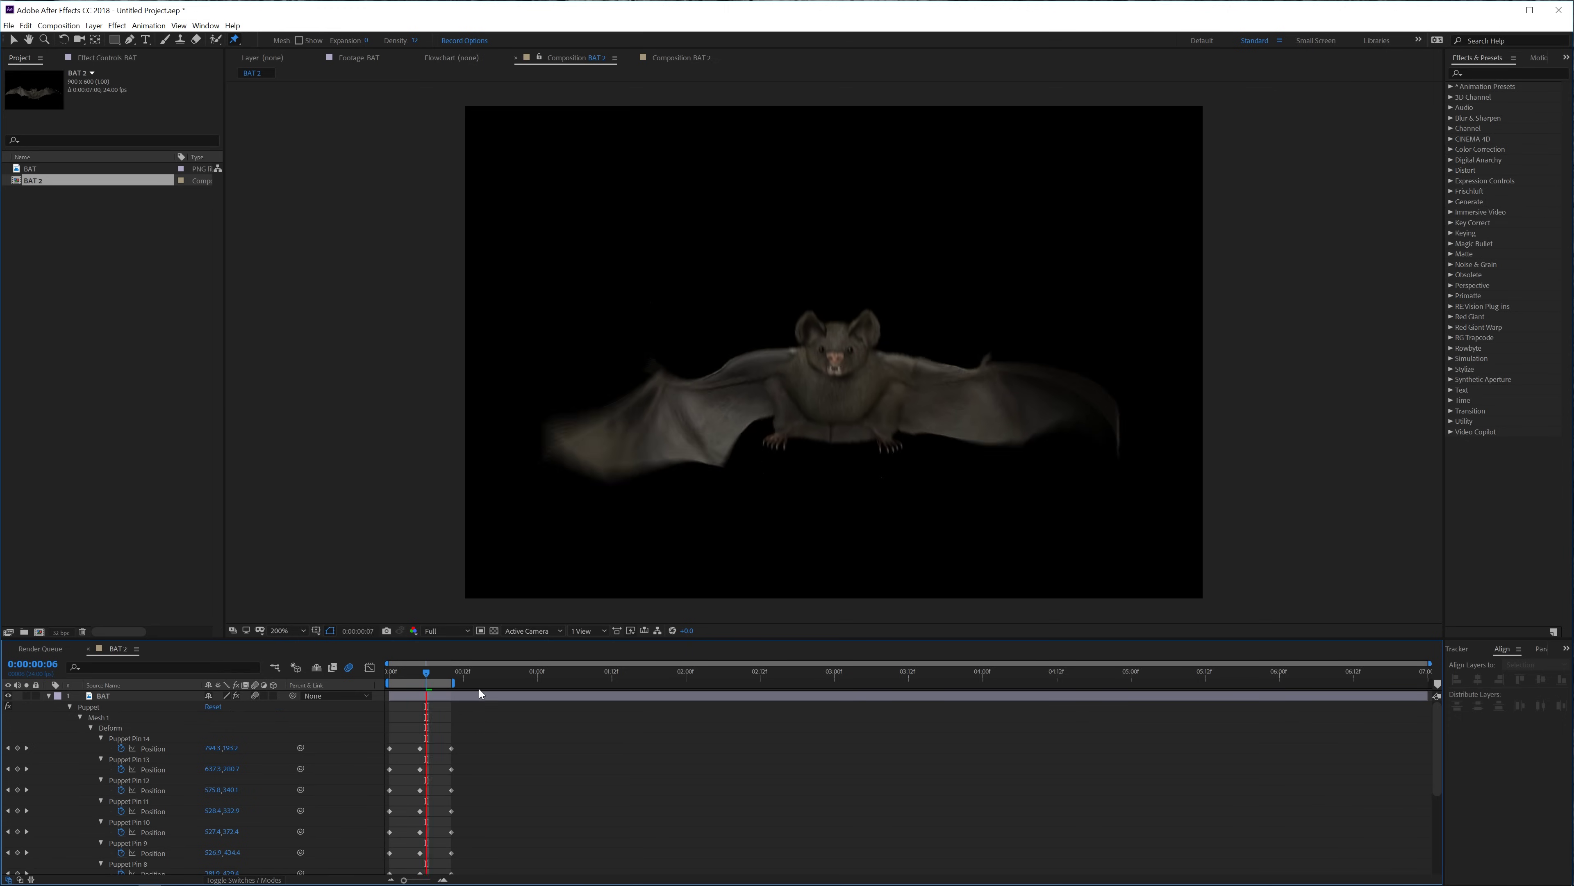
At frame 5, select the bat's shoulder, hip, foot and belly puppet pins on both sides
{"action": "left_click", "coordinate": [421, 674]}
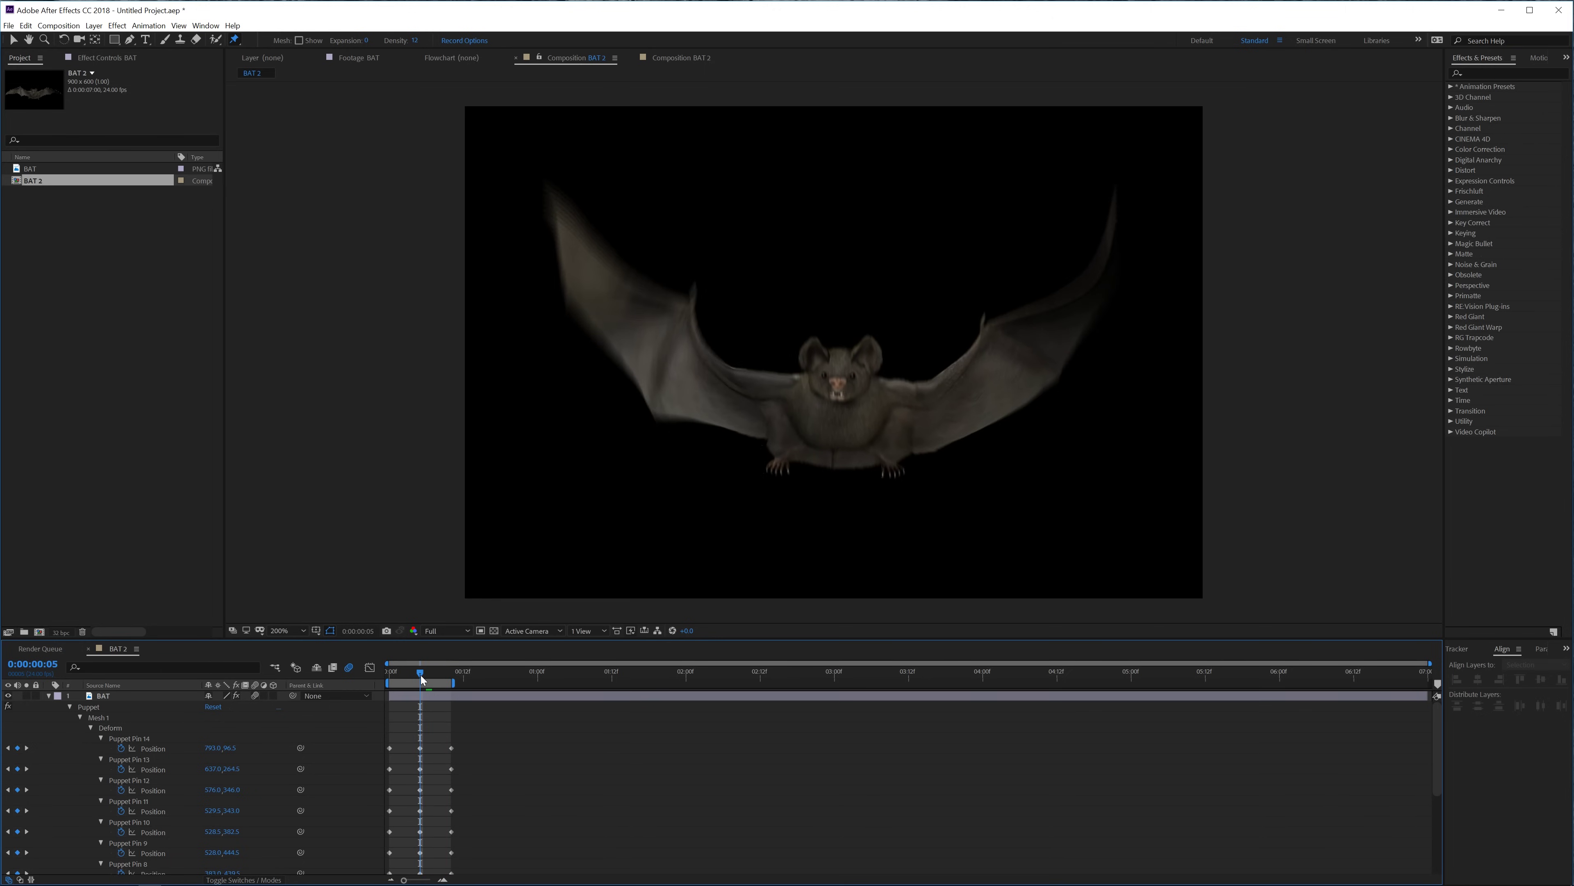
{"action": "left_click_drag", "start_coordinate": [421, 675], "coordinate": [377, 679]}
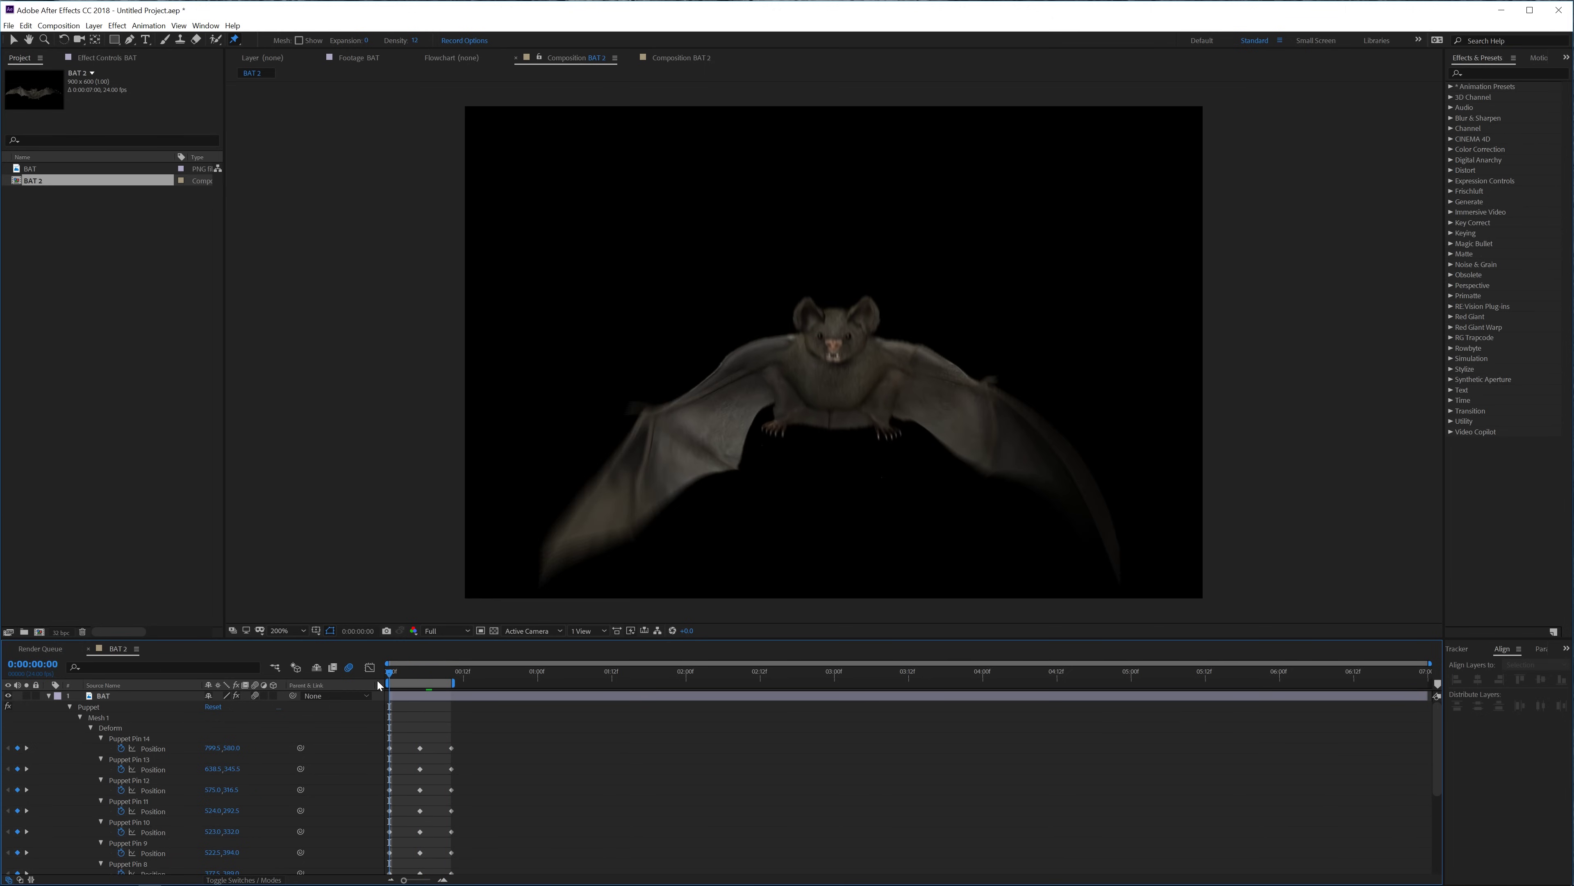
{"action": "left_click", "coordinate": [421, 671]}
{"action": "left_click", "coordinate": [423, 695]}
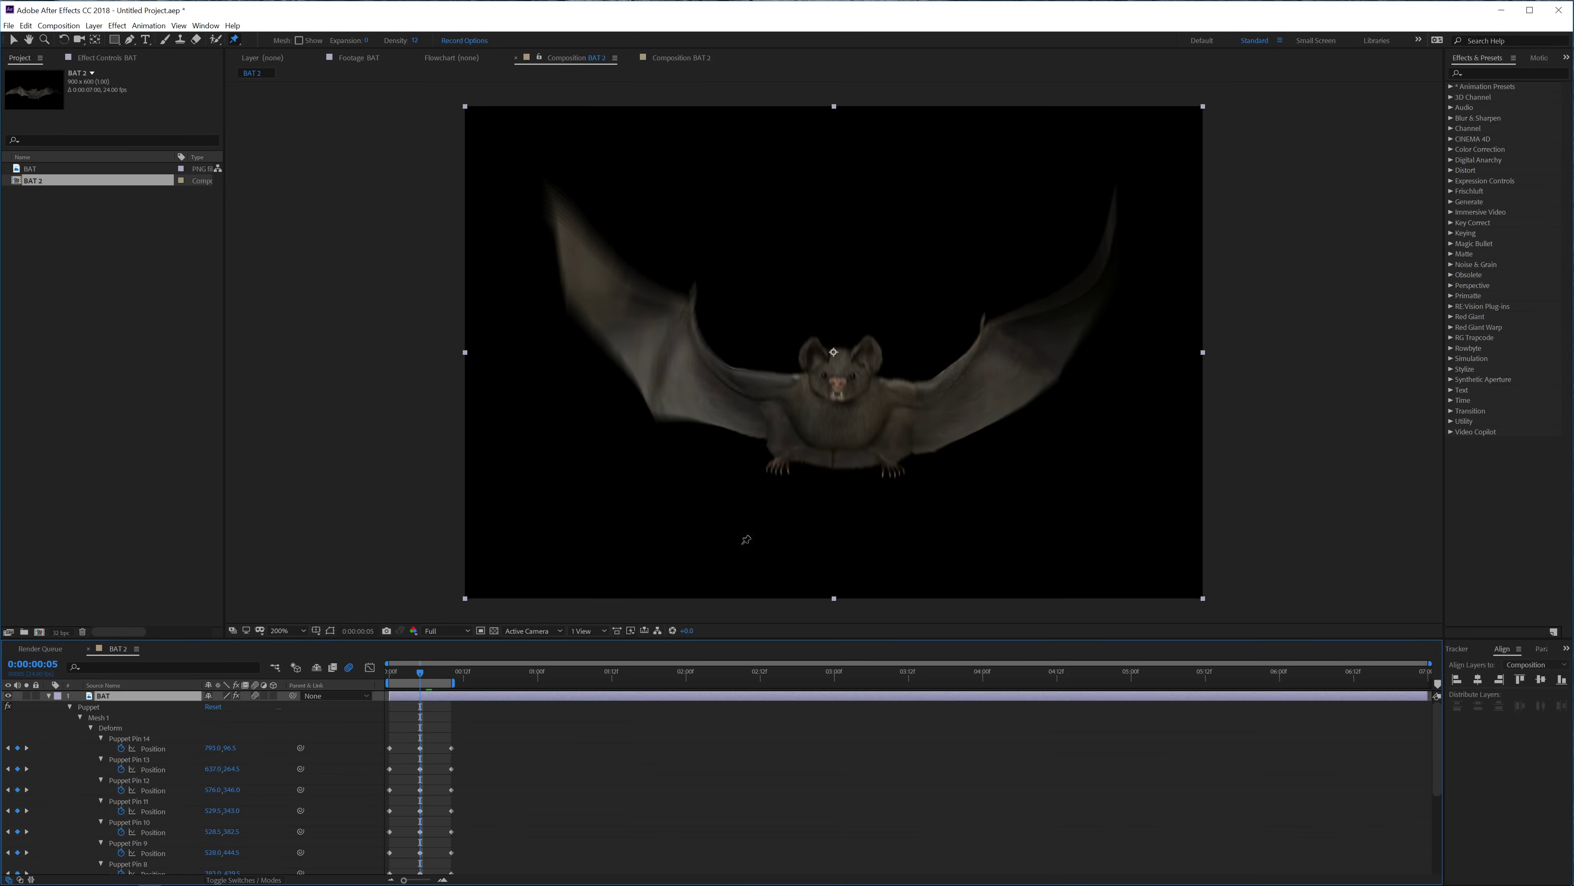
{"action": "left_click", "coordinate": [103, 718]}
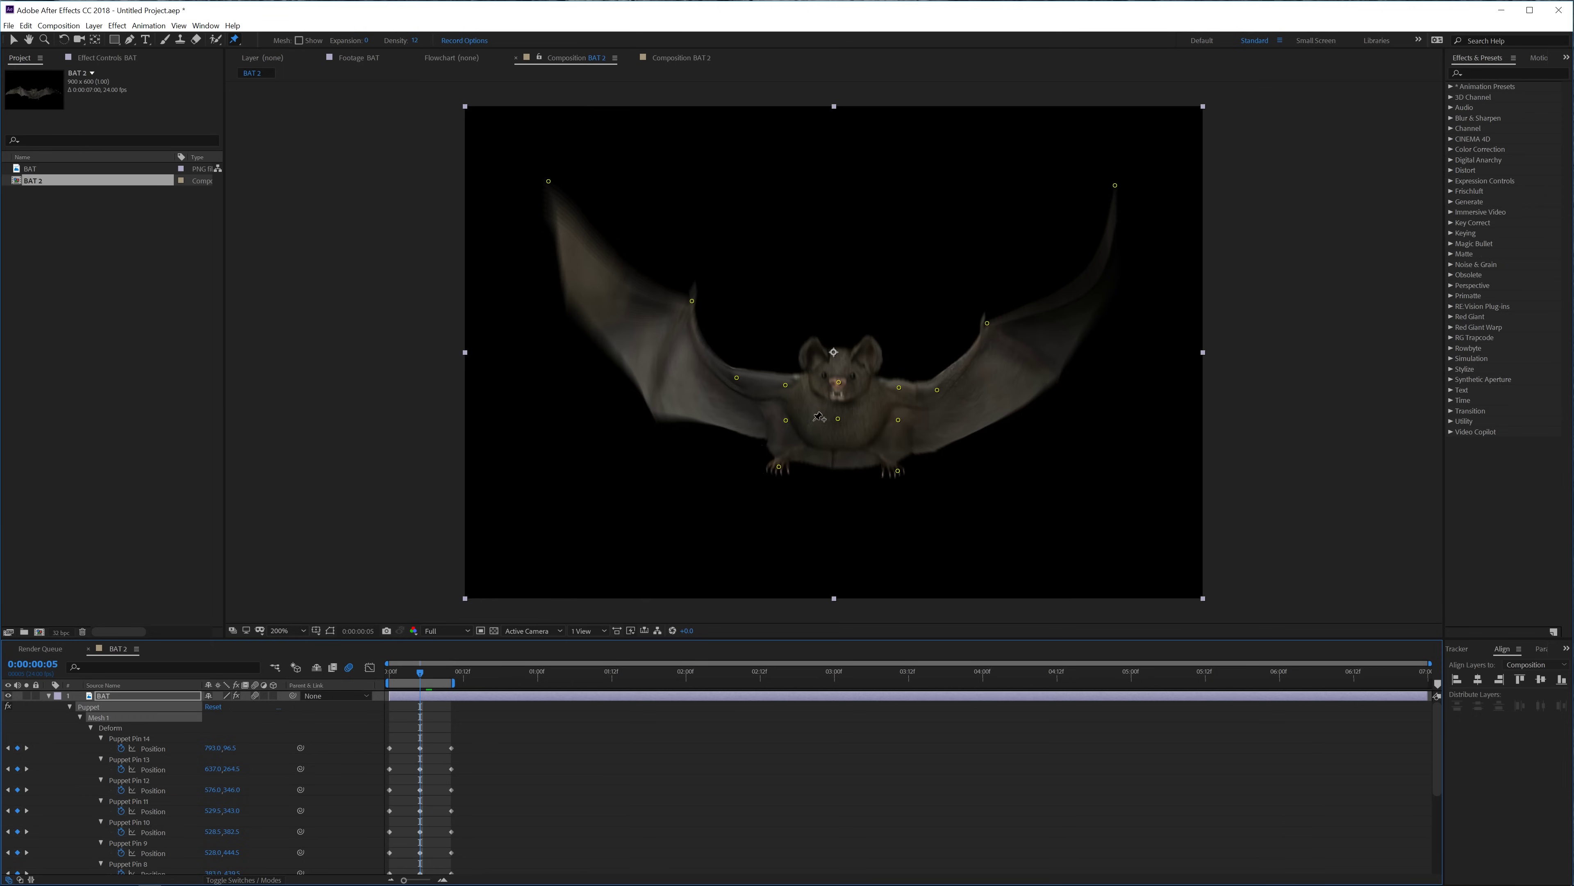
{"action": "left_click", "coordinate": [785, 385]}
{"action": "left_click", "coordinate": [786, 419], "text": "shift"}
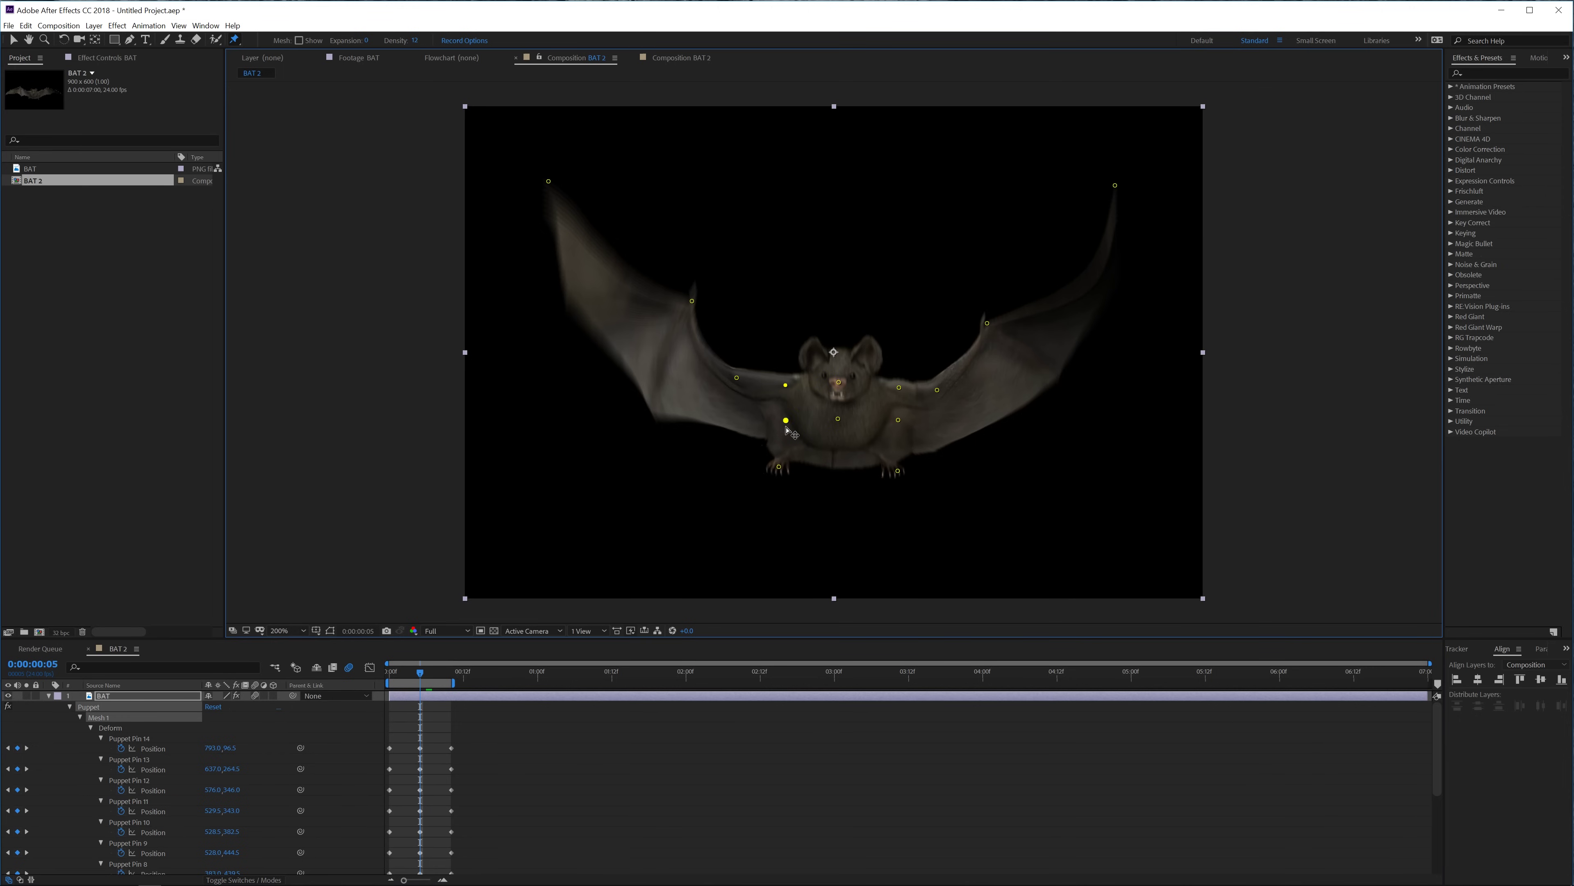
{"action": "left_click", "coordinate": [778, 466], "text": "shift"}
{"action": "left_click", "coordinate": [839, 382], "text": "shift"}
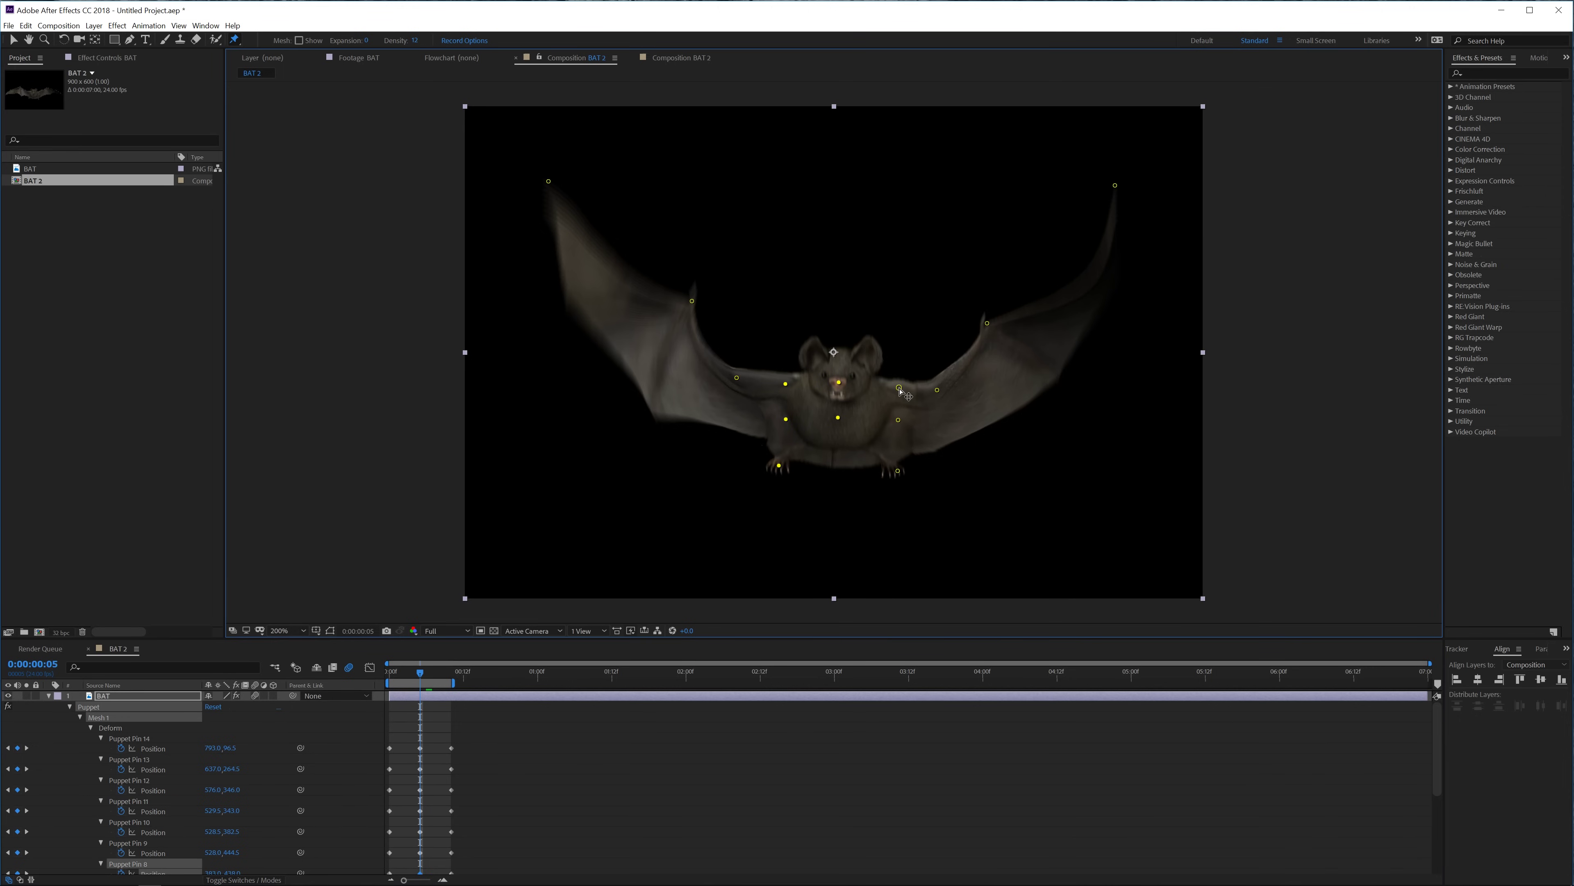
{"action": "left_click", "coordinate": [899, 387], "text": "shift"}
{"action": "left_click", "coordinate": [898, 420], "text": "shift"}
{"action": "left_click", "coordinate": [897, 470], "text": "shift"}
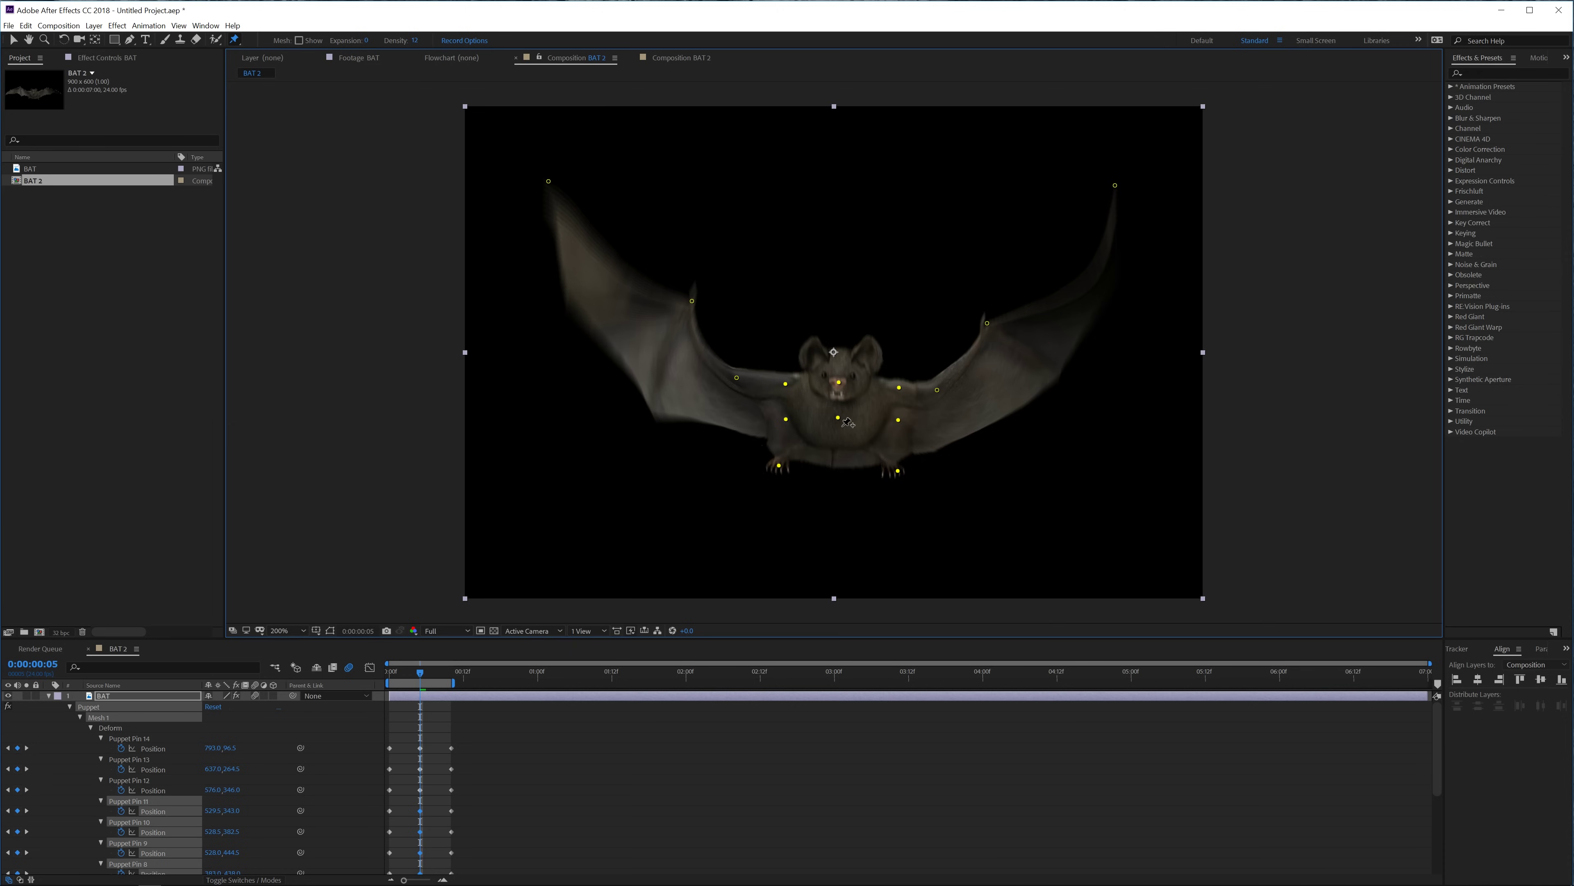
Drag the selected pins down at frame 5 and up at frame 0, then check frame 10
{"action": "left_click_drag", "start_coordinate": [839, 428], "coordinate": [841, 447]}
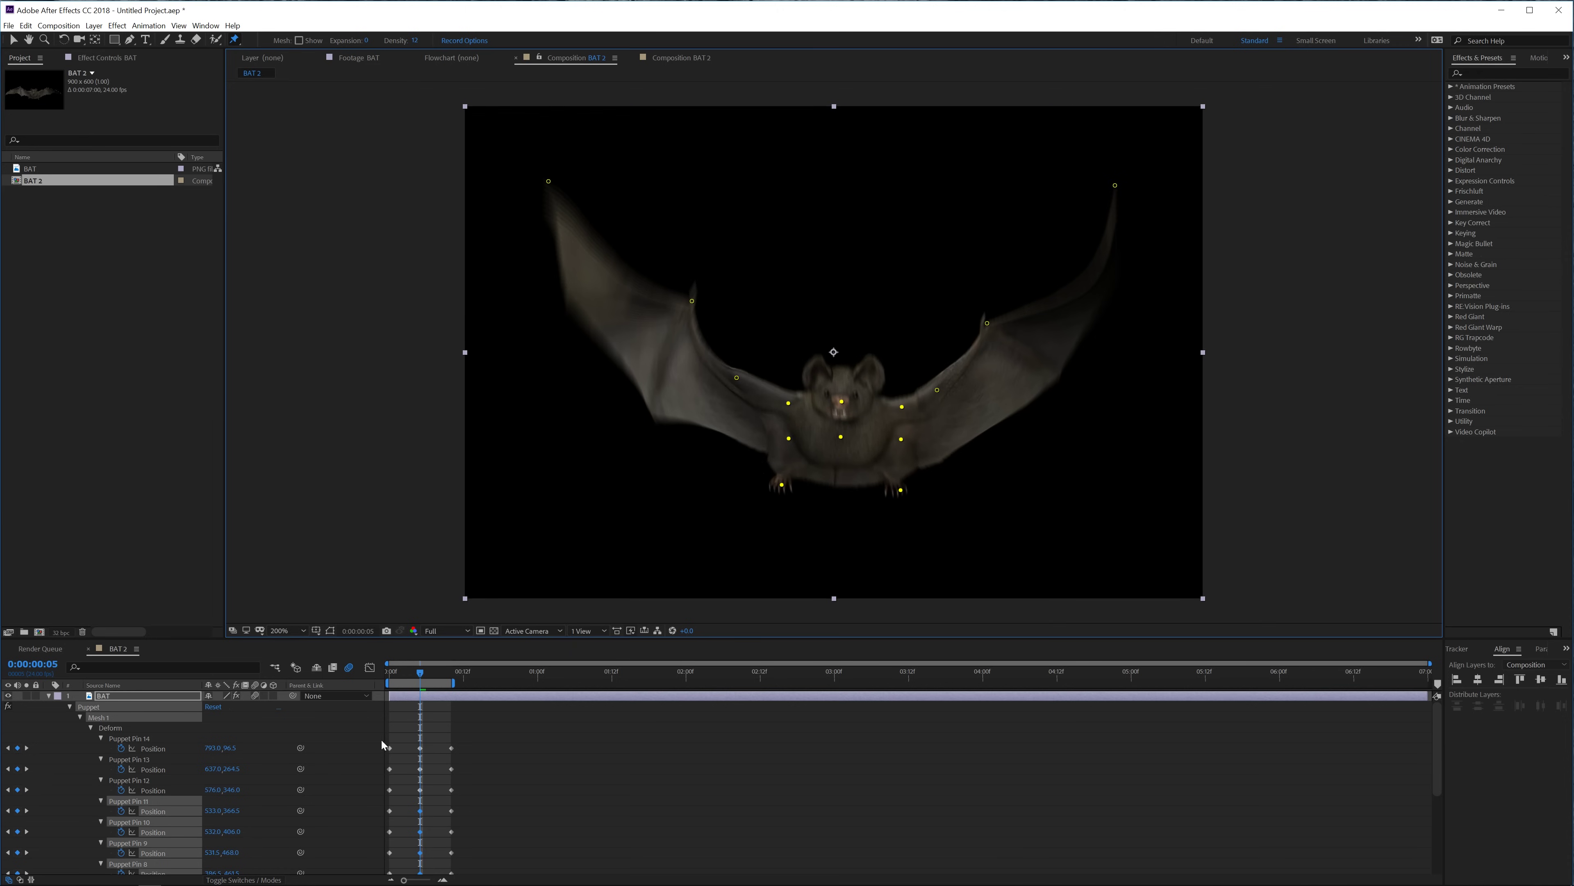
{"action": "left_click_drag", "start_coordinate": [413, 675], "coordinate": [389, 673]}
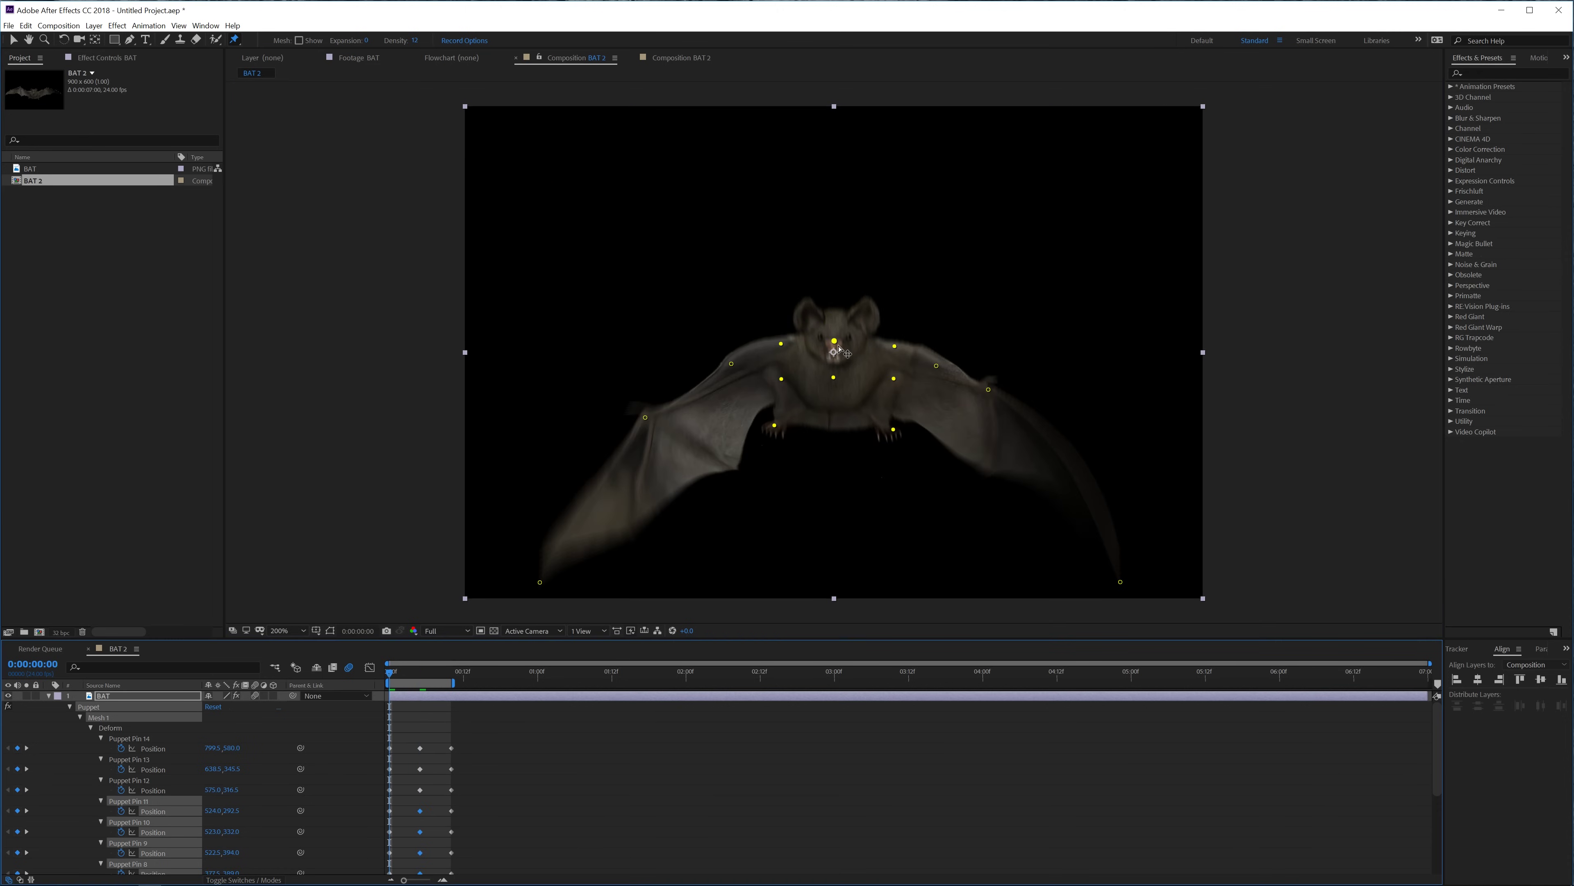
{"action": "left_click_drag", "start_coordinate": [838, 348], "coordinate": [836, 314]}
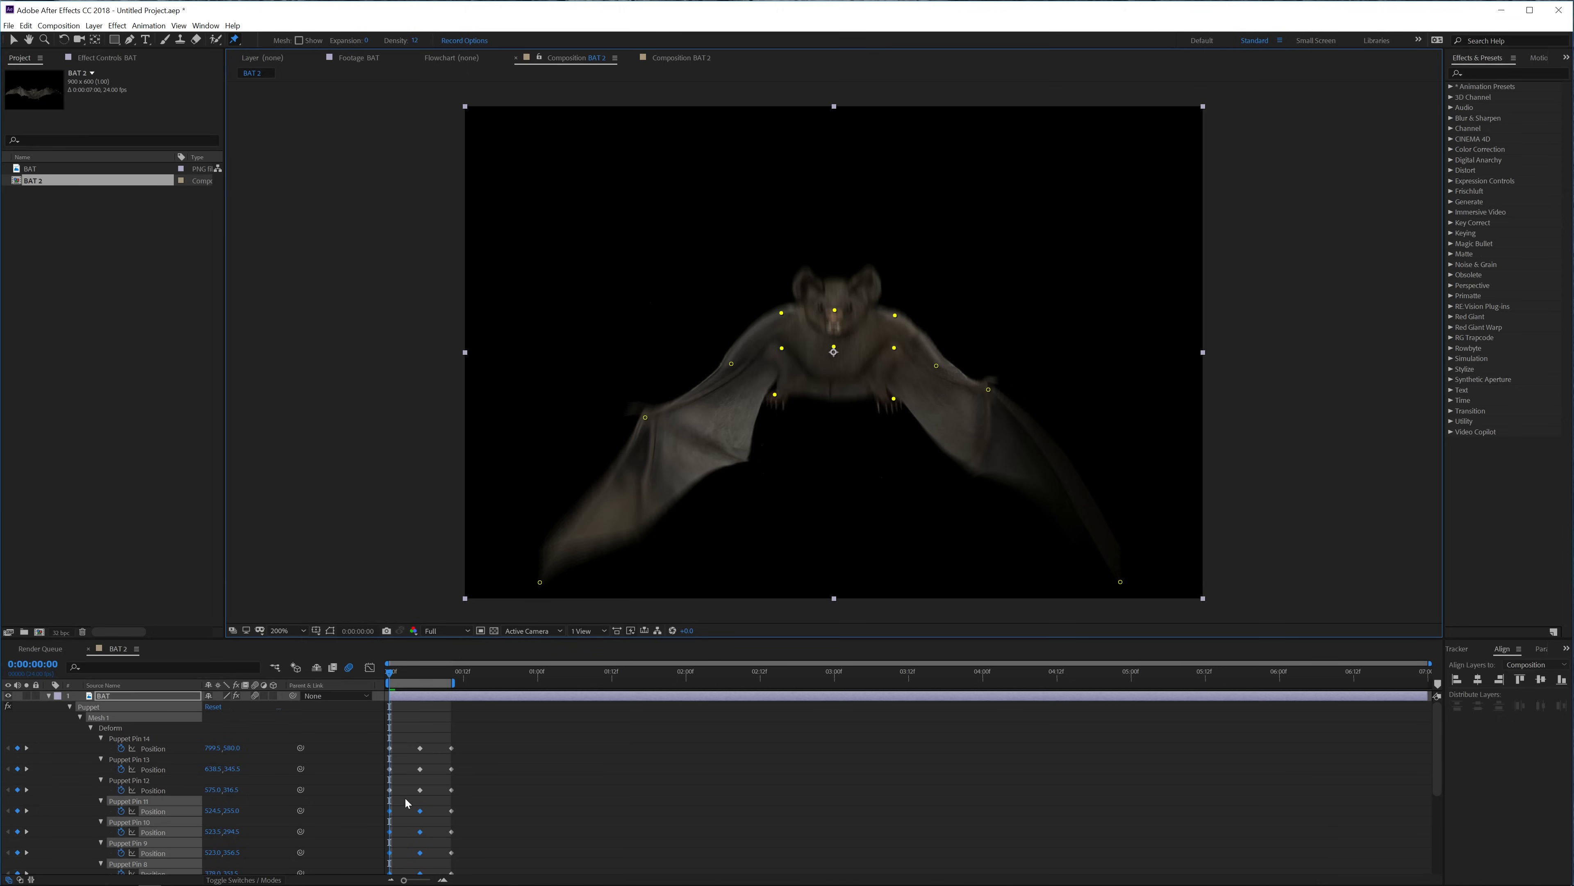
{"action": "scroll", "coordinate": [406, 808], "scroll_direction": "down", "scroll_amount": 4}
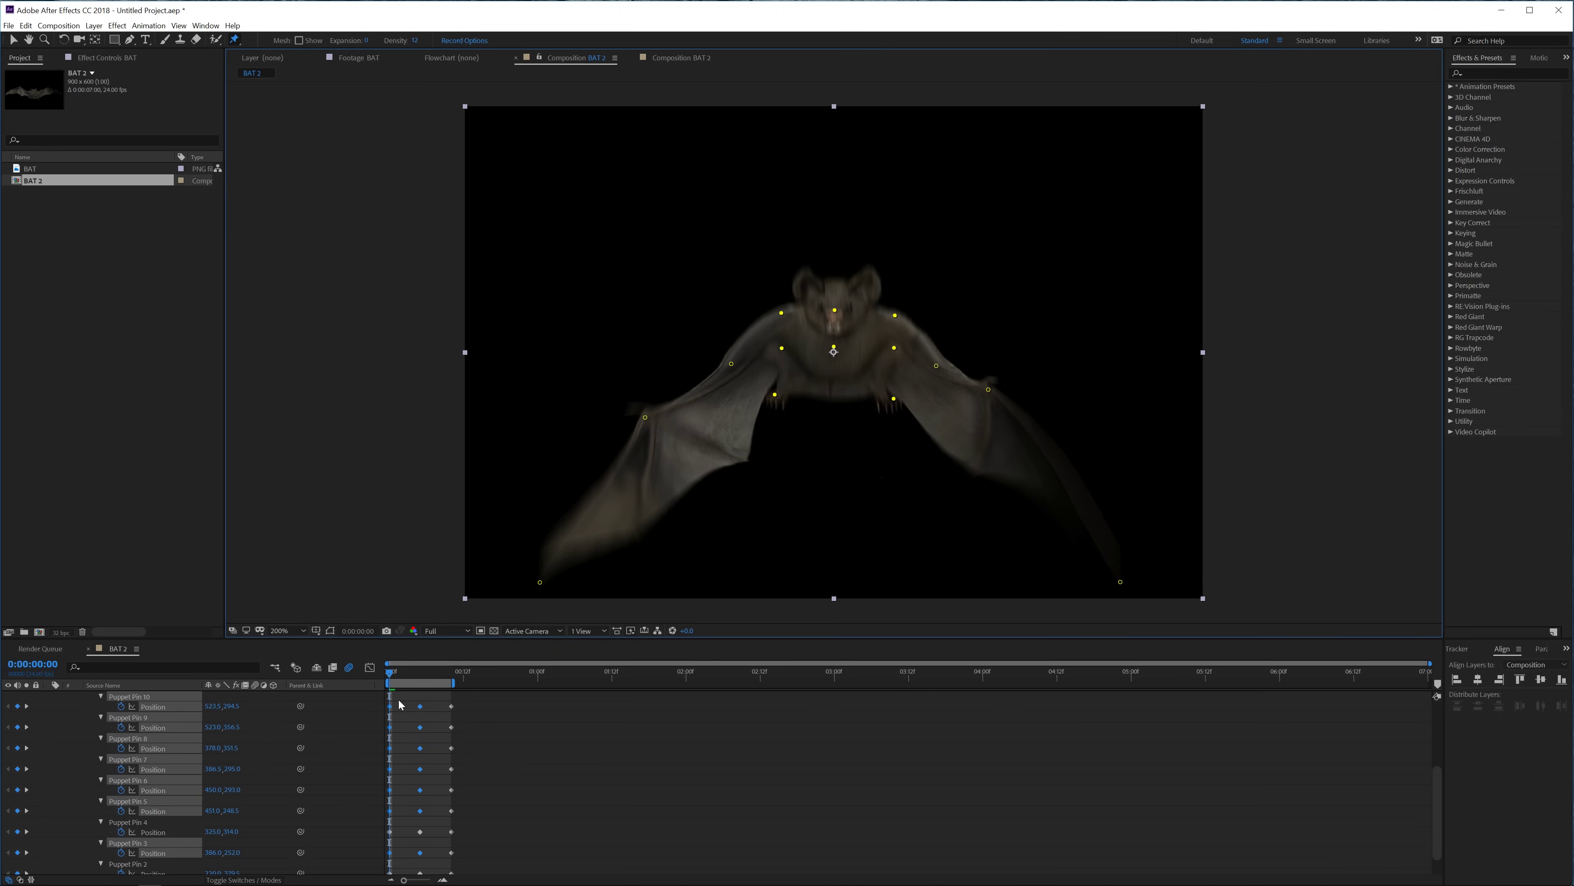
{"action": "left_click_drag", "start_coordinate": [397, 671], "coordinate": [452, 671]}
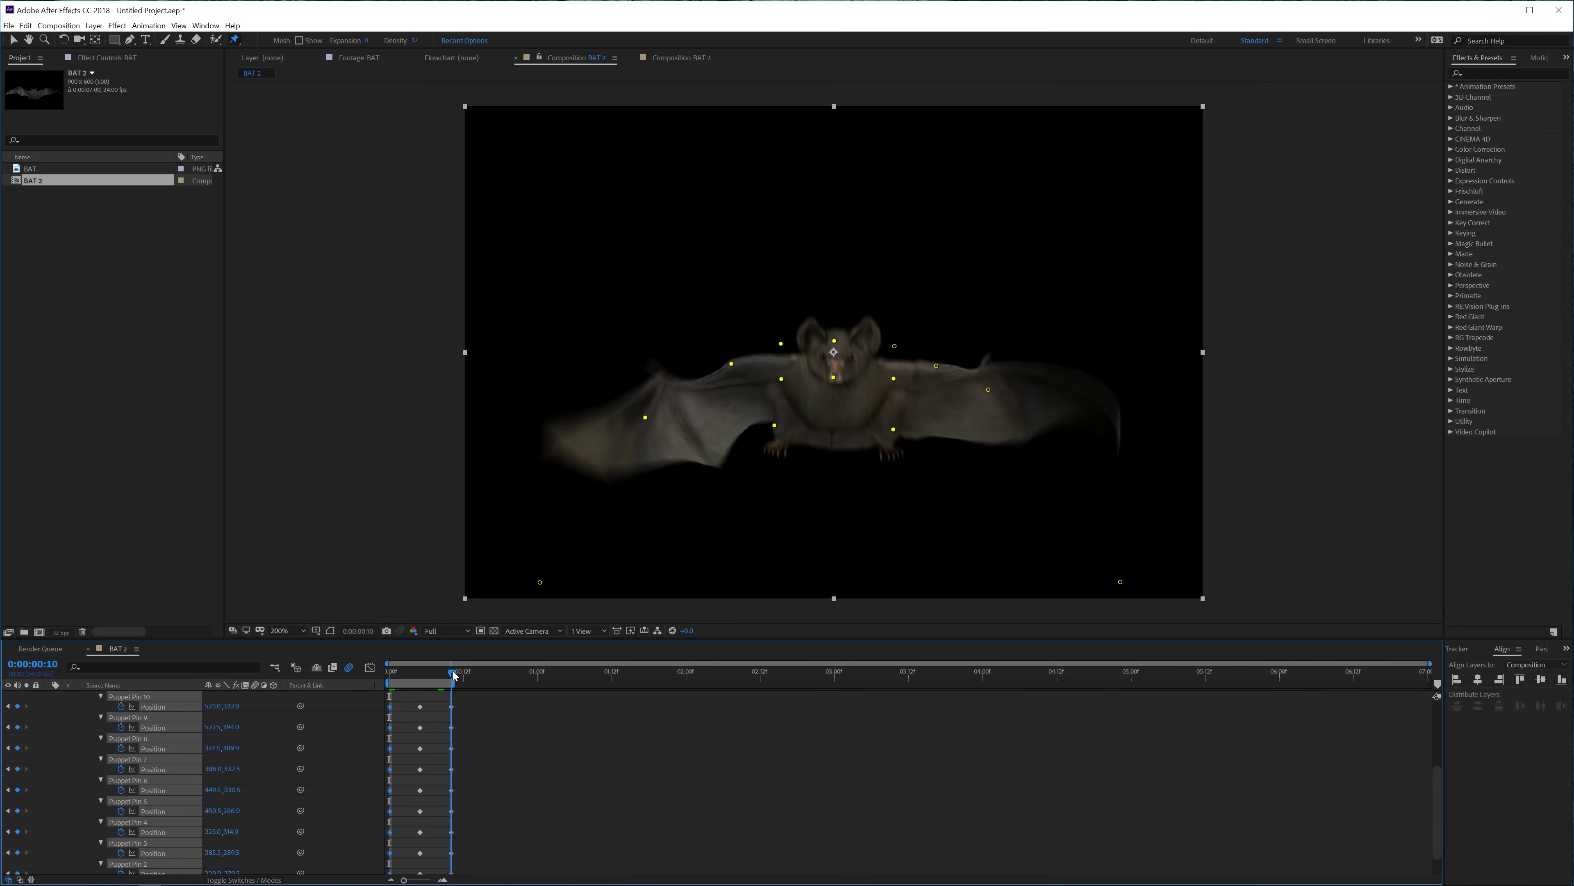
{"action": "left_click", "coordinate": [522, 727]}
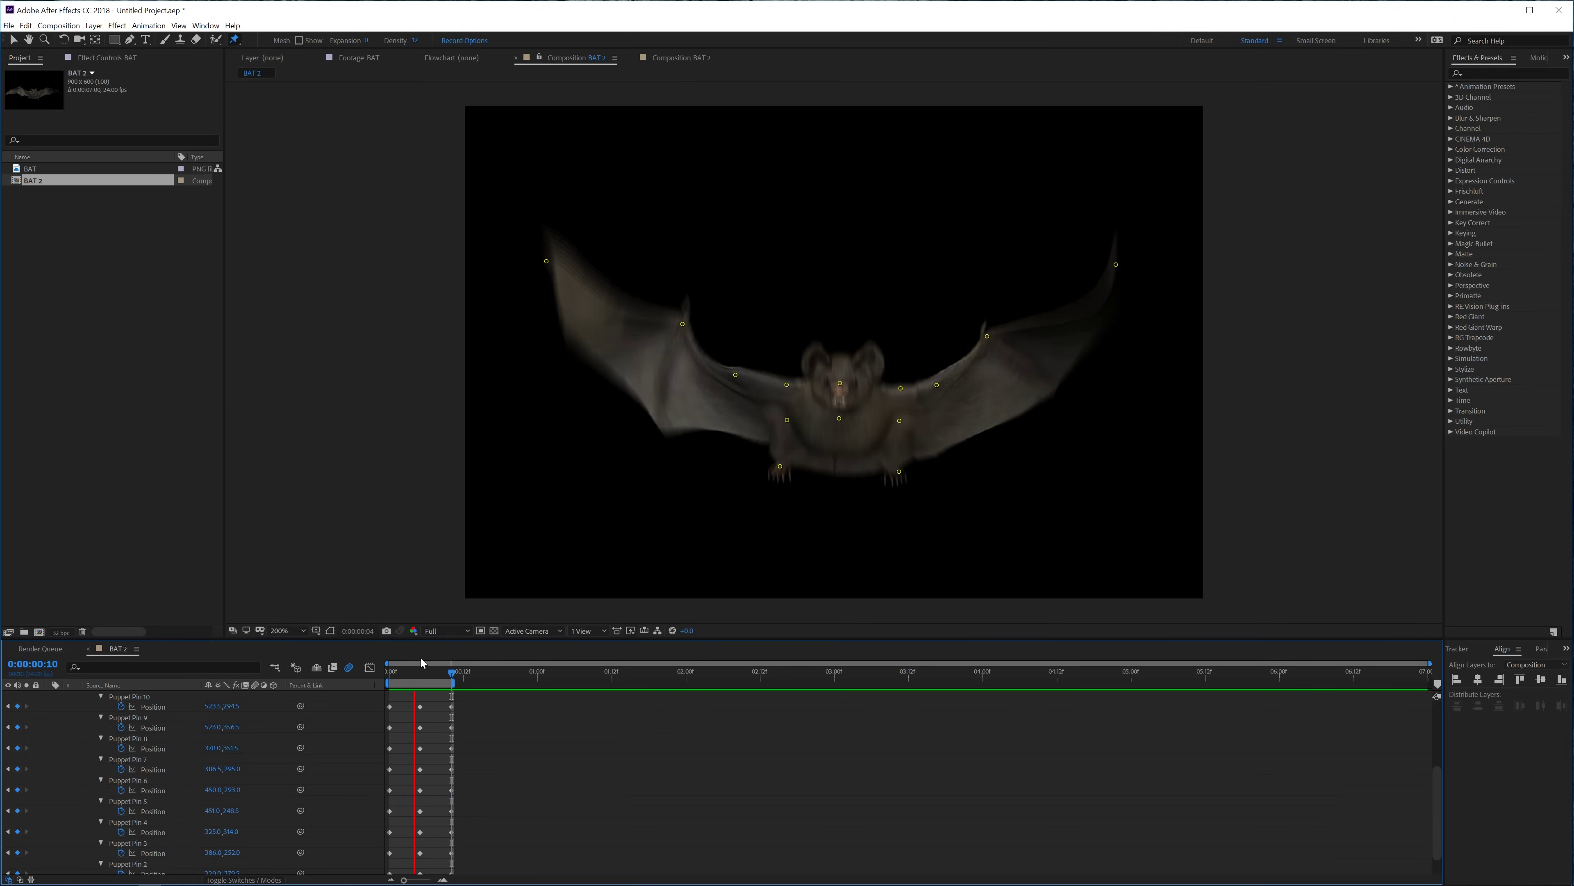
Apply a Curves effect to the bat and bend the curve down to darken it
{"action": "left_click", "coordinate": [117, 25]}
{"action": "mouse_move", "coordinate": [150, 143]}
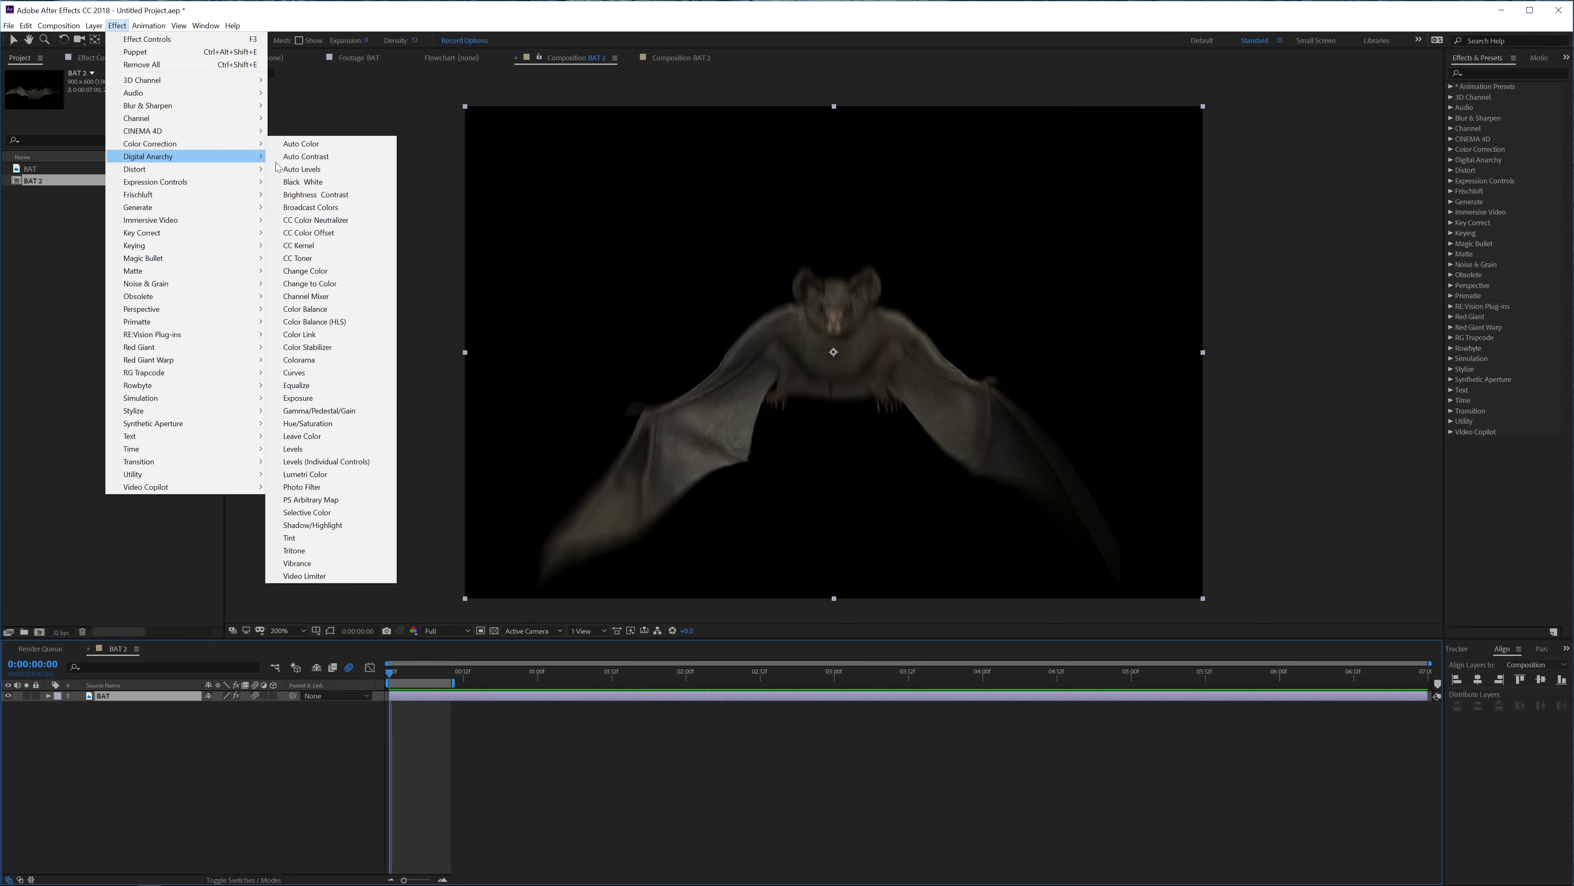
{"action": "left_click", "coordinate": [298, 373]}
{"action": "left_click_drag", "start_coordinate": [116, 292], "coordinate": [122, 285]}
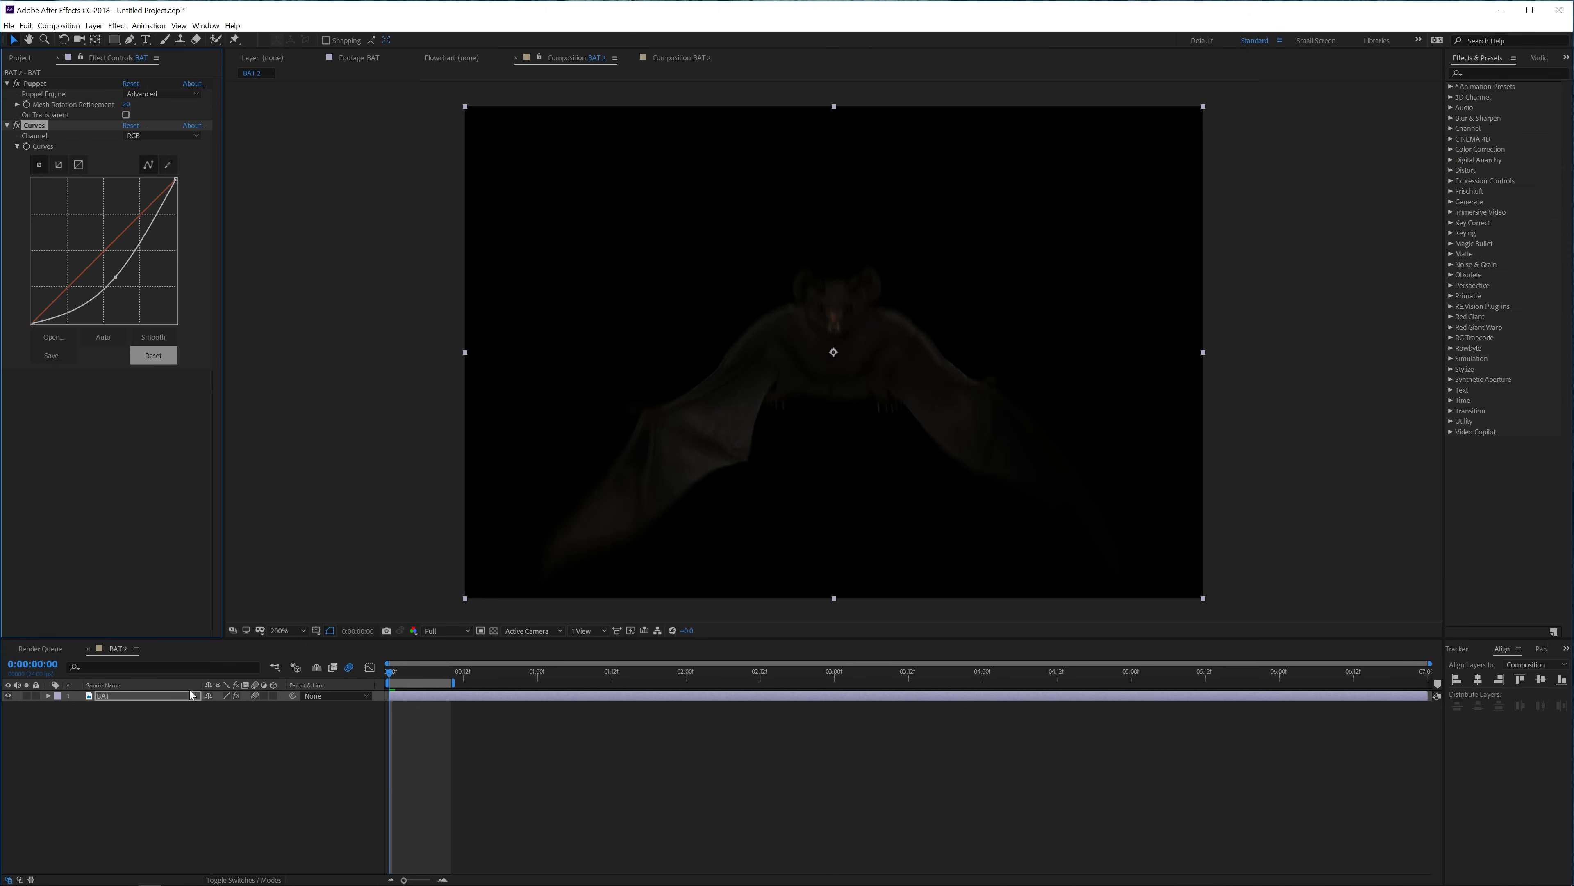
Import the HDRi-018-krpano.jpg bridge photo beneath the bat layer, then choose Layer > Pre-compose
{"action": "left_click", "coordinate": [15, 58]}
{"action": "right_click", "coordinate": [87, 322]}
{"action": "mouse_move", "coordinate": [124, 366]}
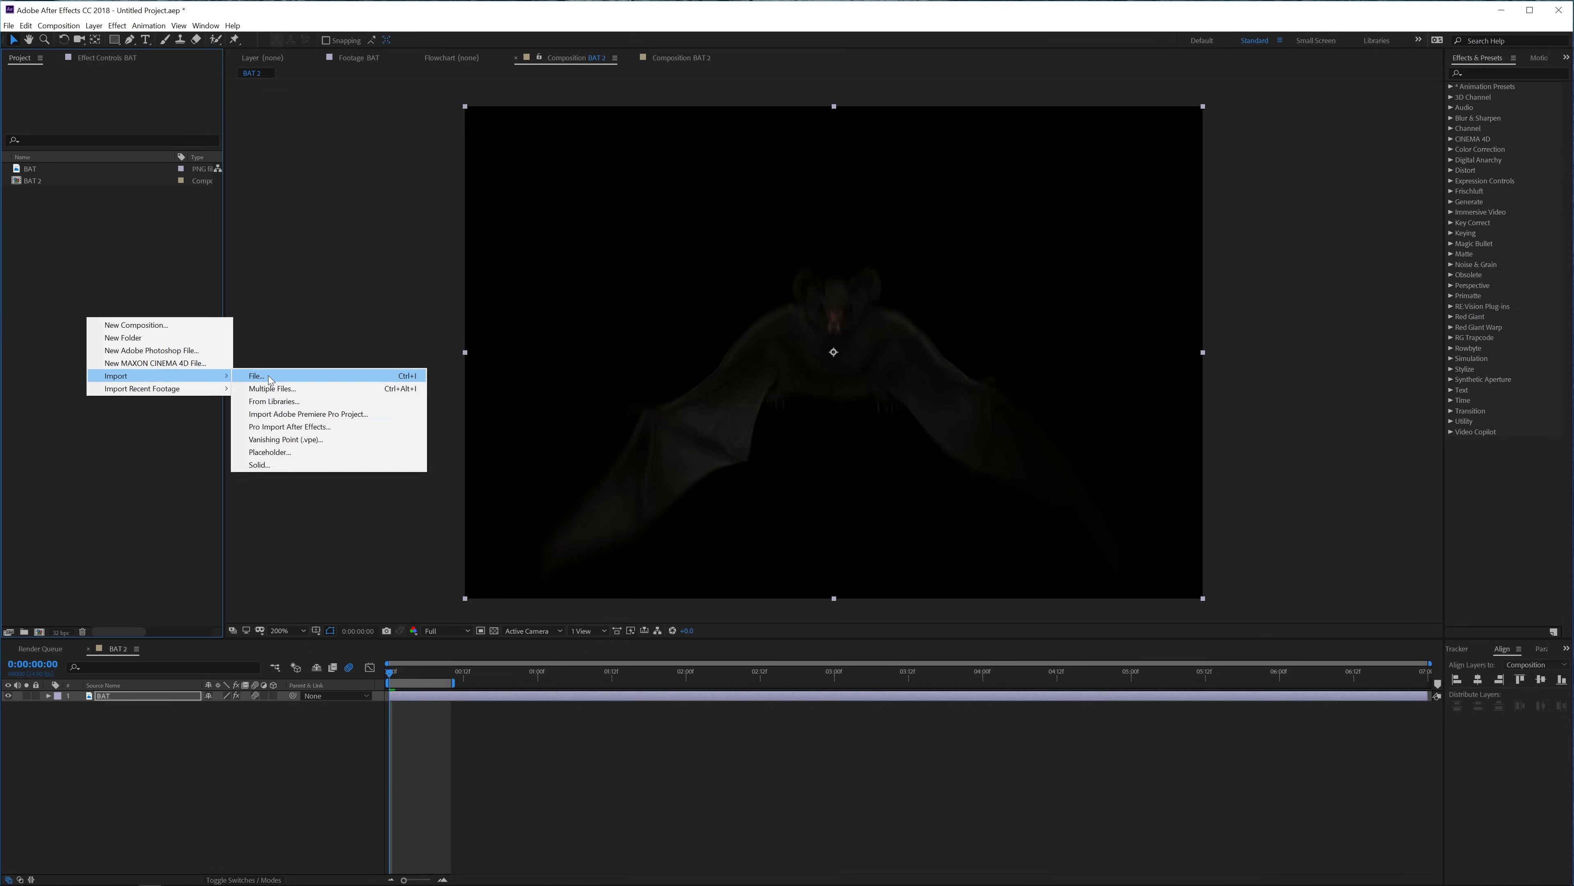
{"action": "left_click", "coordinate": [261, 367]}
{"action": "left_click_drag", "start_coordinate": [55, 191], "coordinate": [128, 698]}
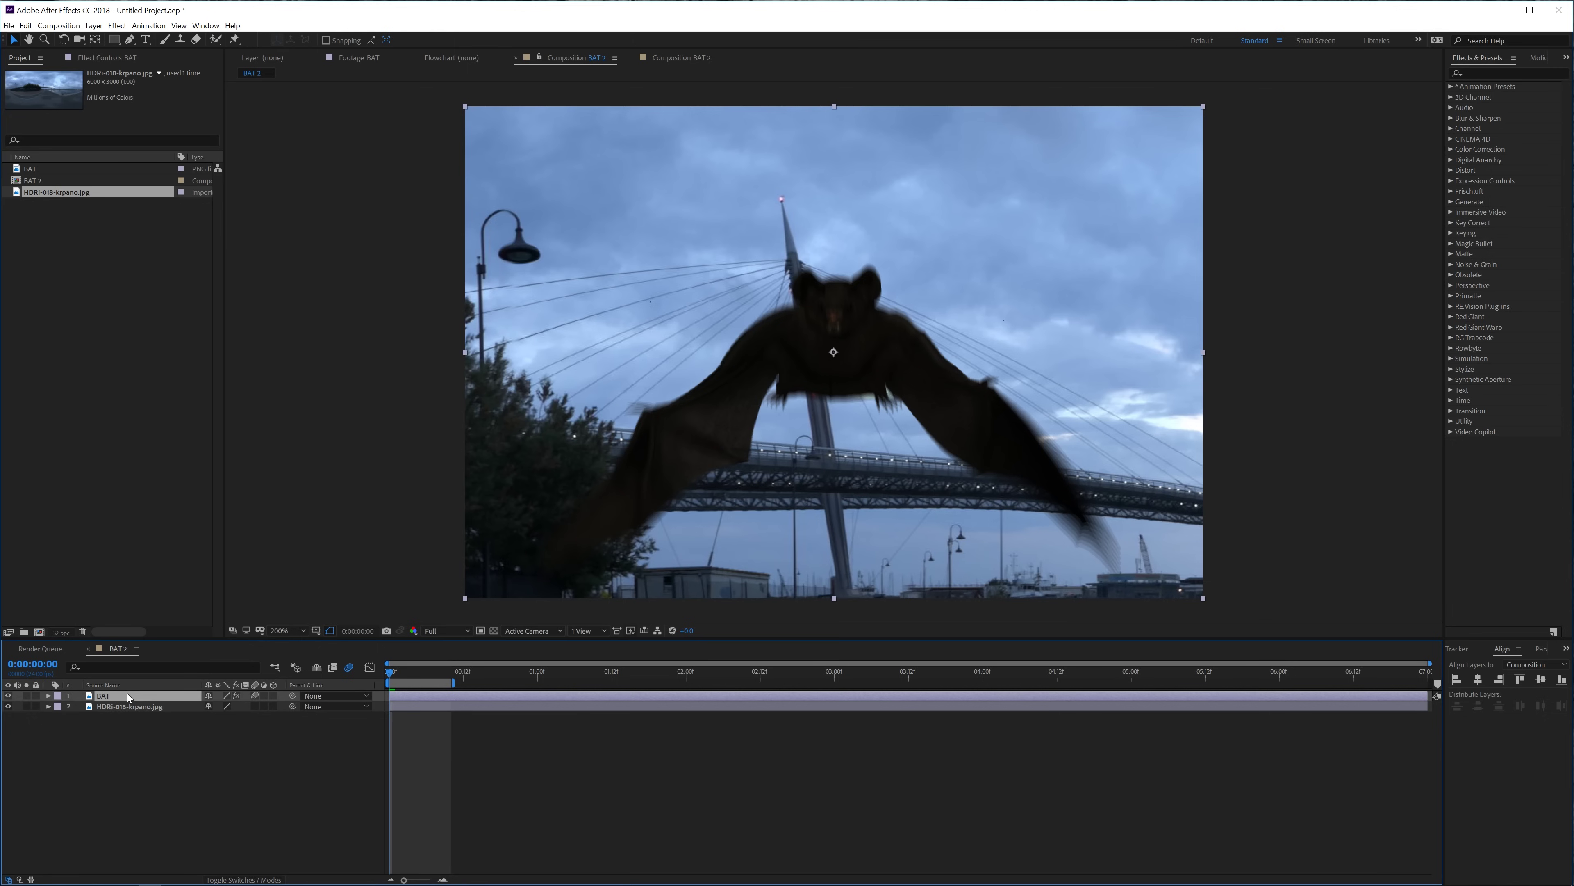
{"action": "left_click", "coordinate": [94, 26]}
{"action": "left_click", "coordinate": [153, 420]}
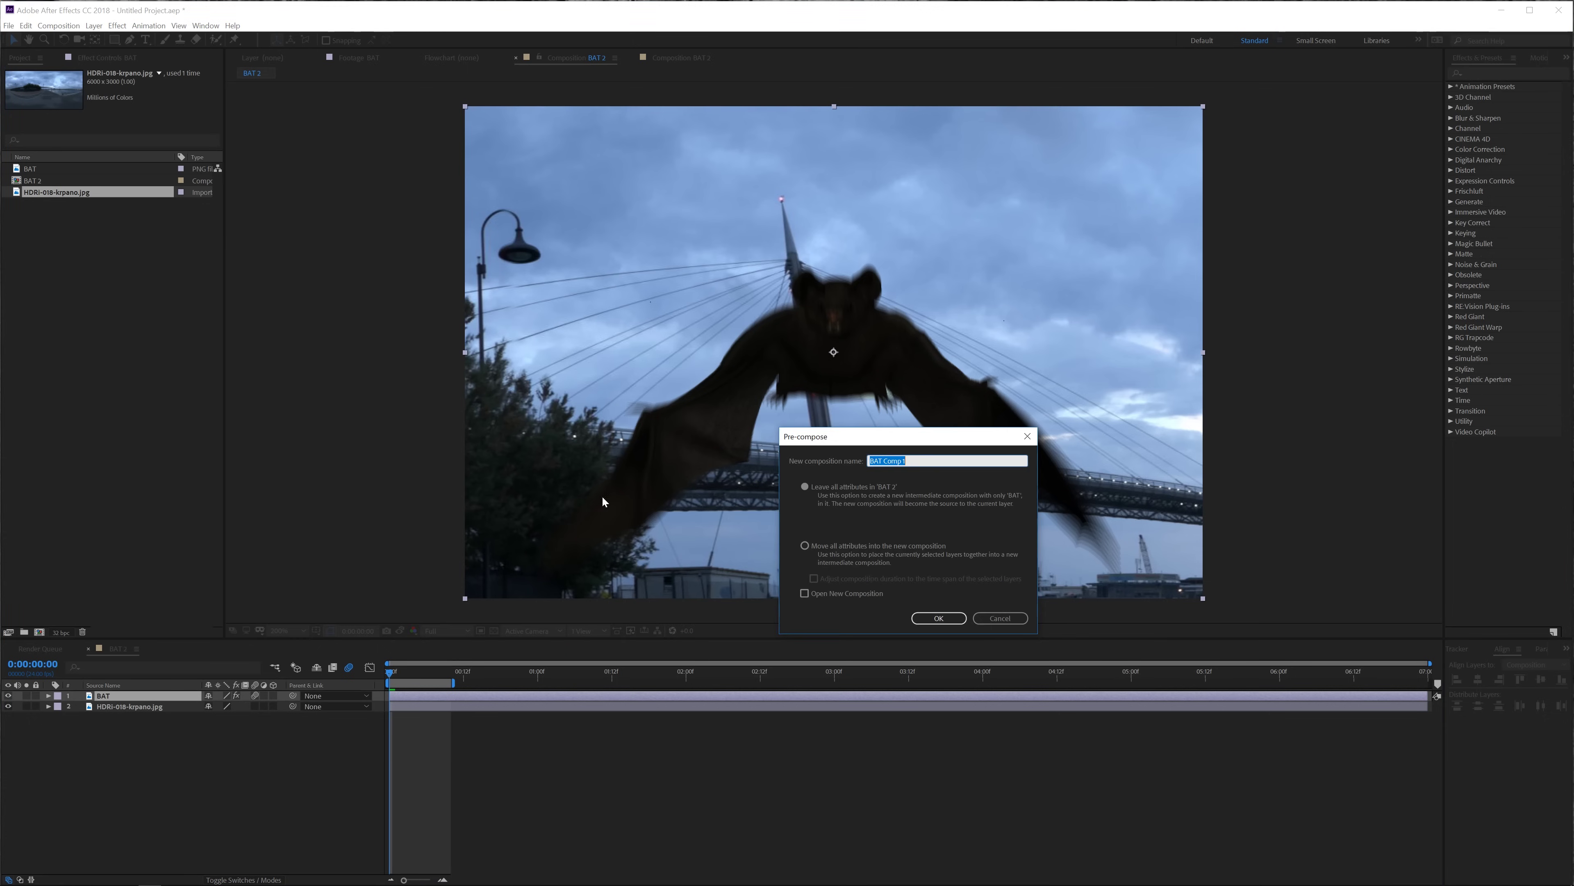
Pre-compose the bat with all attributes moved into BAT Comp 1, and open it
{"action": "left_click", "coordinate": [849, 546]}
{"action": "left_click", "coordinate": [938, 618]}
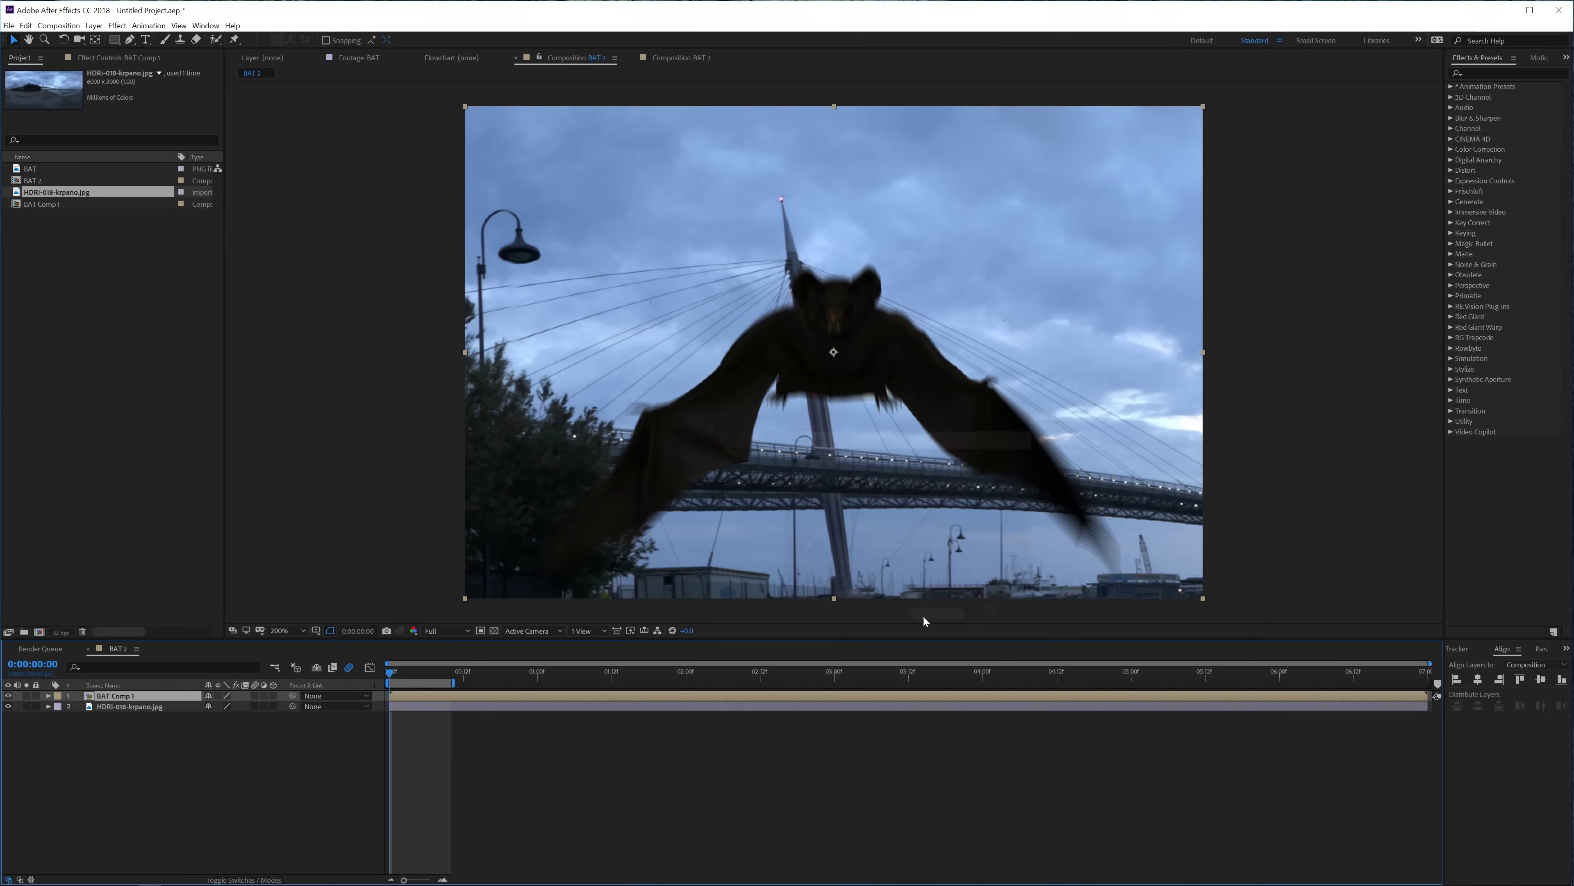
{"action": "double_click", "coordinate": [397, 696]}
Trim BAT Comp 1 to its 10-frame work area and return to BAT 2
{"action": "mouse_move", "coordinate": [403, 671]}
{"action": "left_mouse_down"}
{"action": "mouse_move", "coordinate": [453, 671]}
{"action": "mouse_move", "coordinate": [394, 674]}
{"action": "left_mouse_up"}
{"action": "left_click", "coordinate": [421, 672]}
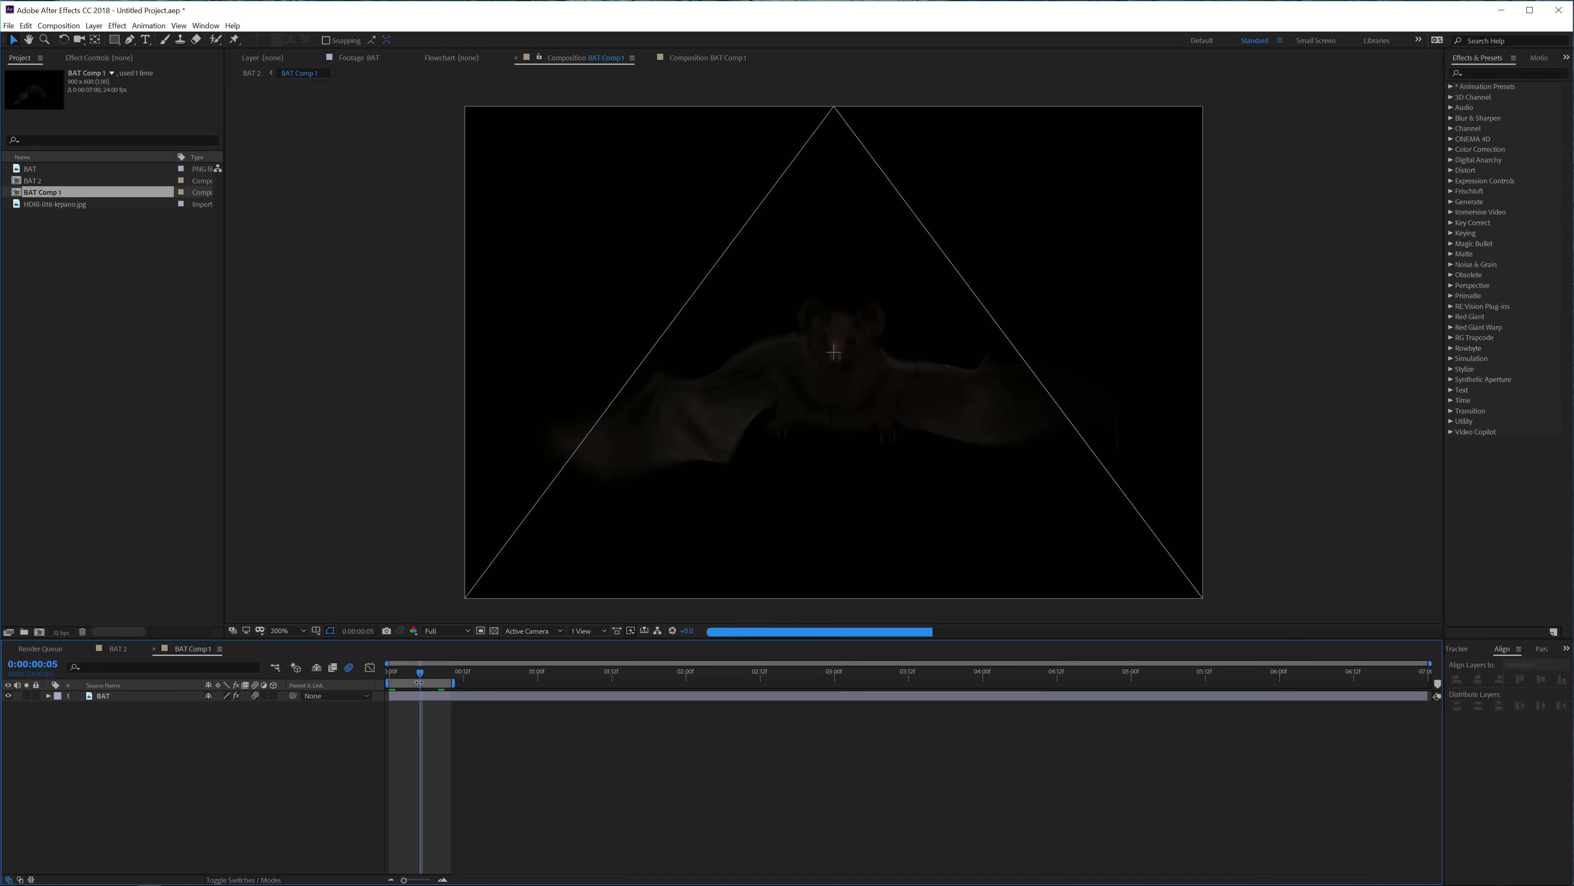
{"action": "right_click", "coordinate": [417, 687]}
{"action": "left_click", "coordinate": [449, 717]}
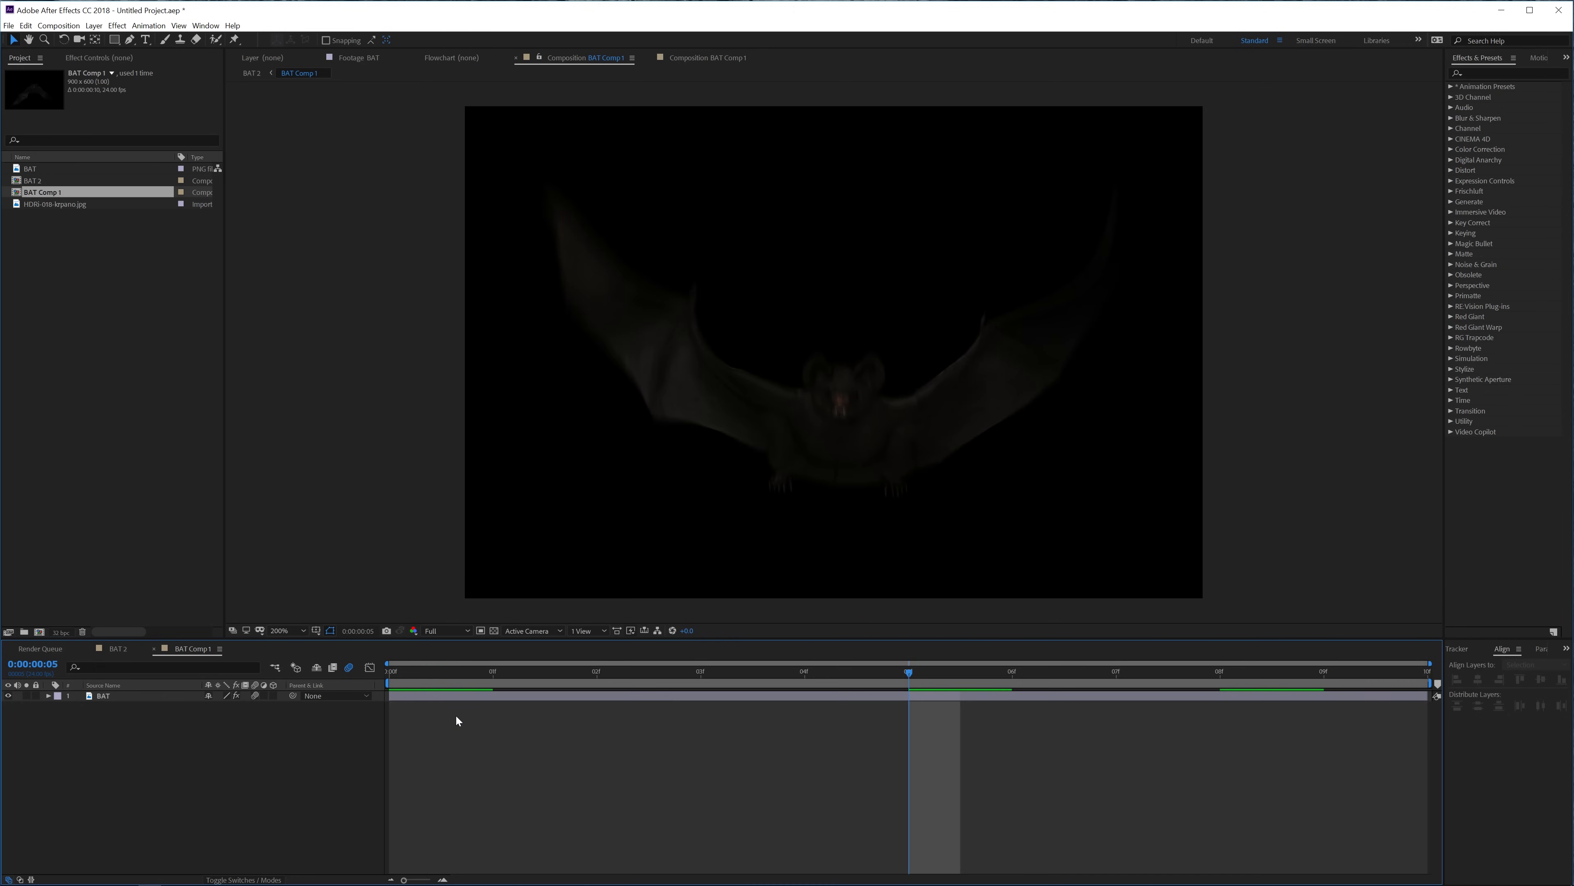
{"action": "left_click", "coordinate": [119, 648]}
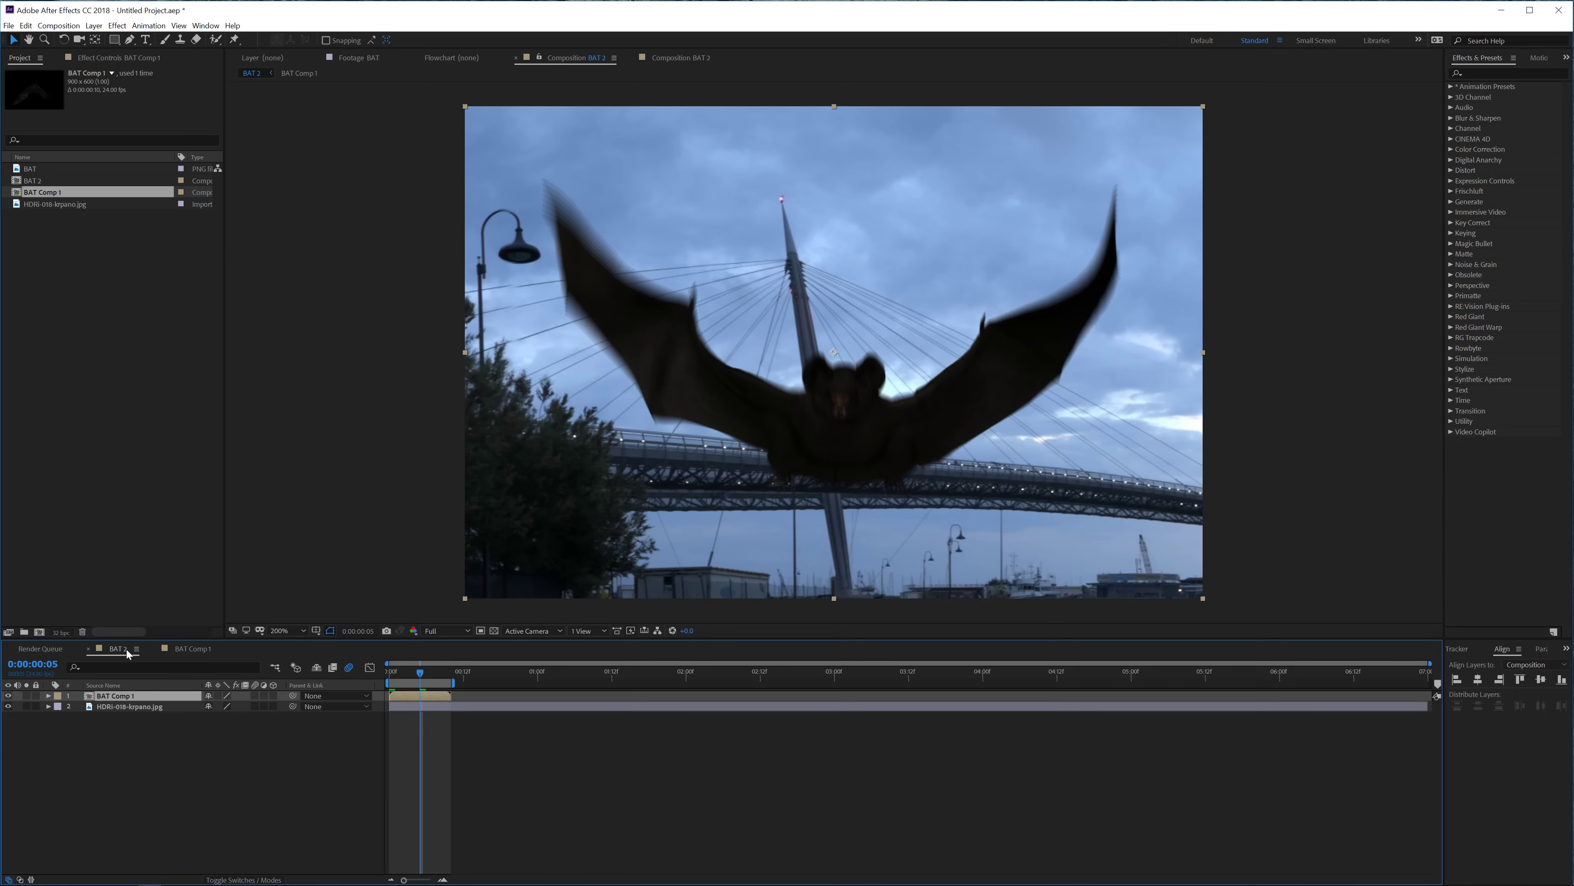
Enable time remapping on the BAT Comp 1 layer
{"action": "right_click", "coordinate": [121, 702]}
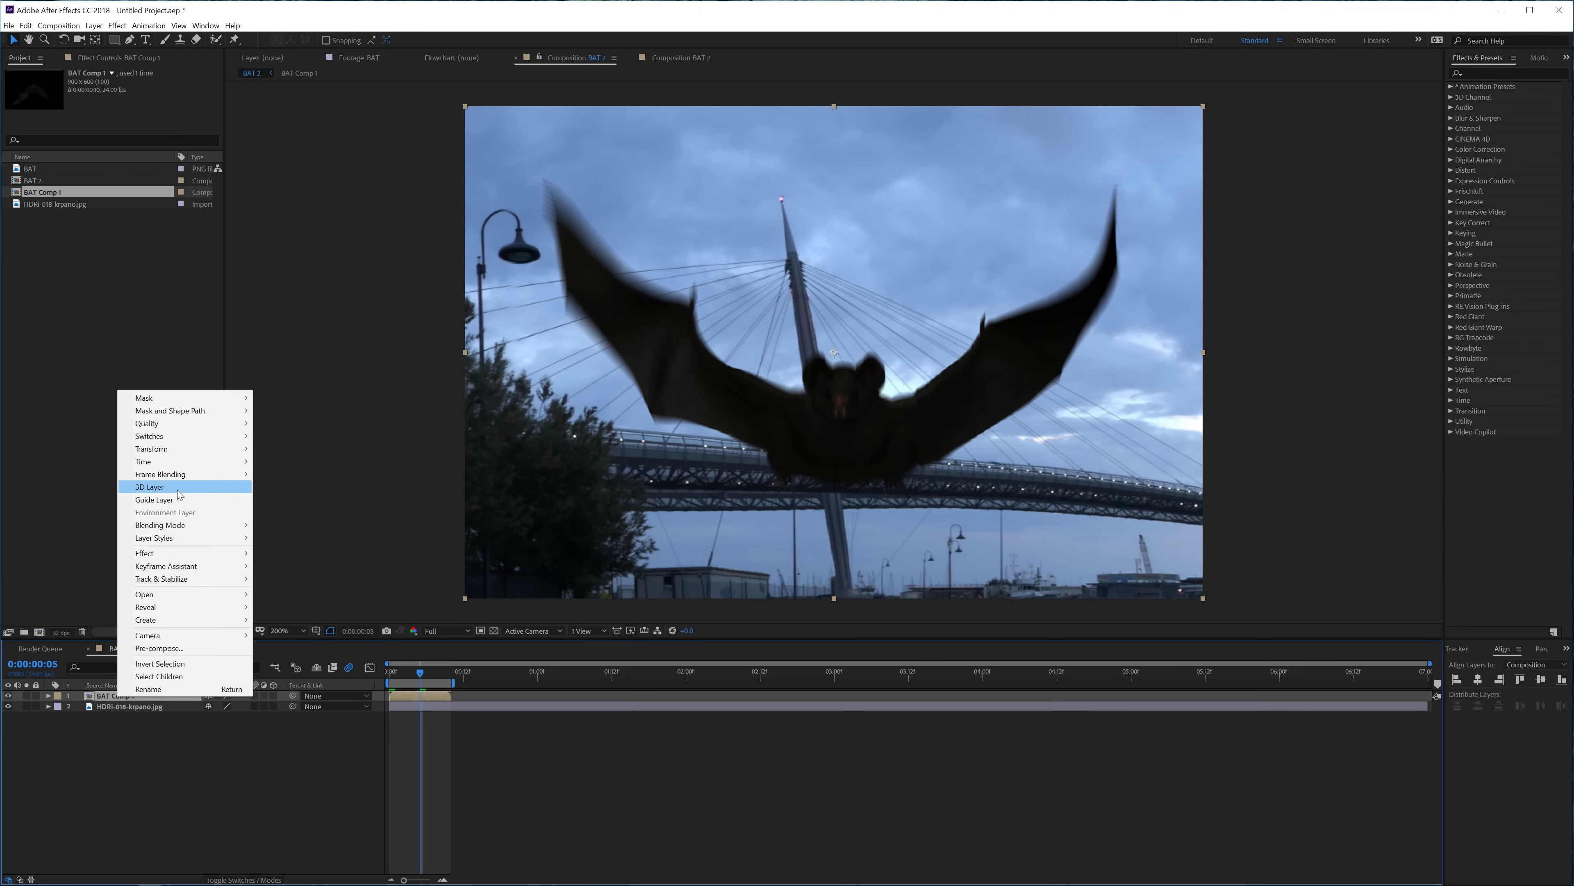
{"action": "mouse_move", "coordinate": [186, 462]}
{"action": "left_click", "coordinate": [316, 462]}
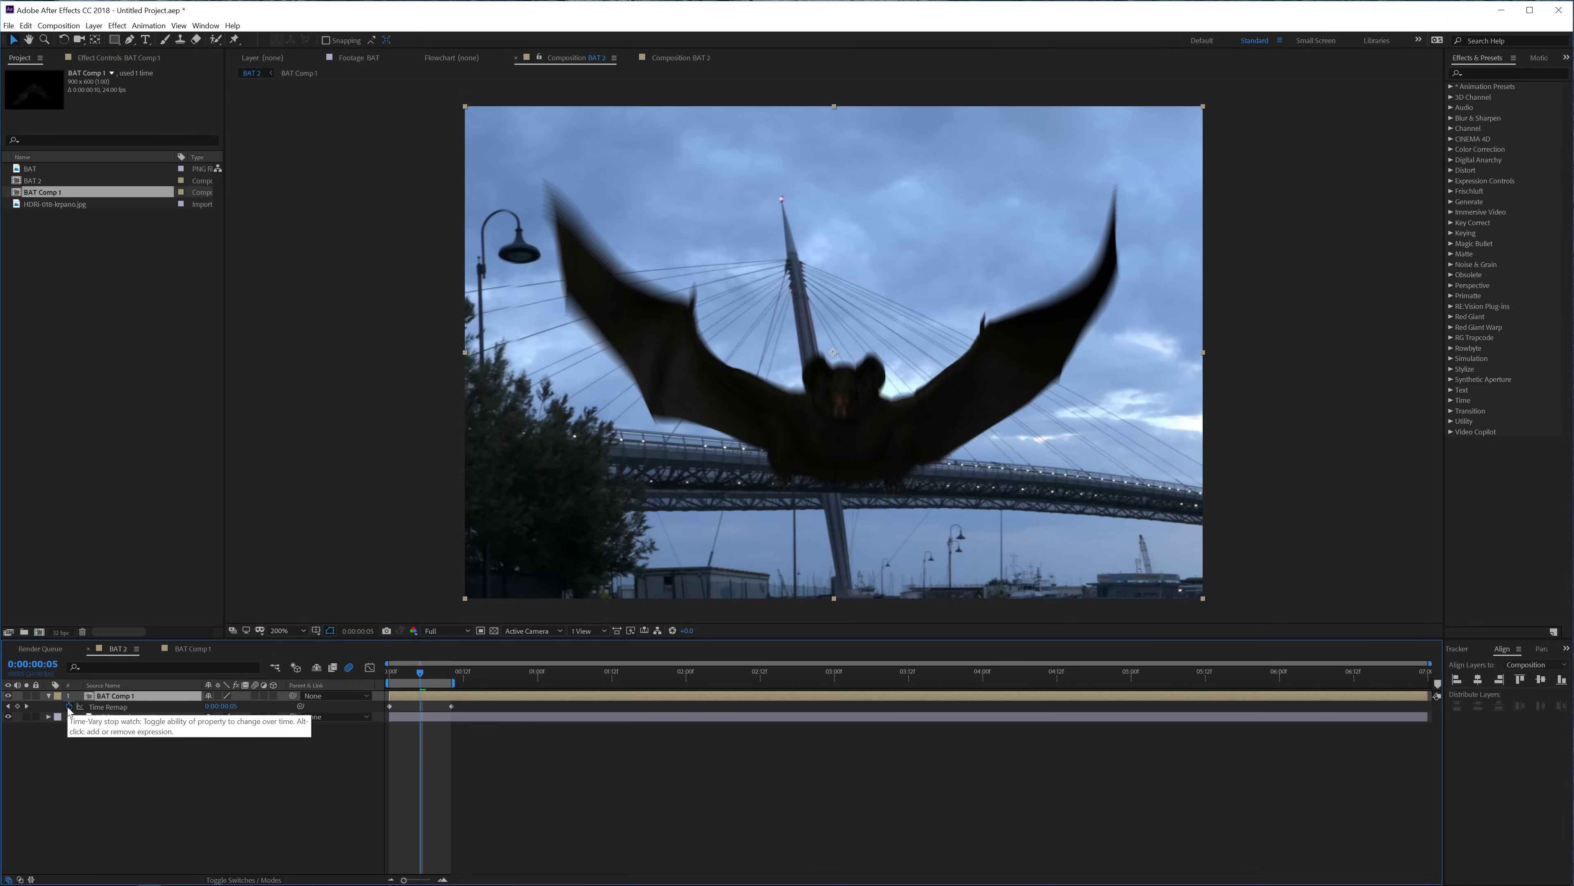
Add a loopOut(type = "cycle") expression to Time Remap and preview over an extended work area
{"action": "left_click", "coordinate": [69, 707], "text": "alt"}
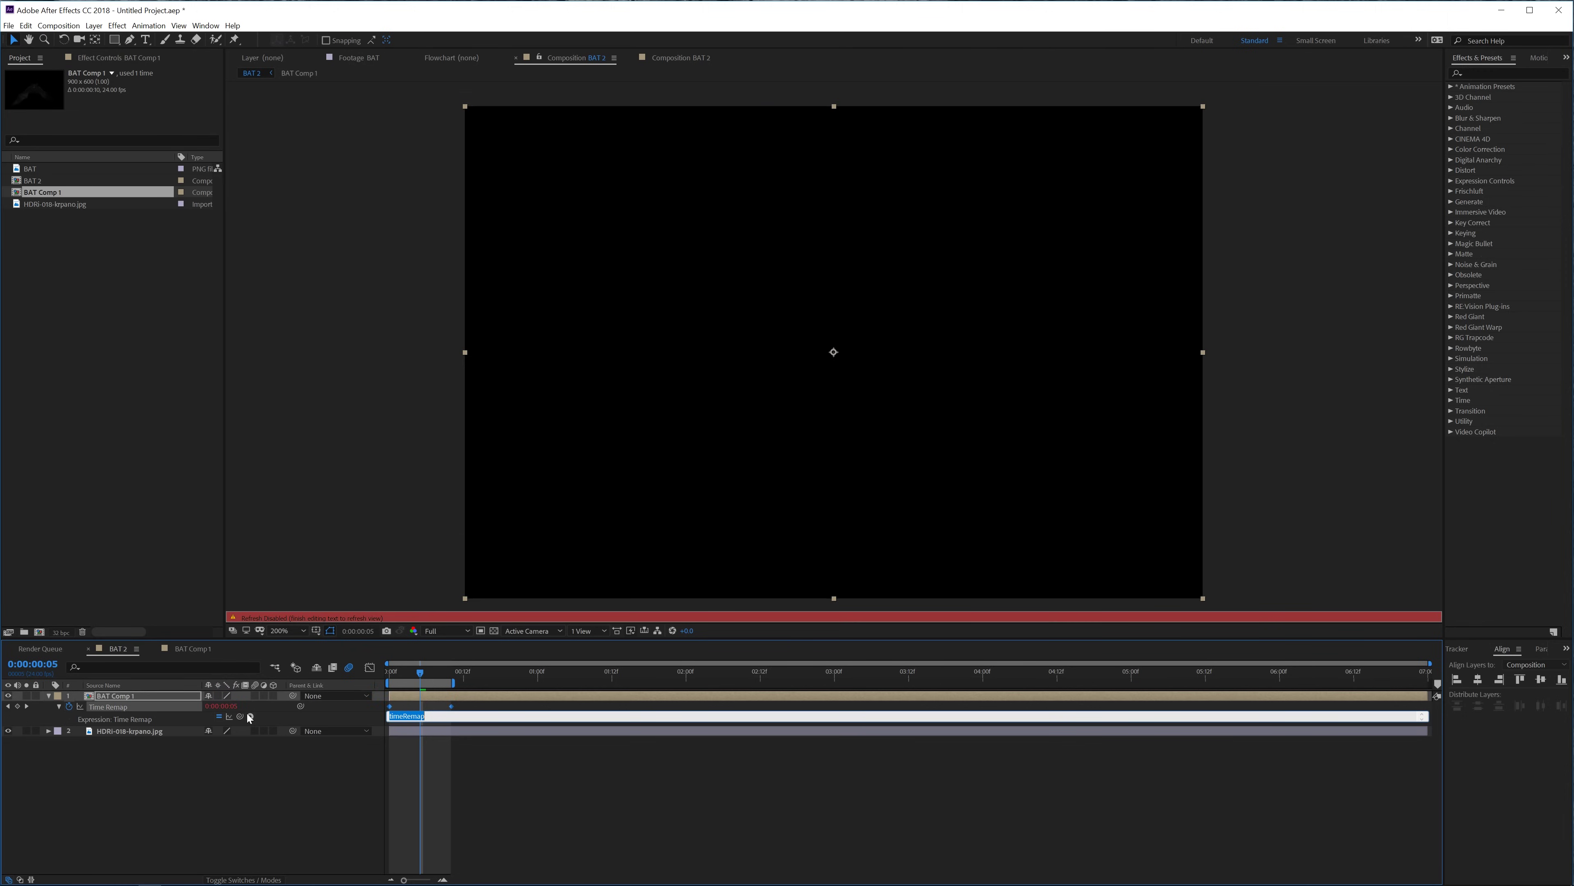
{"action": "left_click", "coordinate": [251, 716]}
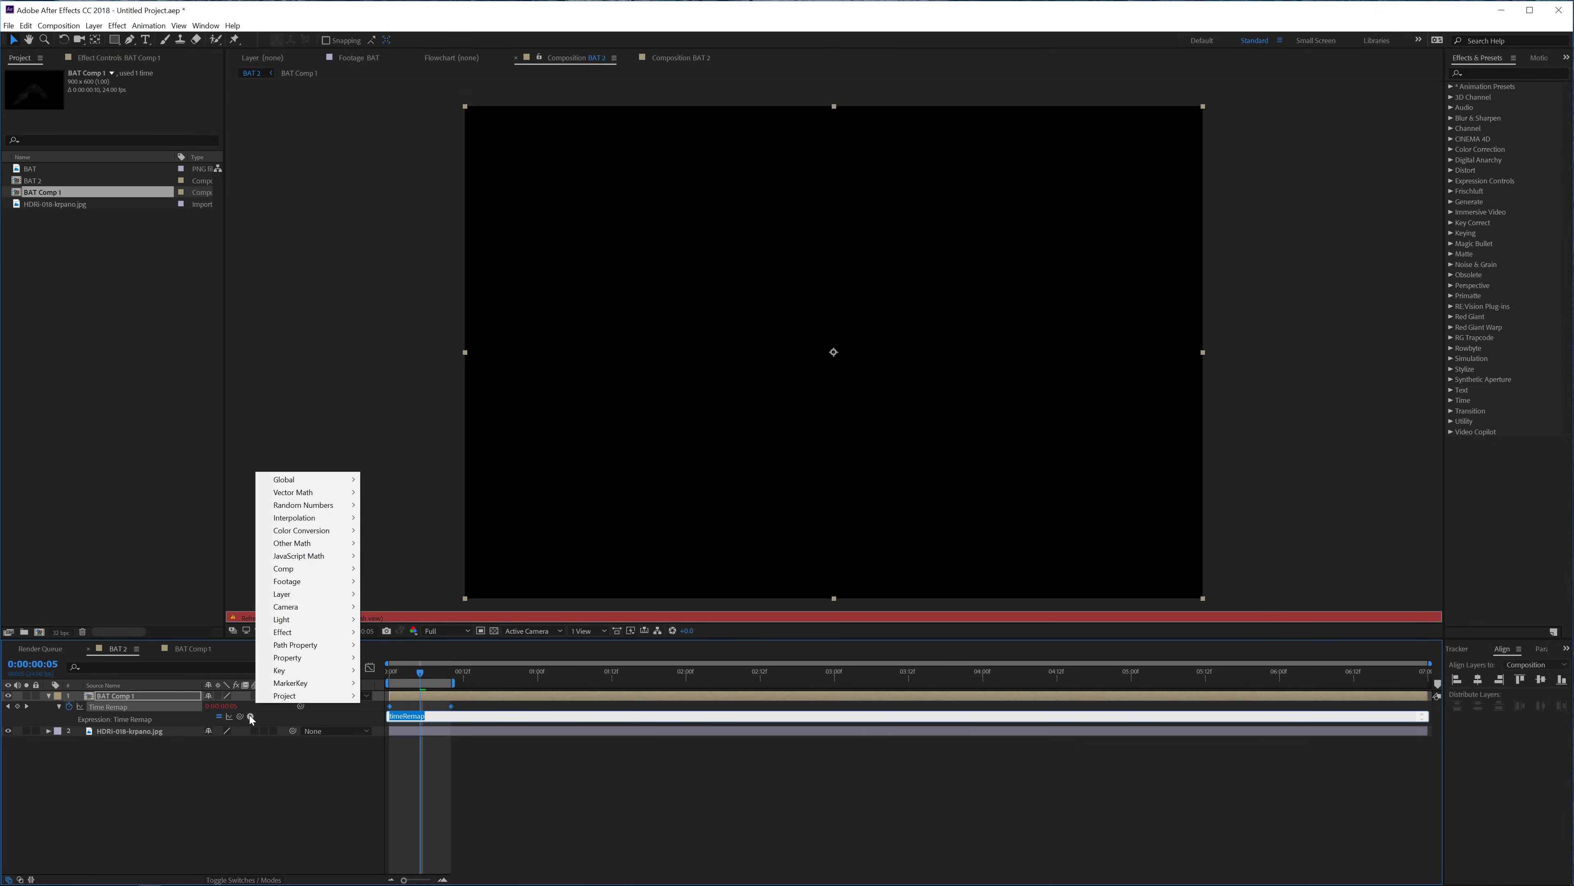
{"action": "mouse_move", "coordinate": [343, 658]}
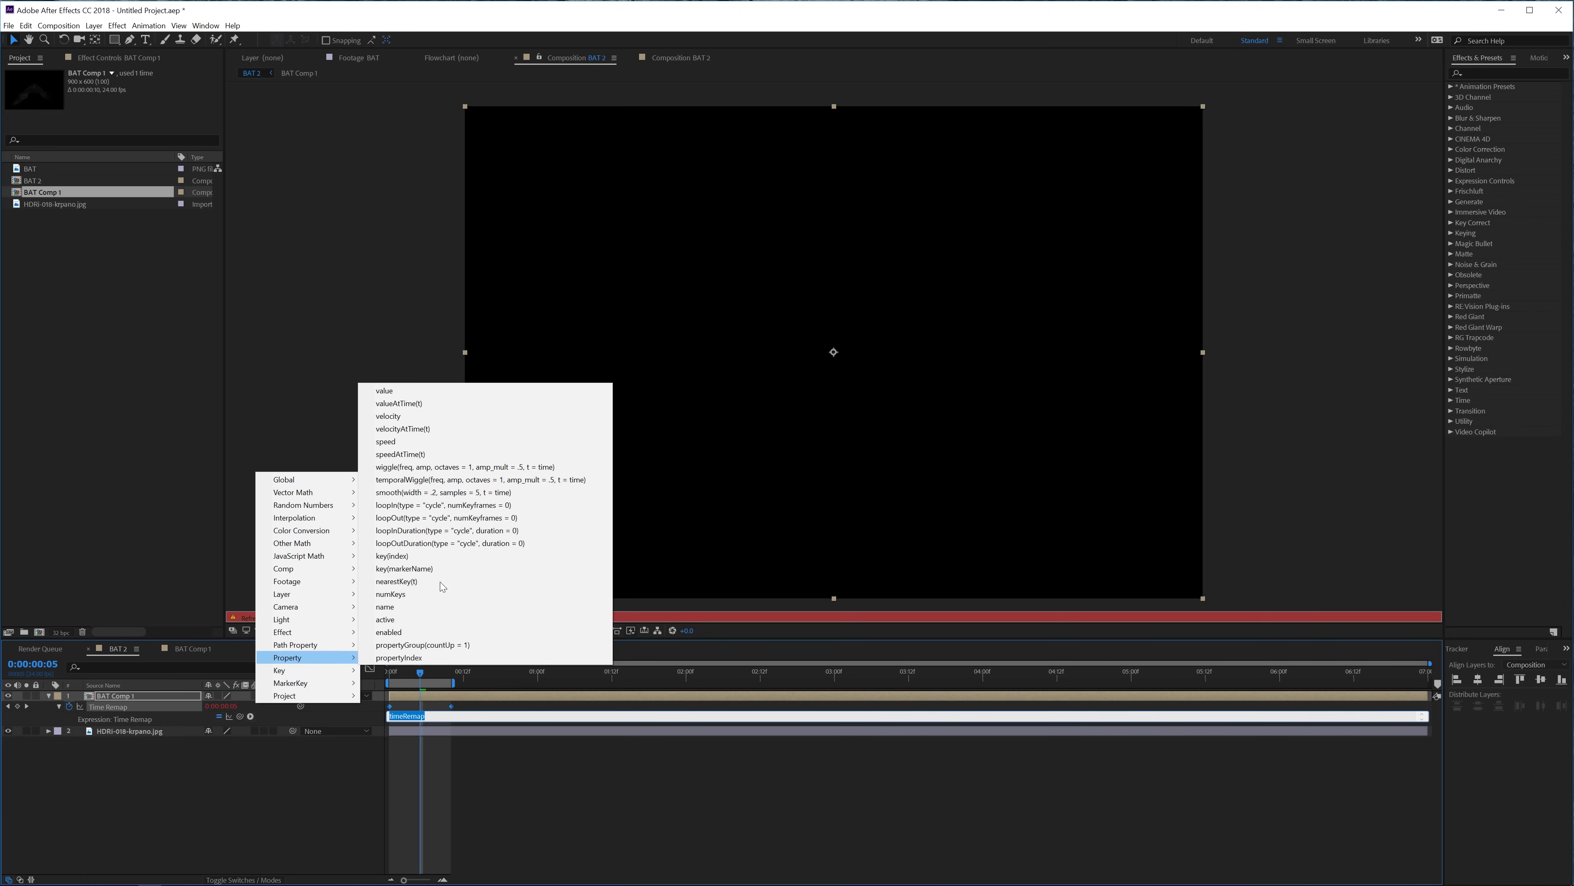
{"action": "left_click", "coordinate": [389, 518]}
{"action": "left_click", "coordinate": [358, 781]}
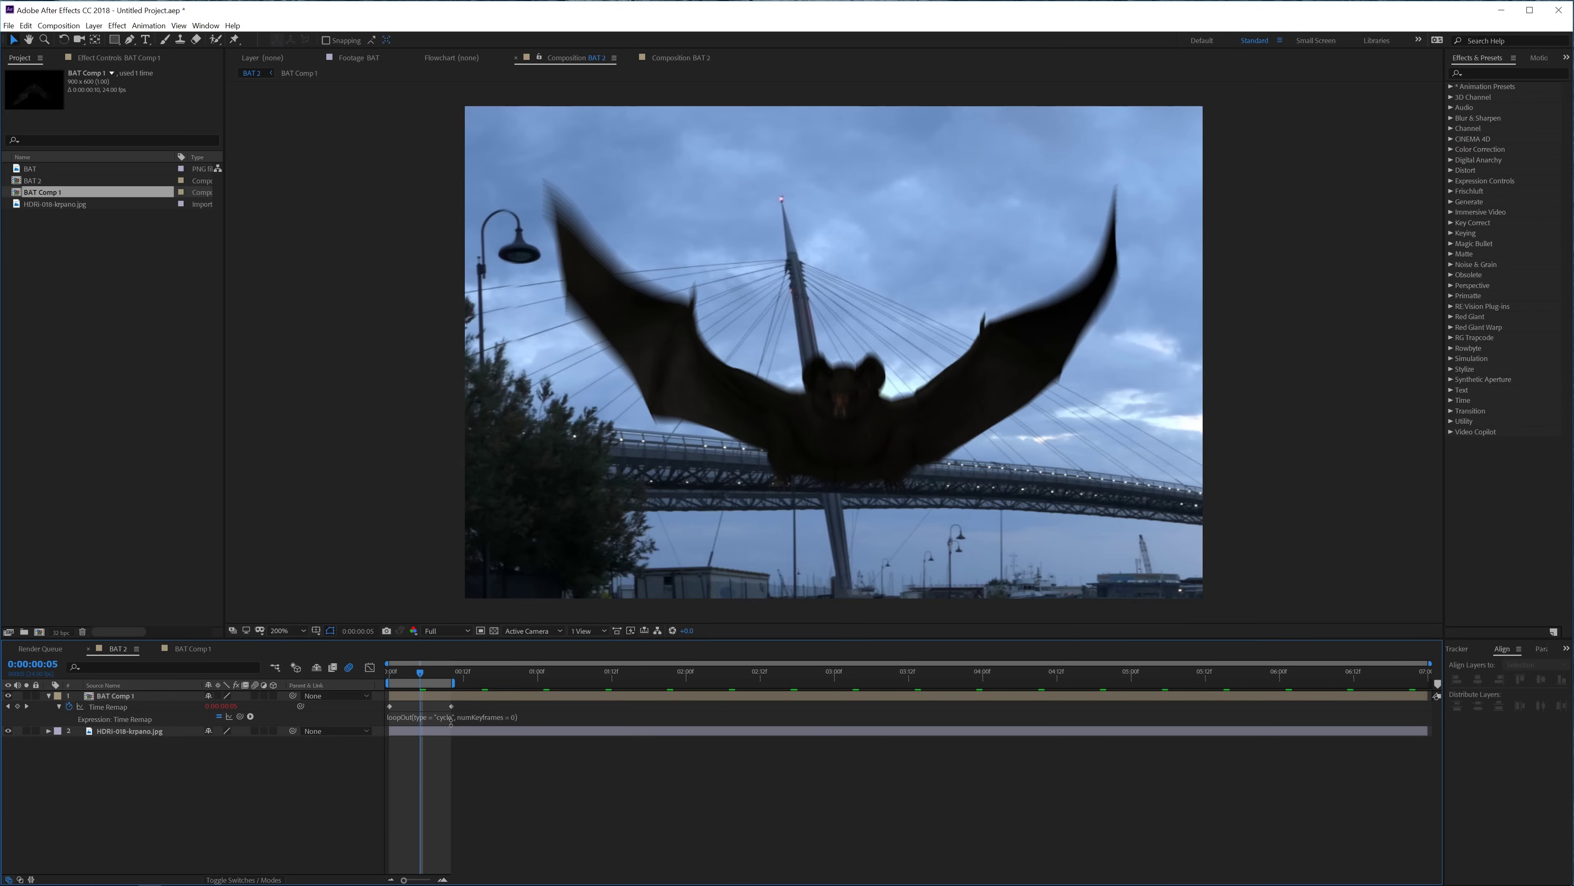
{"action": "left_click_drag", "start_coordinate": [470, 680], "coordinate": [1025, 680]}
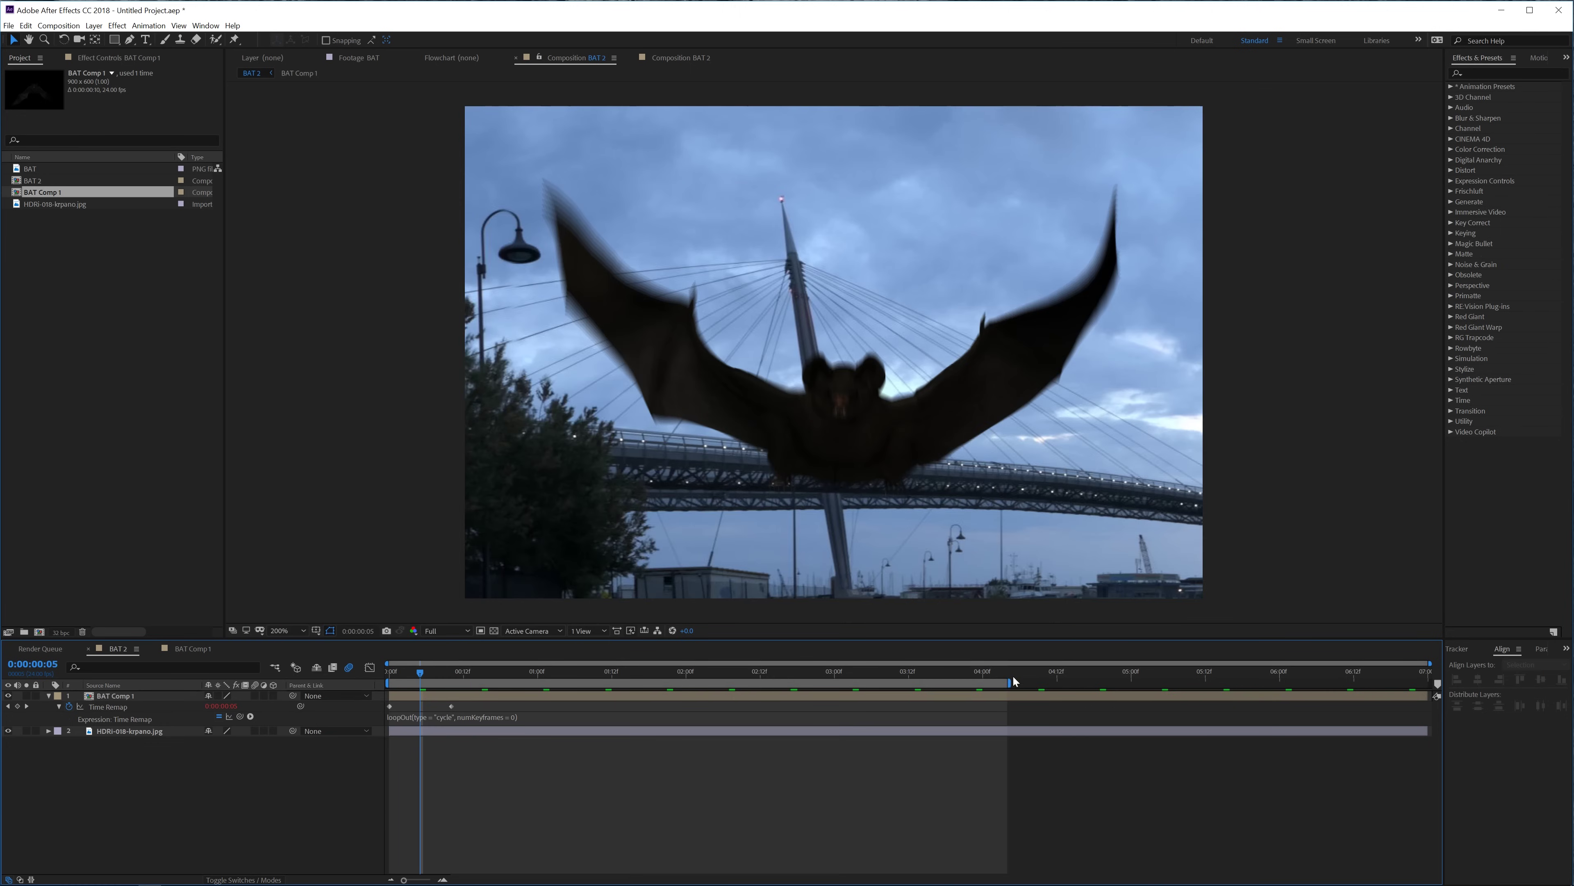
{"action": "key", "text": "space"}
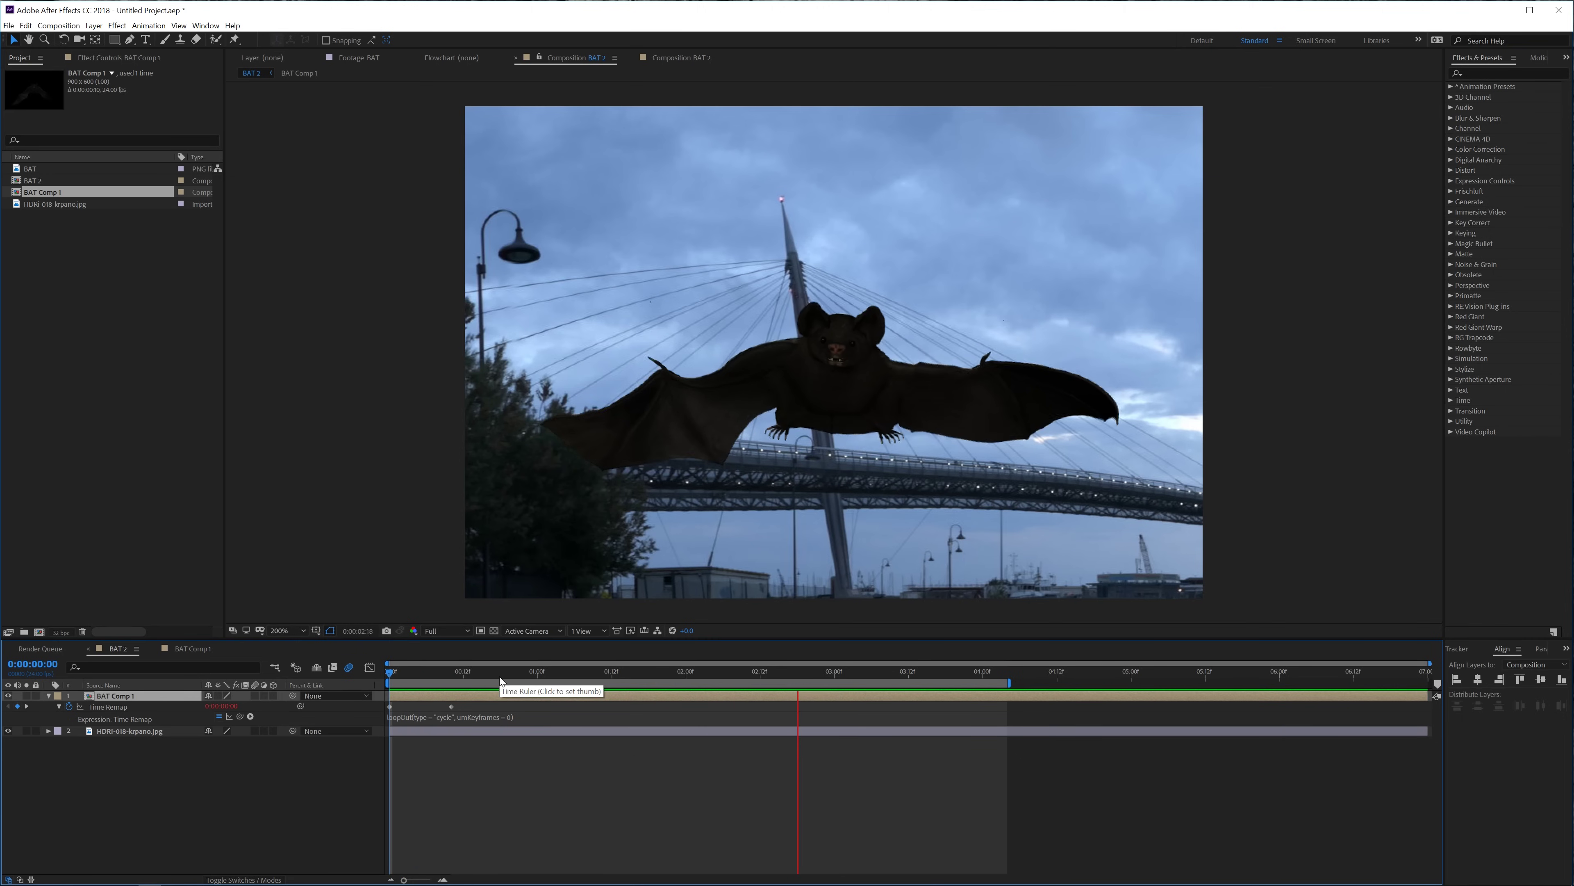
Scale the bat down to 8% and move it up and right into the sky
{"action": "key", "text": "space"}
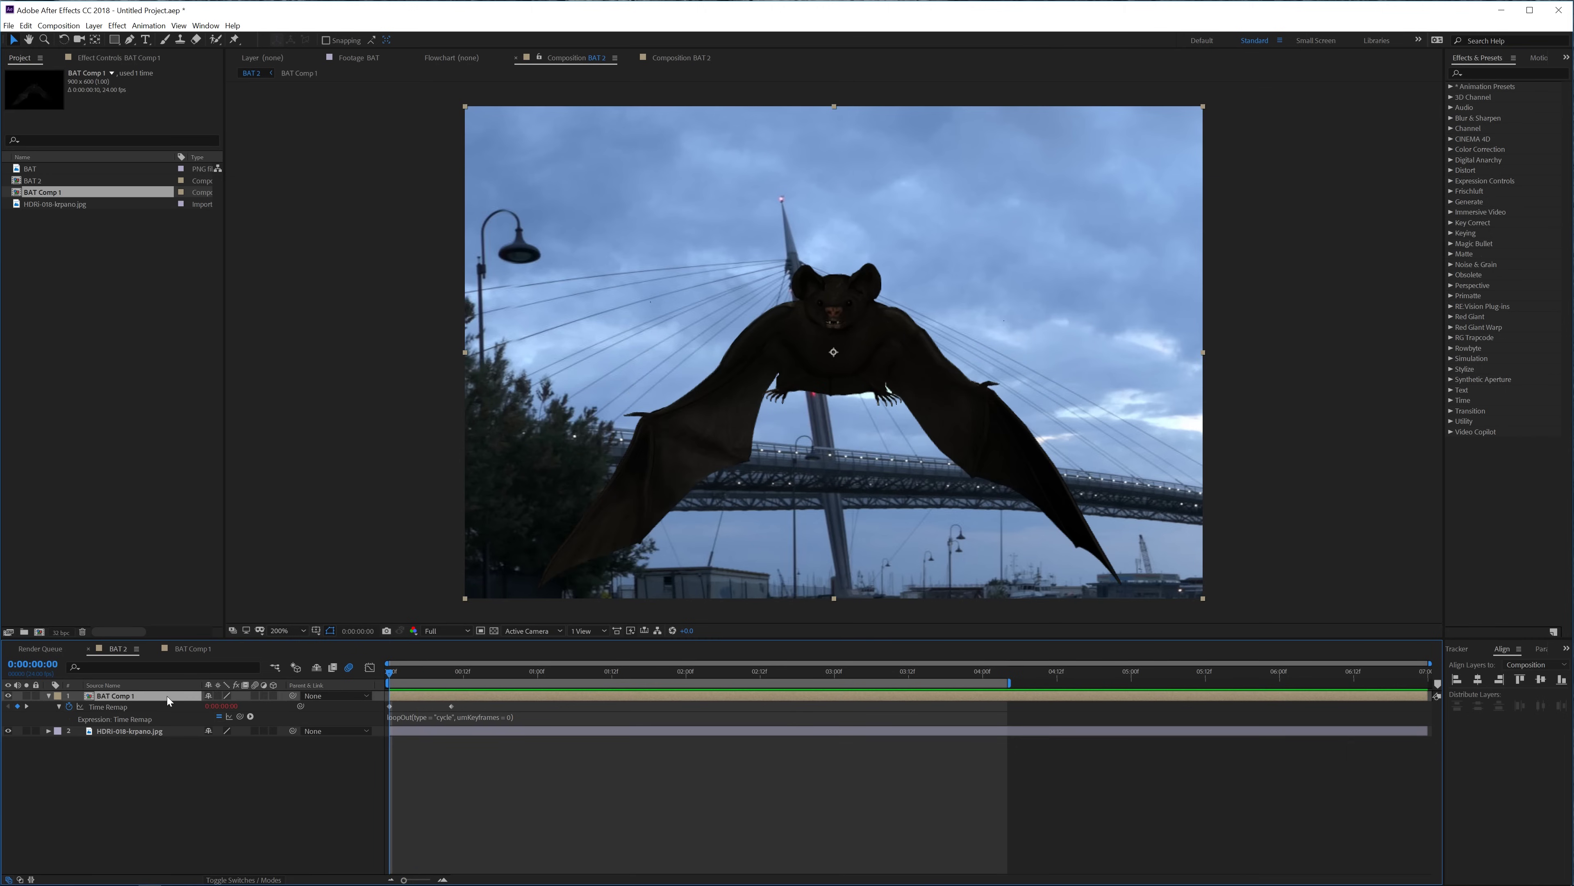
{"action": "key", "text": "s"}
{"action": "left_click_drag", "start_coordinate": [239, 705], "coordinate": [182, 706]}
{"action": "left_click_drag", "start_coordinate": [818, 370], "coordinate": [887, 264]}
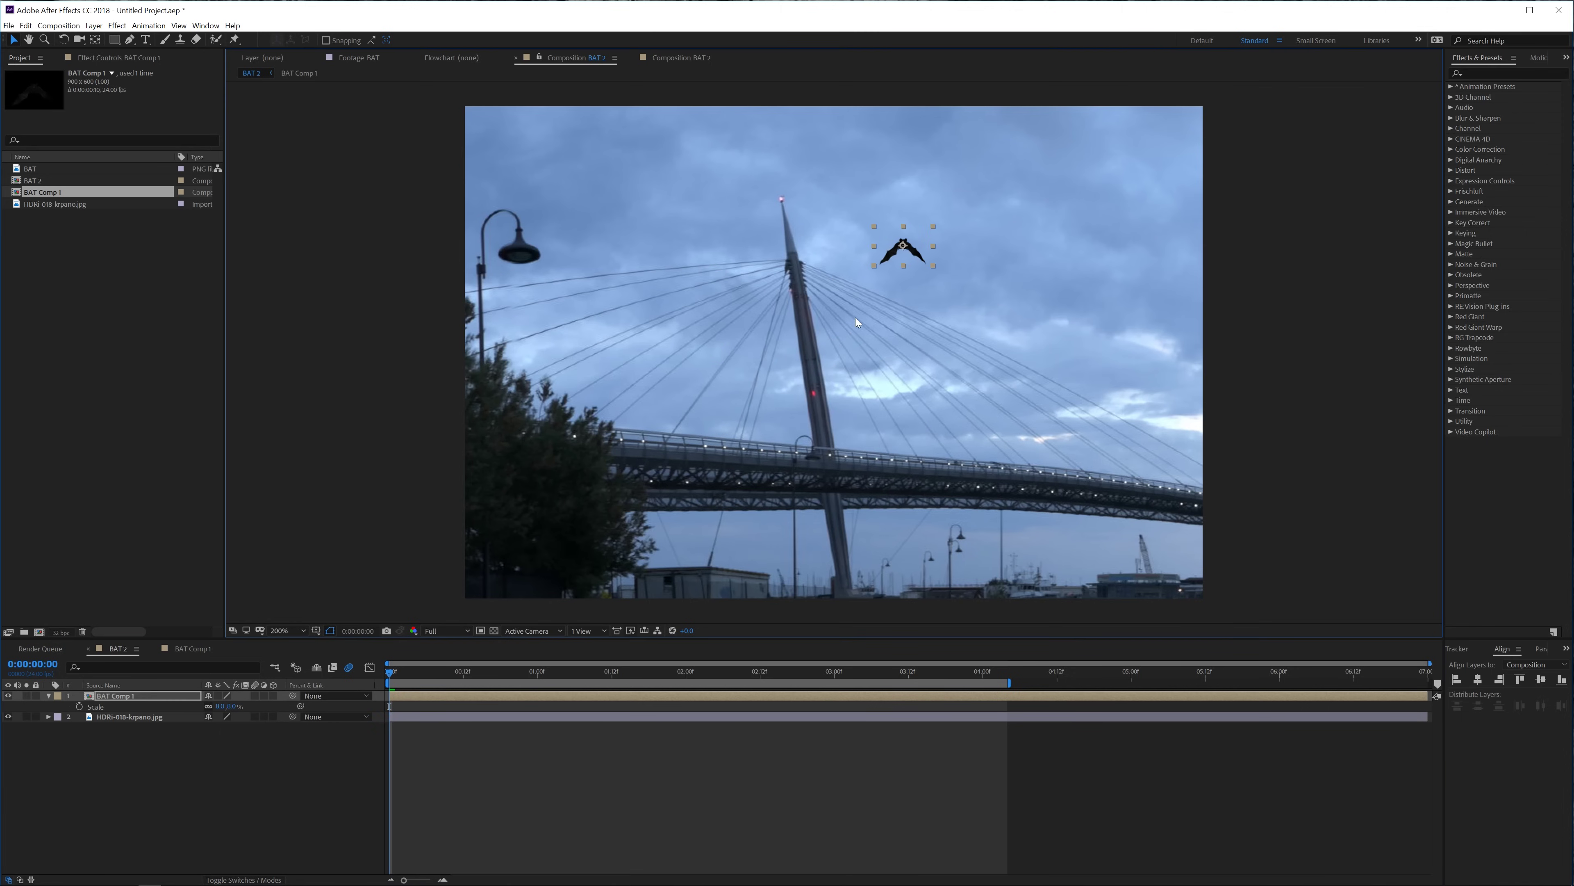
Keyframe the bat's position so it flies right past the frame edge by 2:04
{"action": "key", "text": "p"}
{"action": "left_click", "coordinate": [80, 706]}
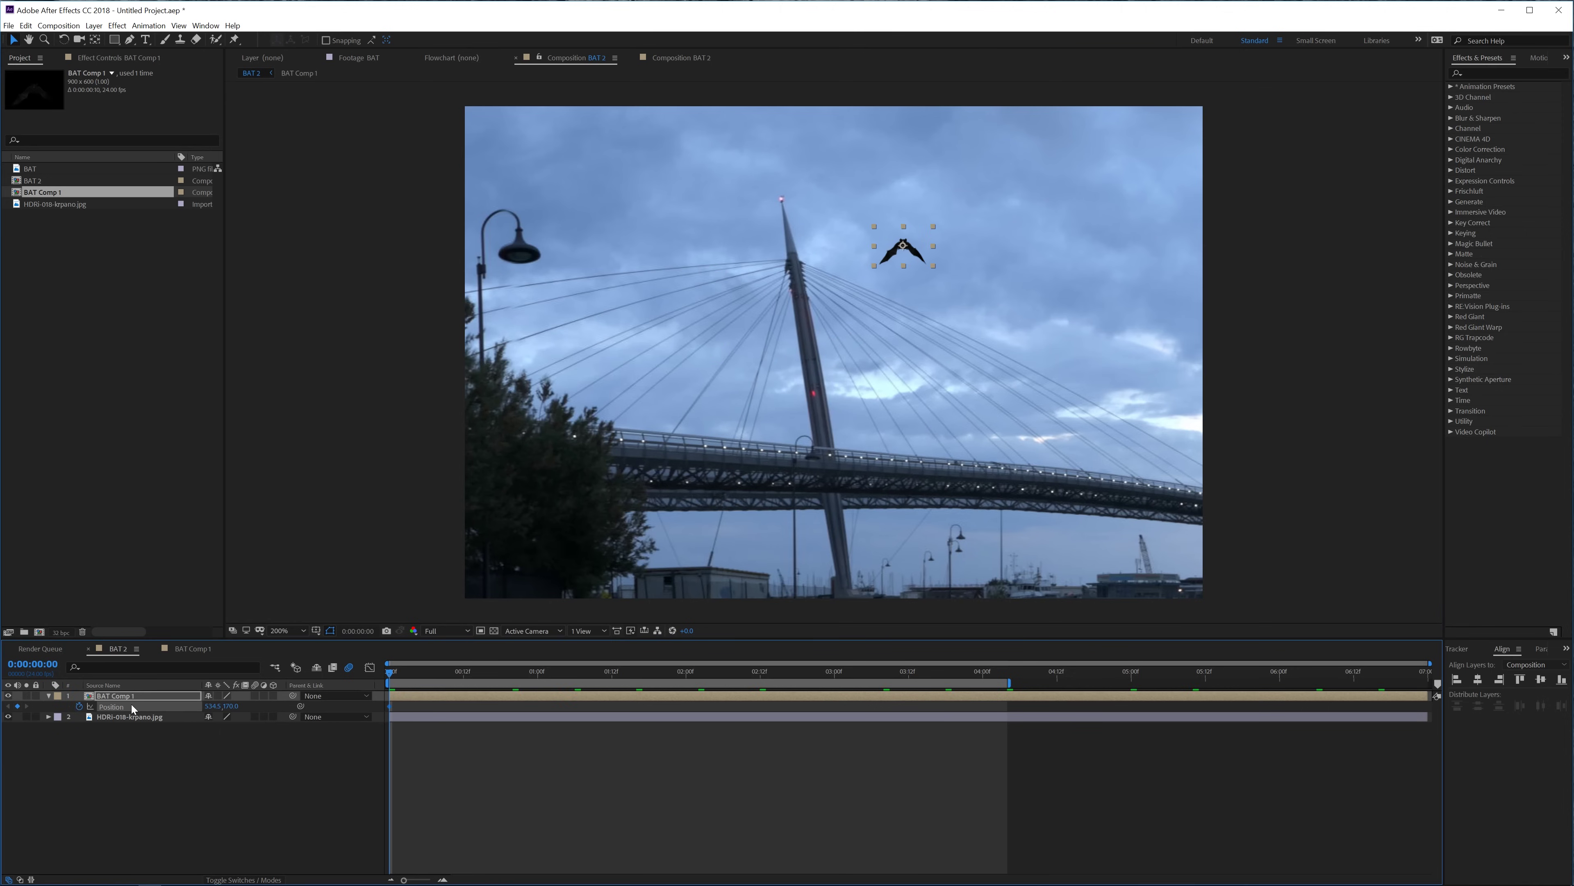
{"action": "left_click_drag", "start_coordinate": [410, 672], "coordinate": [711, 679]}
{"action": "left_click_drag", "start_coordinate": [905, 248], "coordinate": [1002, 257]}
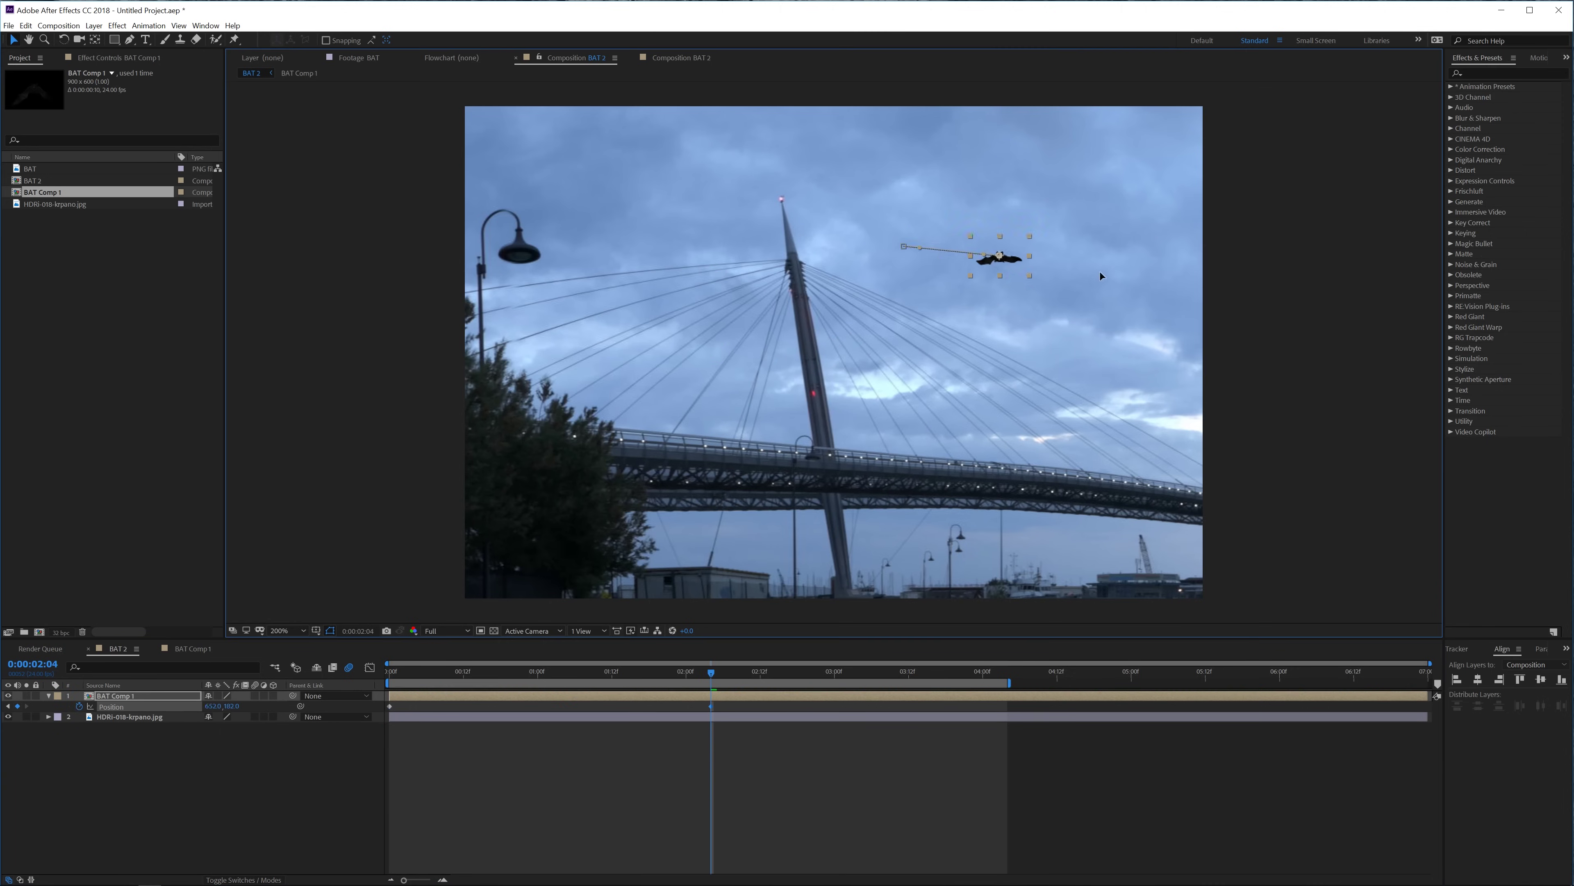
{"action": "left_click_drag", "start_coordinate": [1240, 294], "coordinate": [1256, 304]}
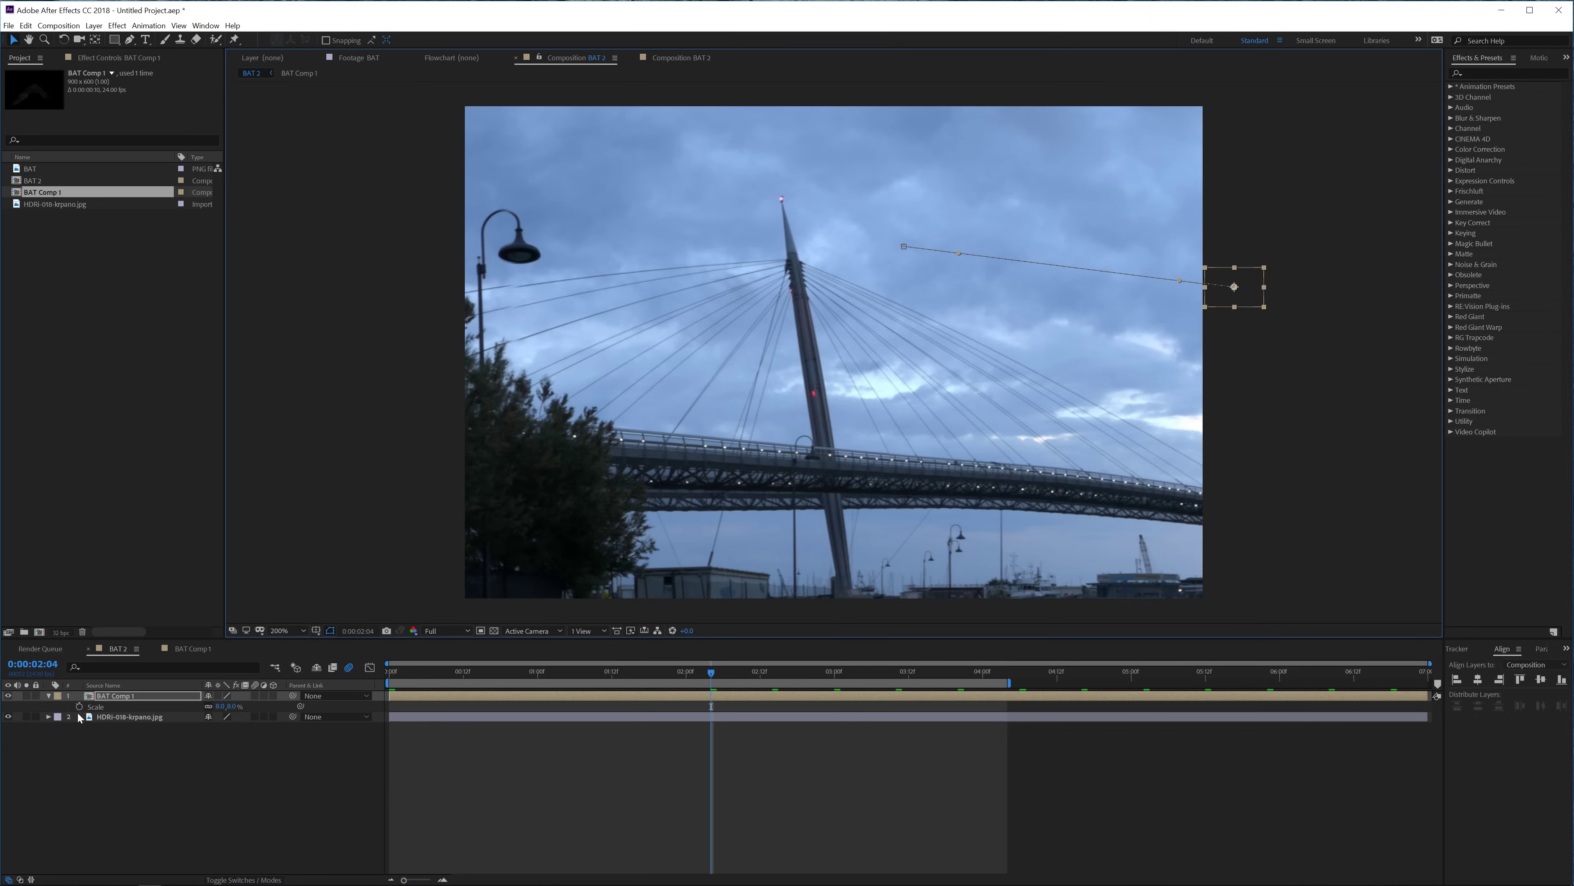
Keyframe the scale to grow from 3% at the start to 8%, then preview the flight
{"action": "left_click", "coordinate": [80, 706]}
{"action": "left_click_drag", "start_coordinate": [597, 675], "coordinate": [377, 683]}
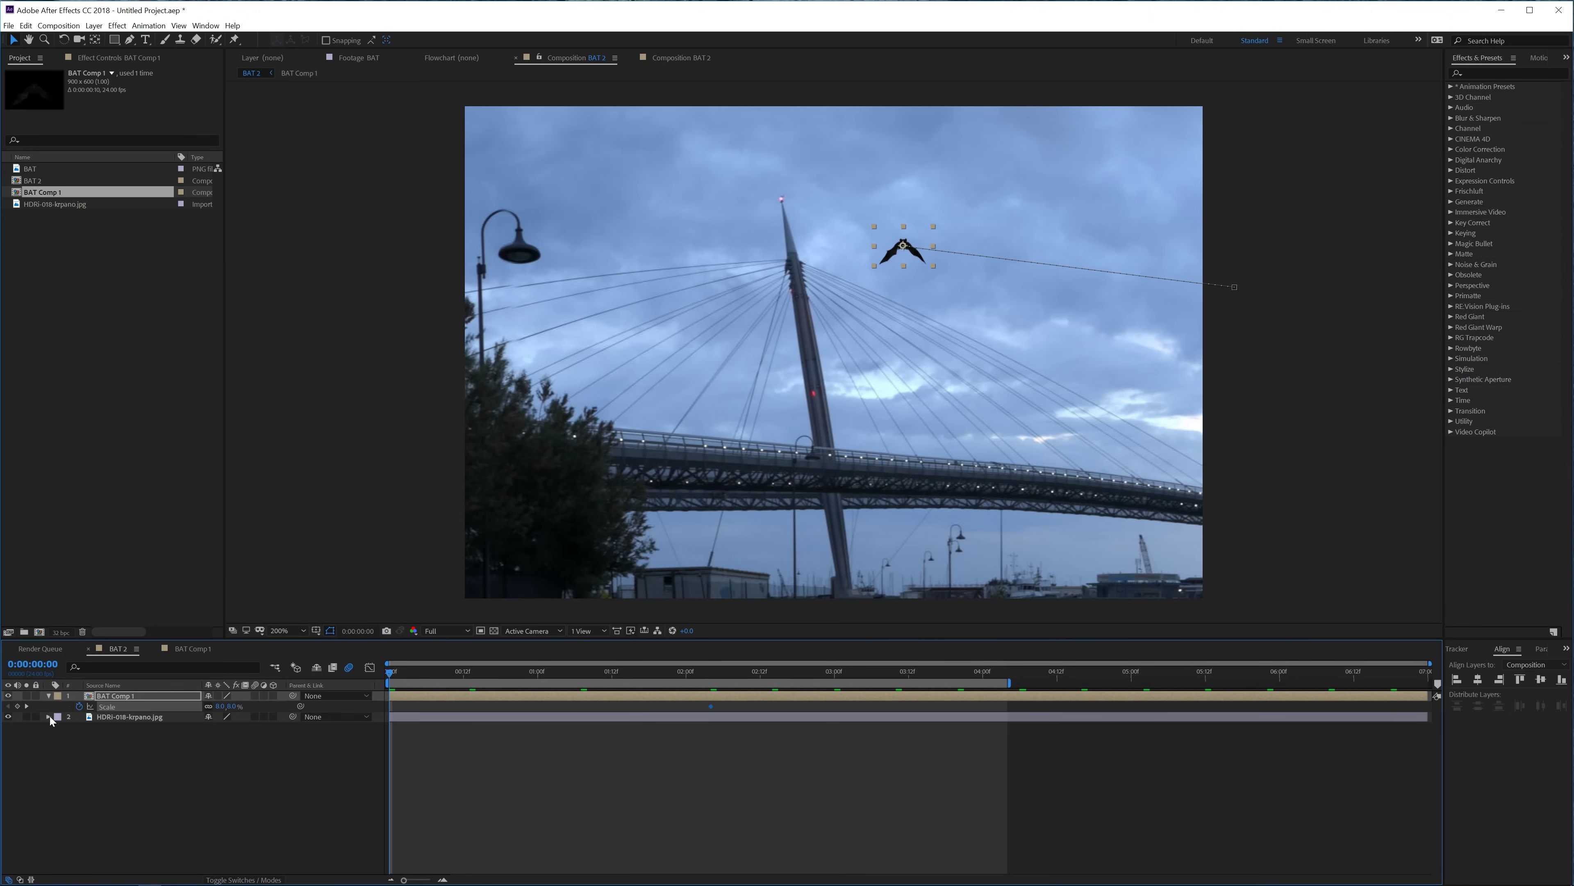
{"action": "left_click", "coordinate": [228, 705]}
{"action": "type", "text": "3"}
{"action": "key", "text": "Return"}
{"action": "left_click", "coordinate": [586, 760]}
{"action": "key", "text": "space"}
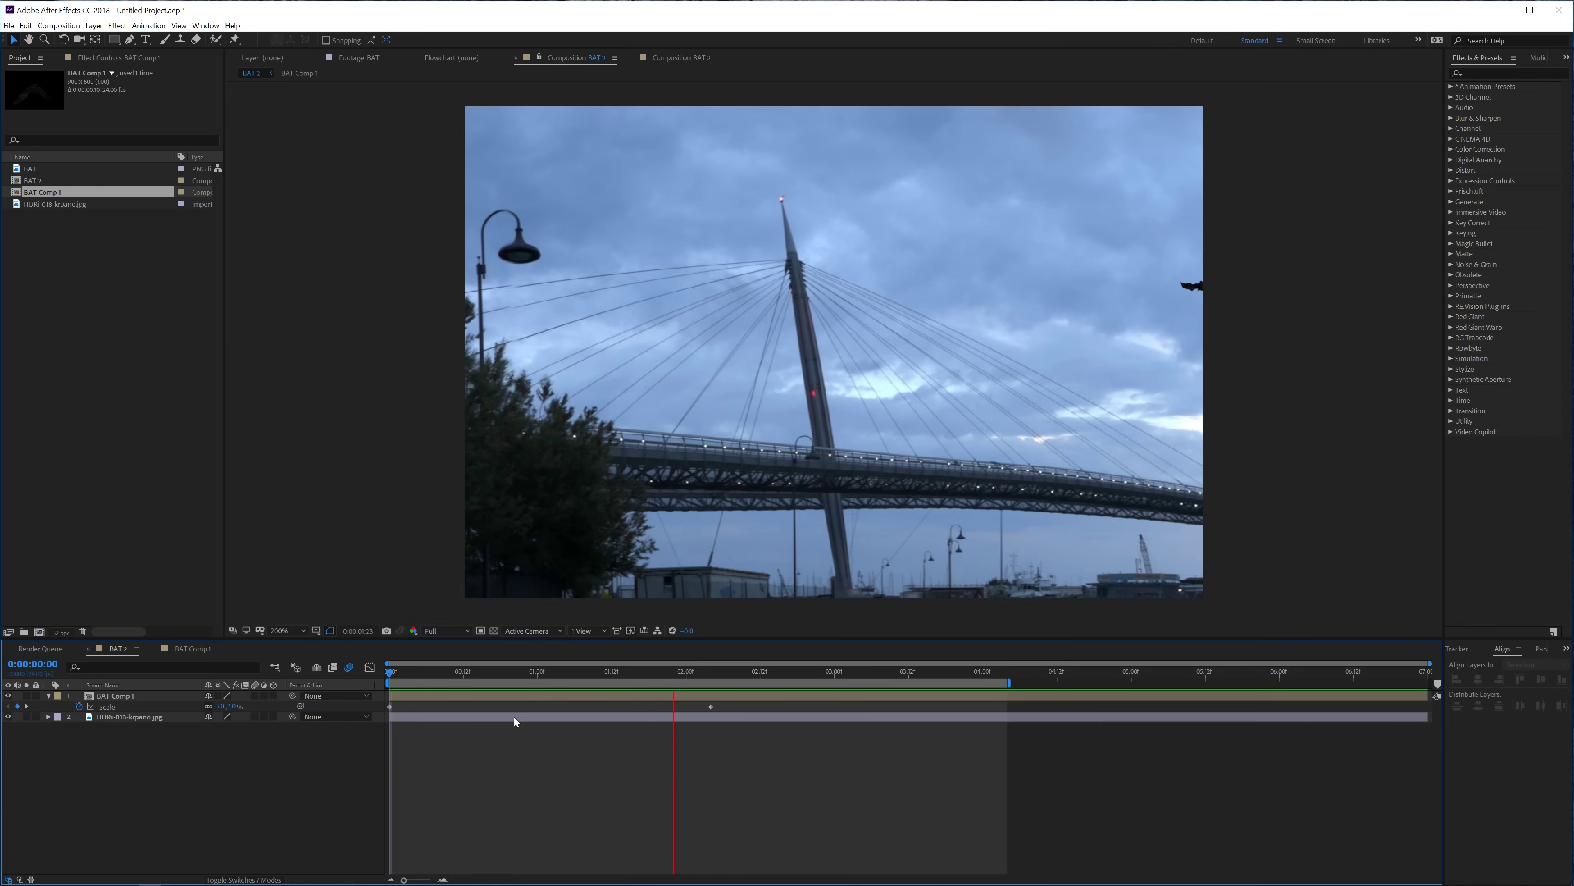
Duplicate the bat layer, shift its flight path up and left, and slide its keyframes earlier
{"action": "left_click", "coordinate": [397, 697]}
{"action": "key", "text": "ctrl+d"}
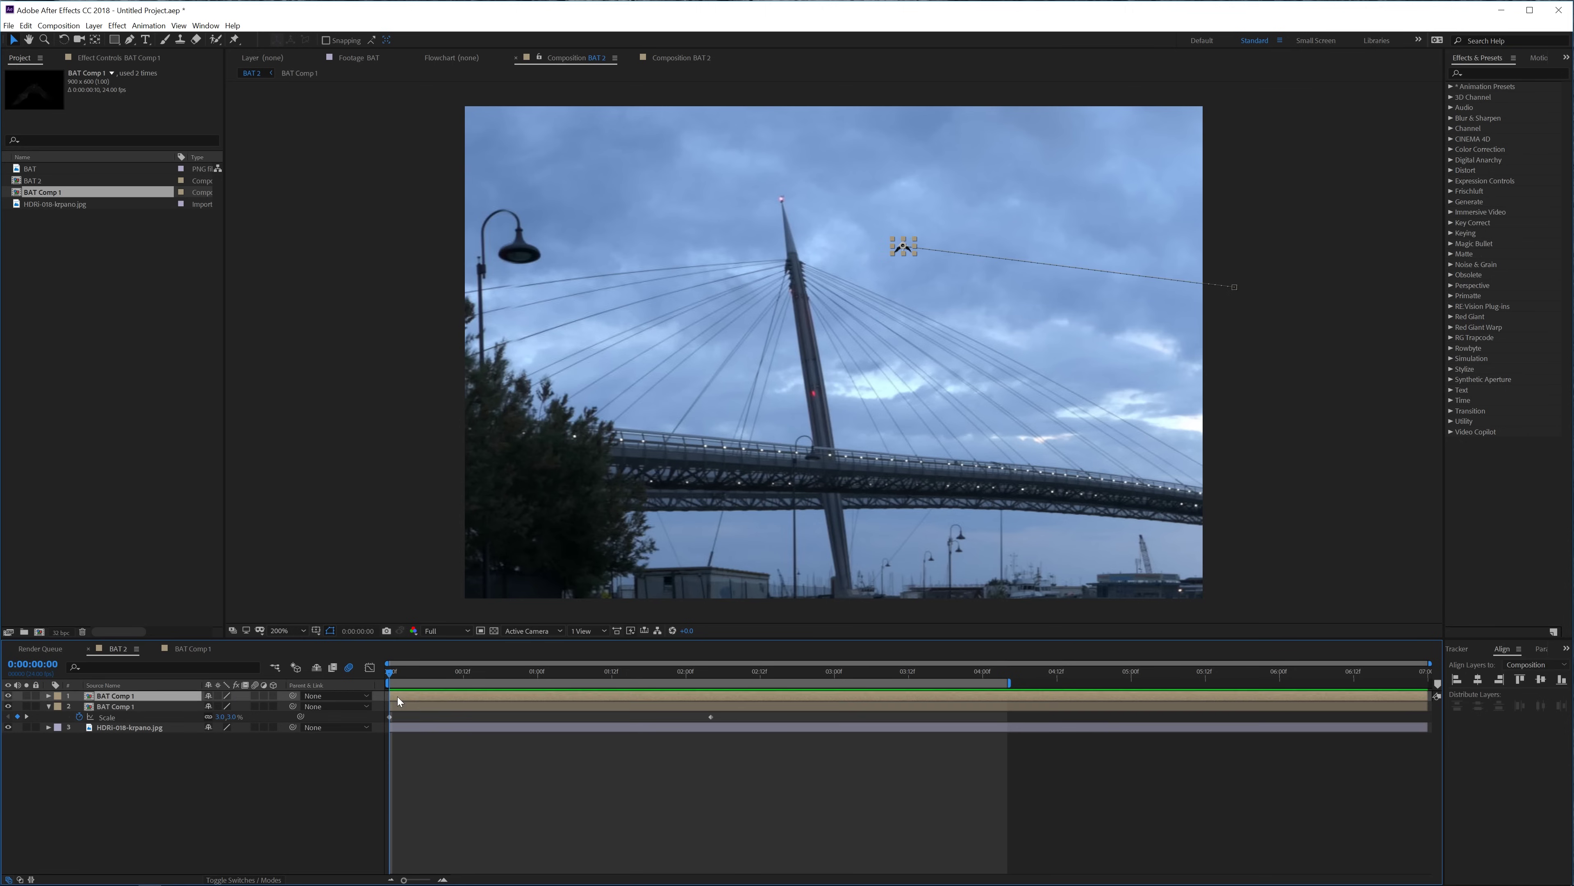
{"action": "key", "text": "p"}
{"action": "left_click", "coordinate": [112, 706]}
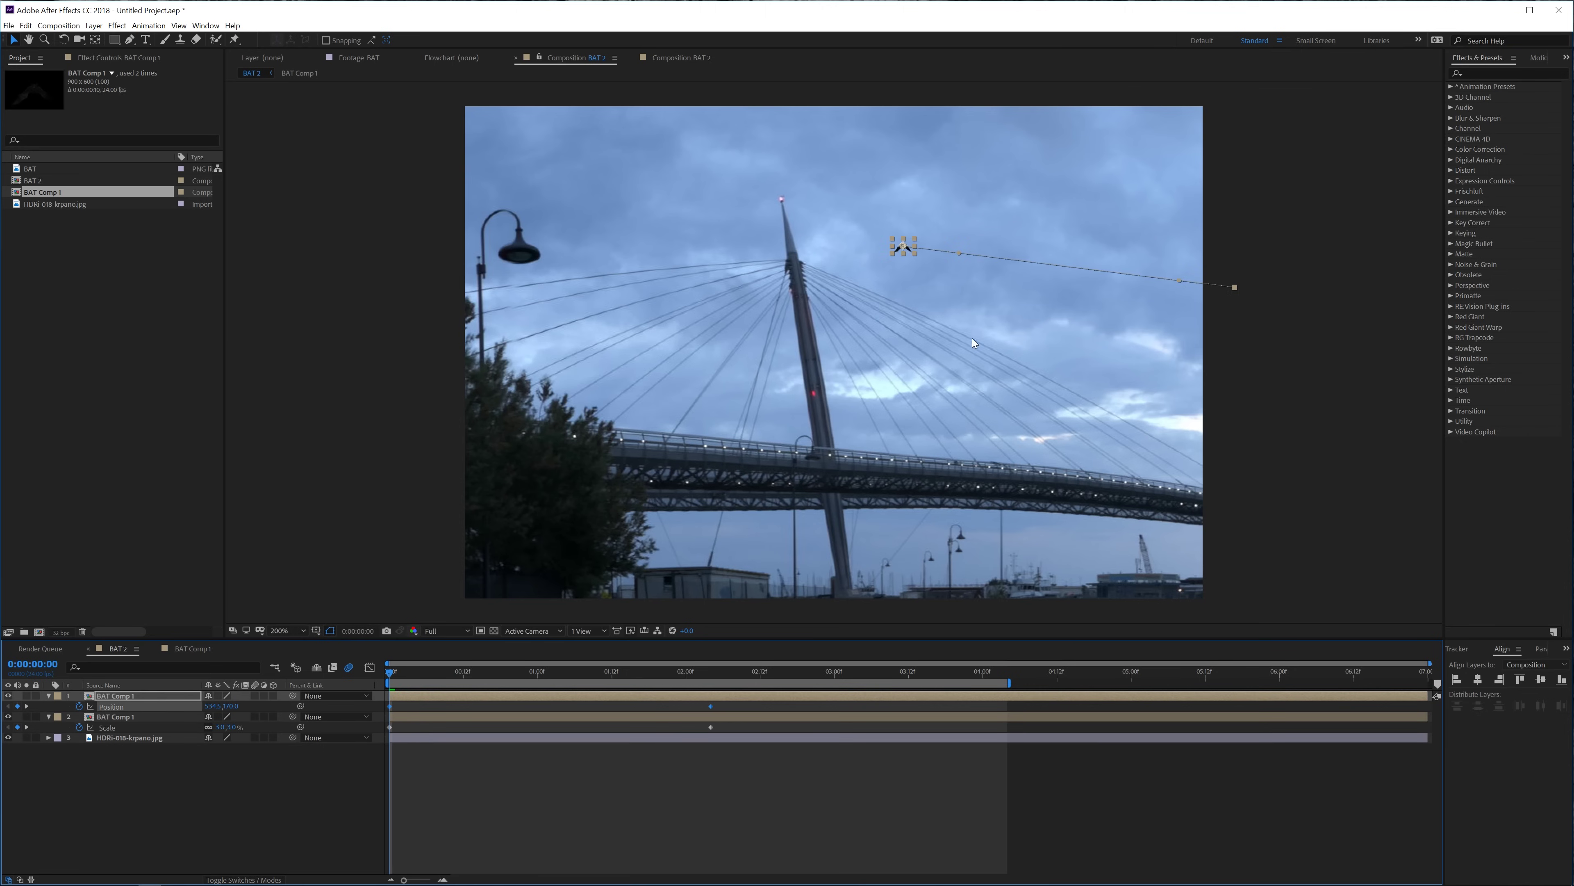
{"action": "left_click_drag", "start_coordinate": [909, 251], "coordinate": [850, 189]}
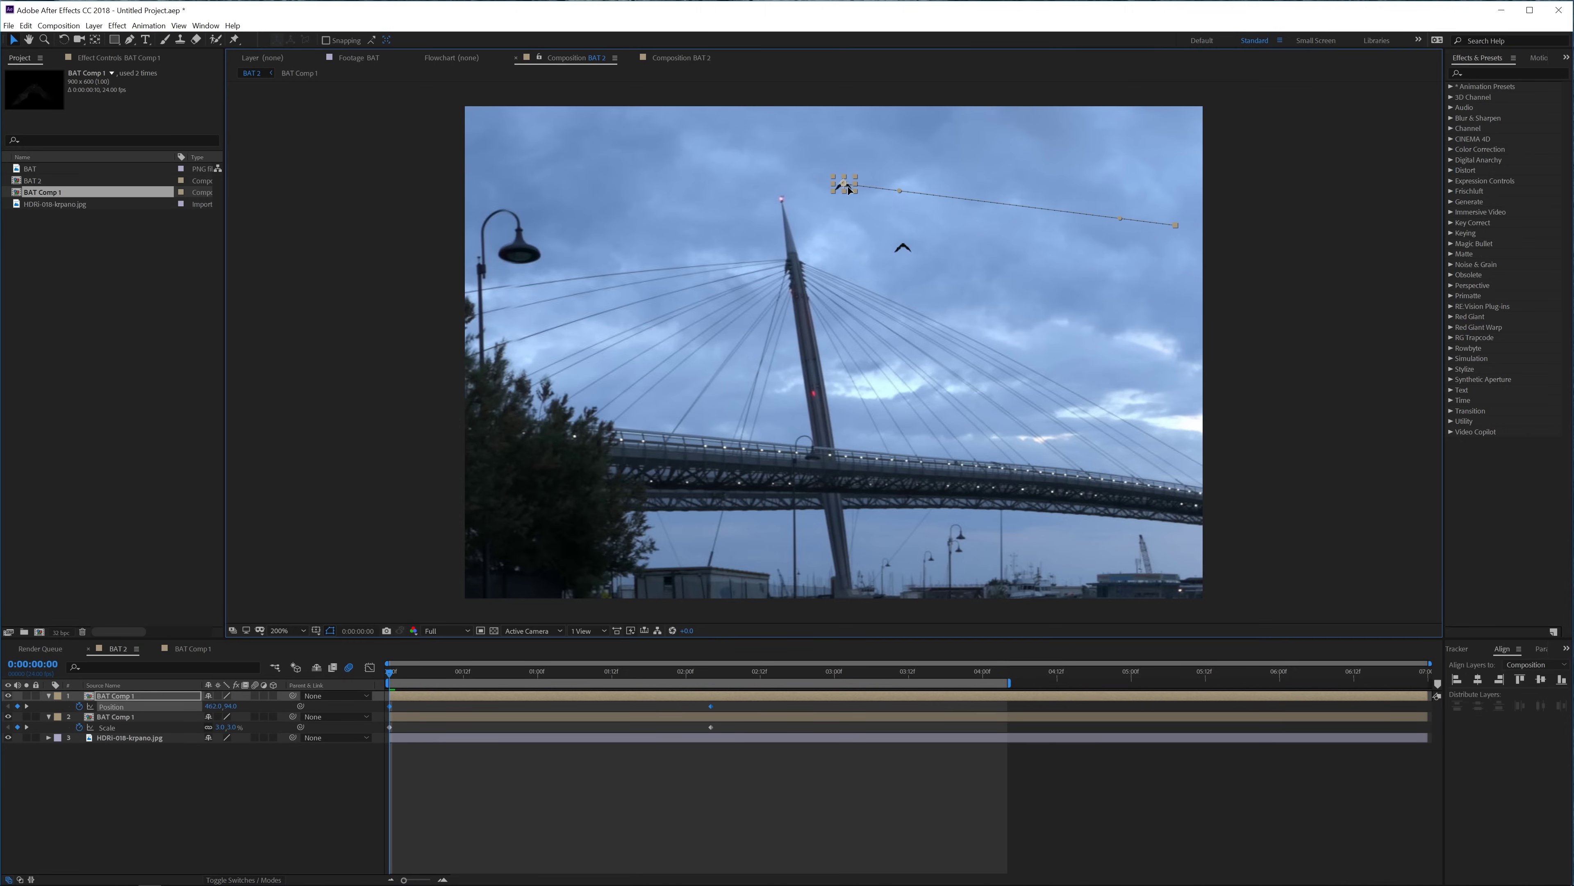
{"action": "left_click_drag", "start_coordinate": [712, 708], "coordinate": [676, 710]}
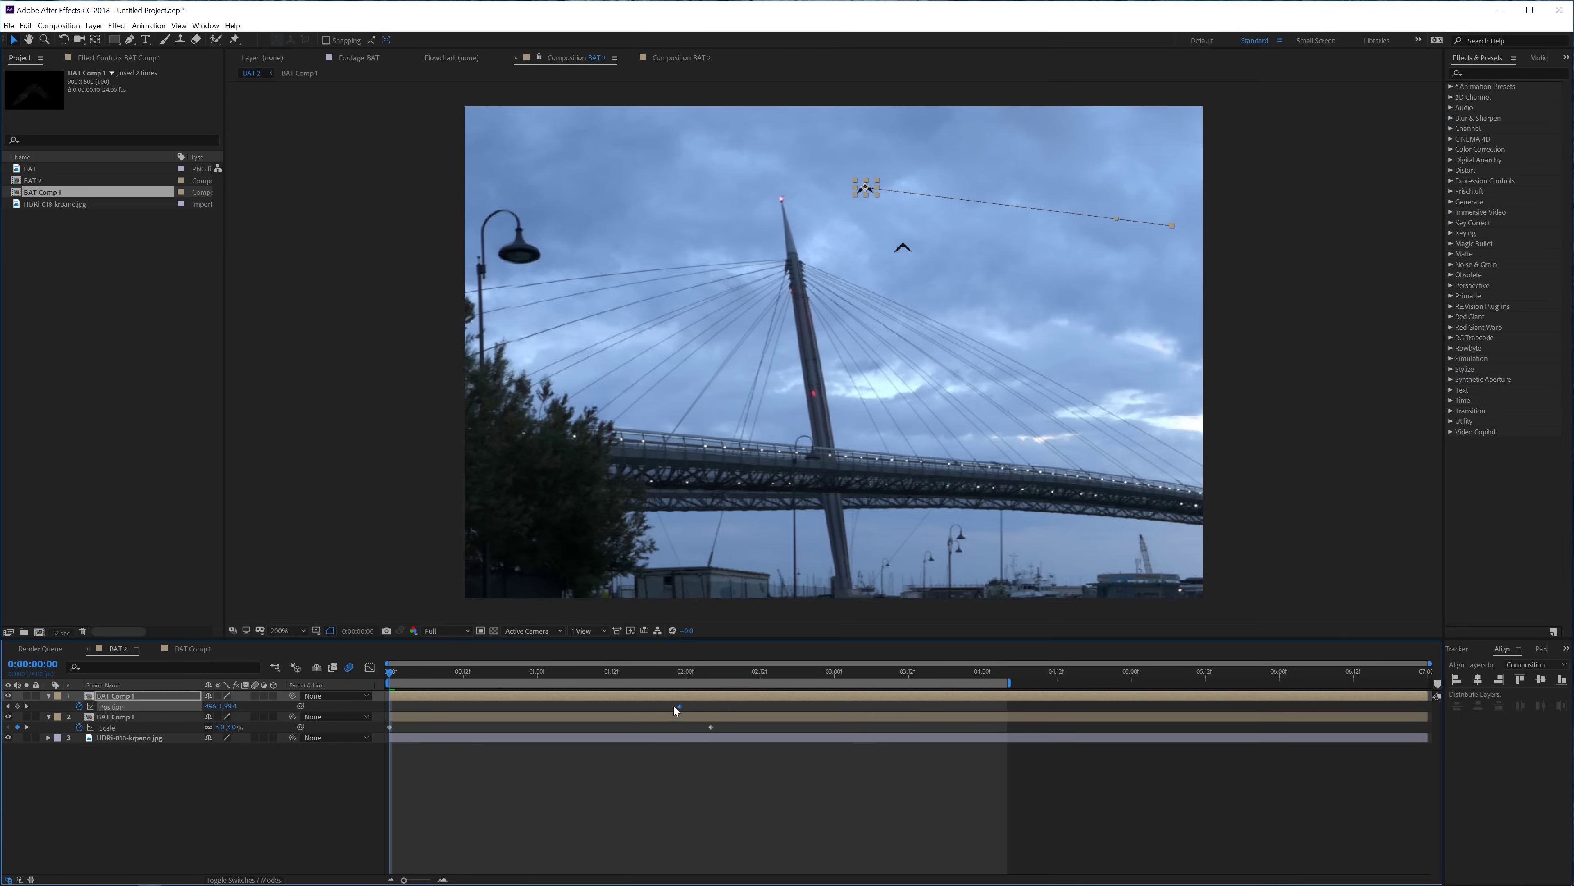
{"action": "left_click", "coordinate": [658, 775]}
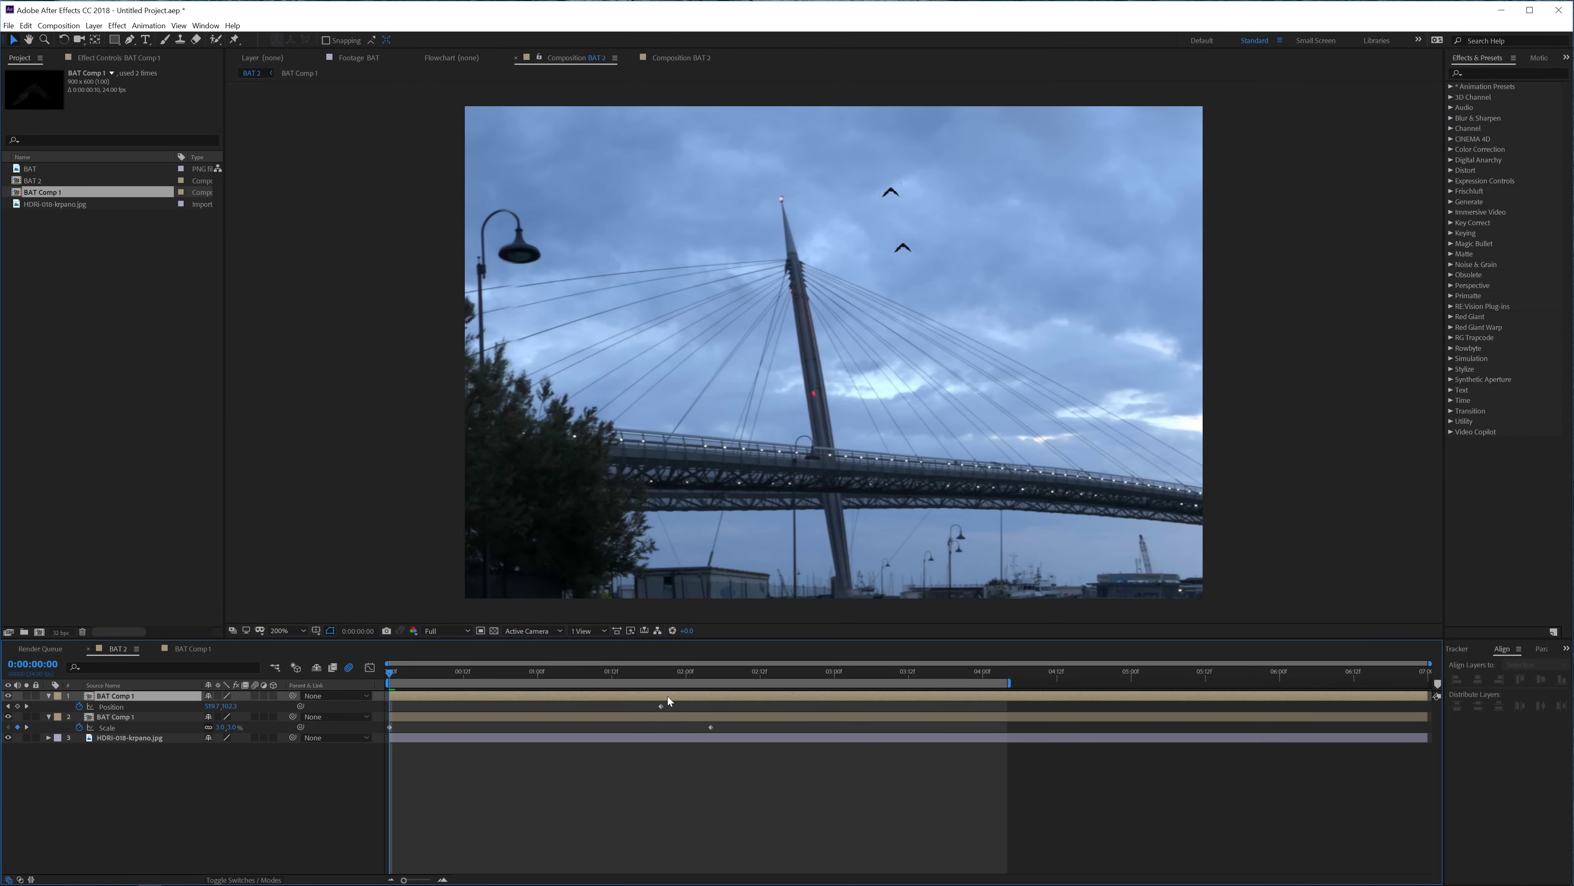
Start the second bat's flight earlier and move it lower and right at the 01:13 keyframe
{"action": "left_click_drag", "start_coordinate": [639, 694], "coordinate": [625, 696]}
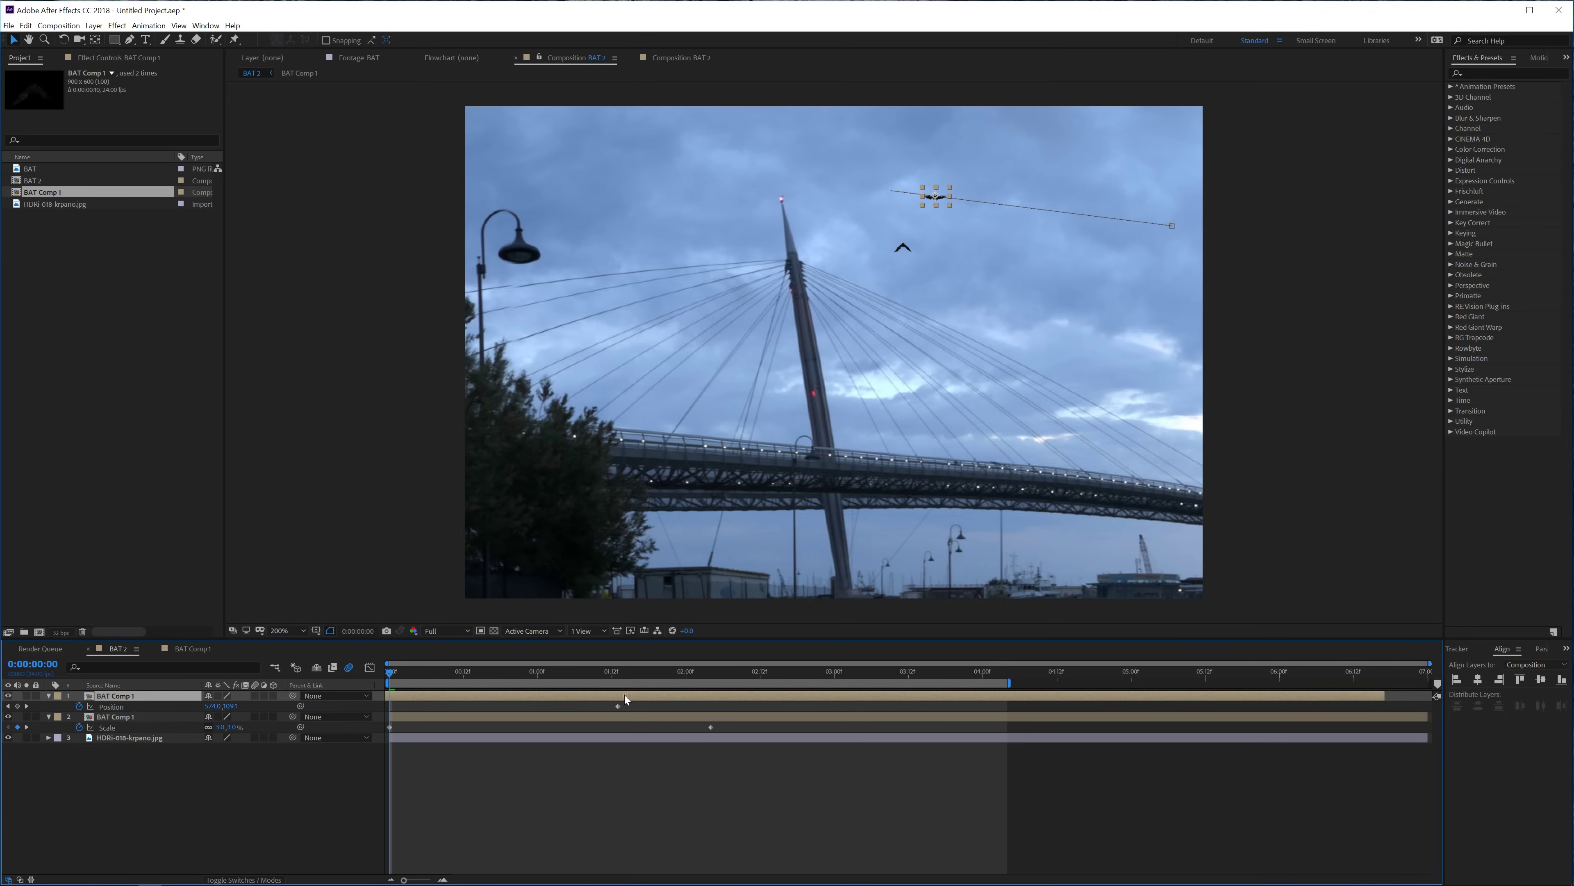
{"action": "left_click", "coordinate": [626, 779]}
{"action": "key", "text": "space"}
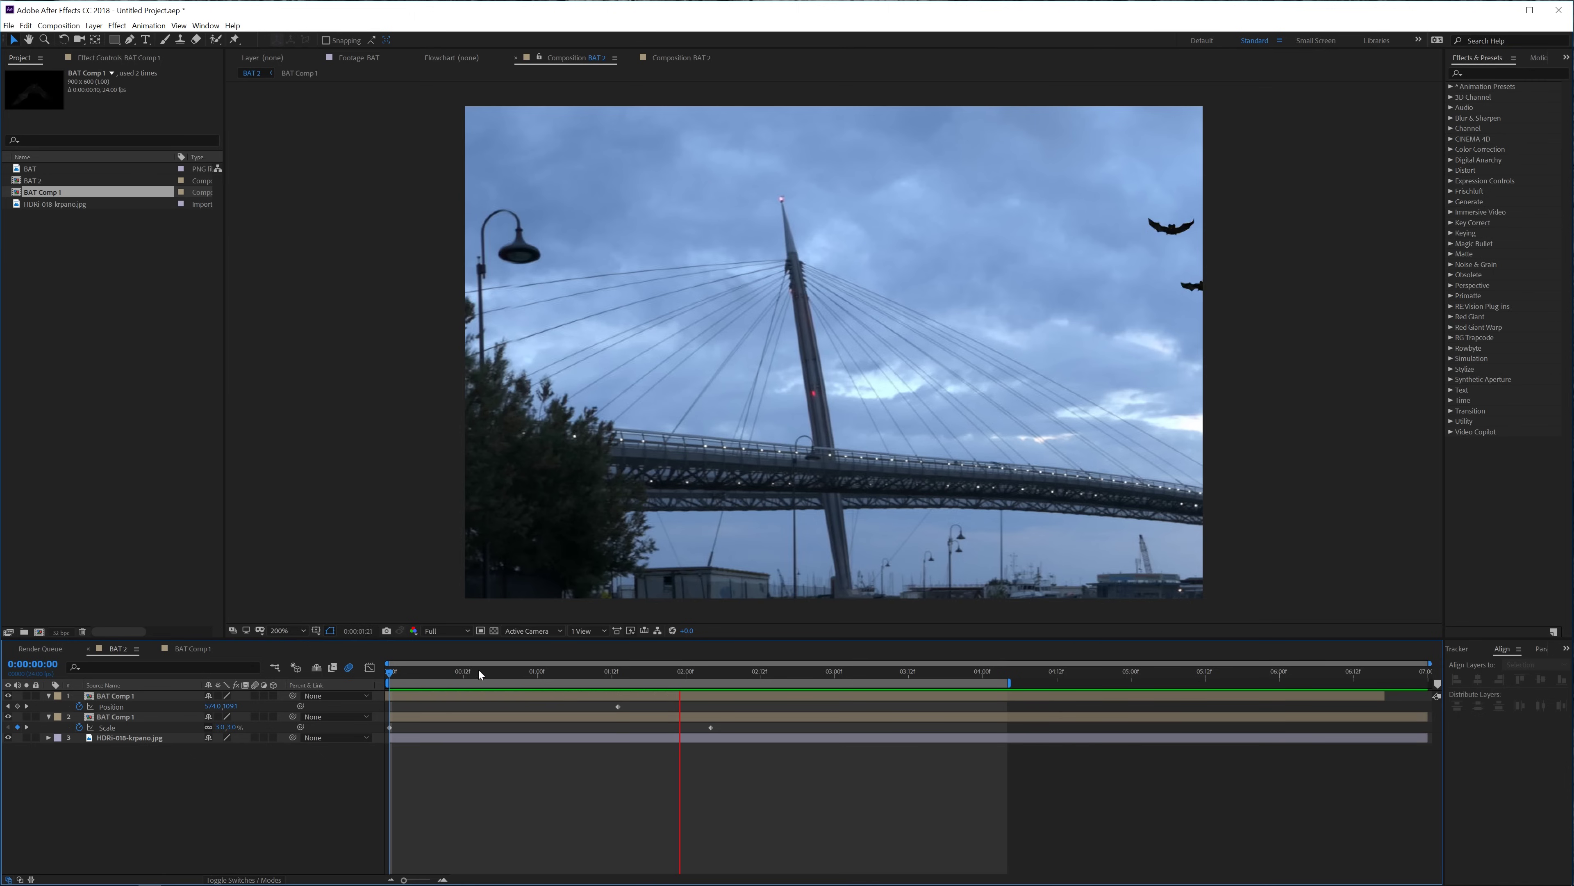
{"action": "left_click_drag", "start_coordinate": [453, 671], "coordinate": [622, 673]}
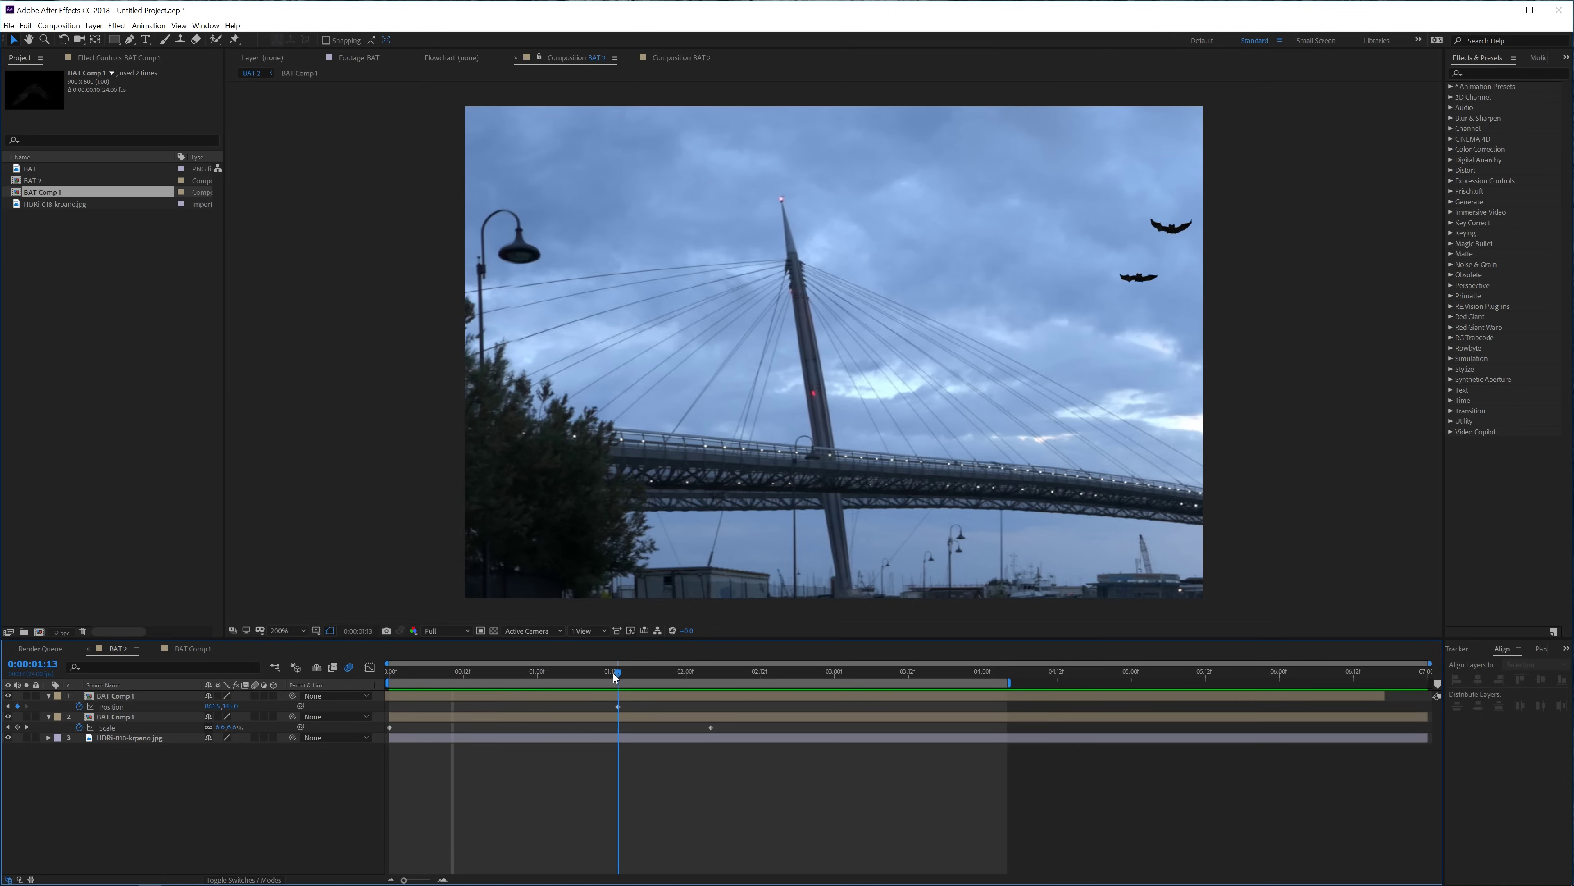
{"action": "left_click", "coordinate": [617, 672]}
{"action": "left_click", "coordinate": [598, 695]}
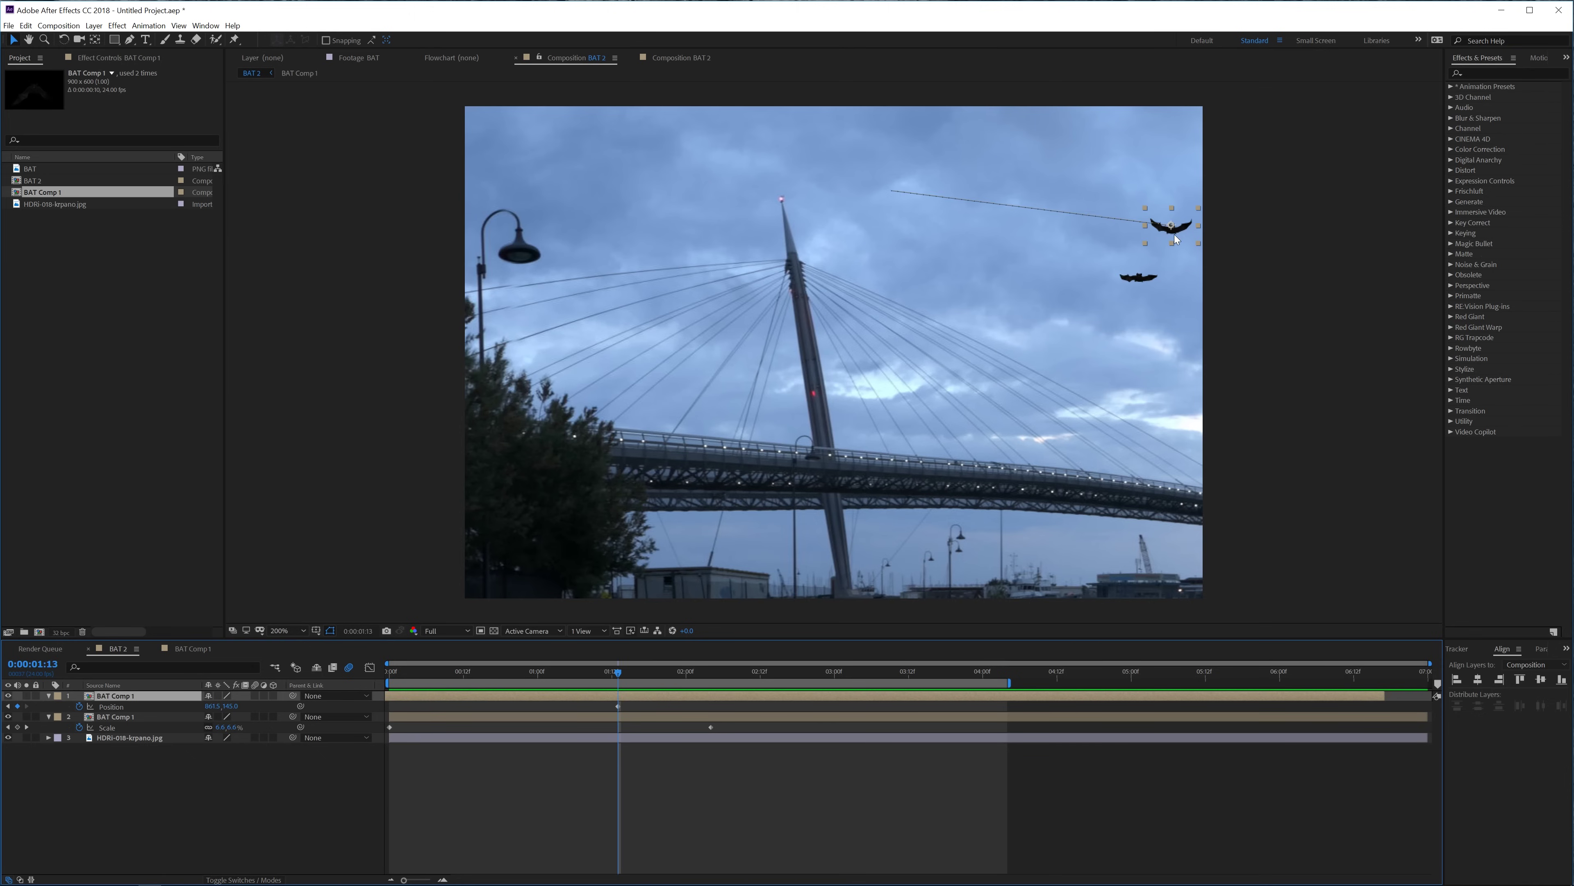
{"action": "left_click_drag", "start_coordinate": [1176, 239], "coordinate": [1214, 287]}
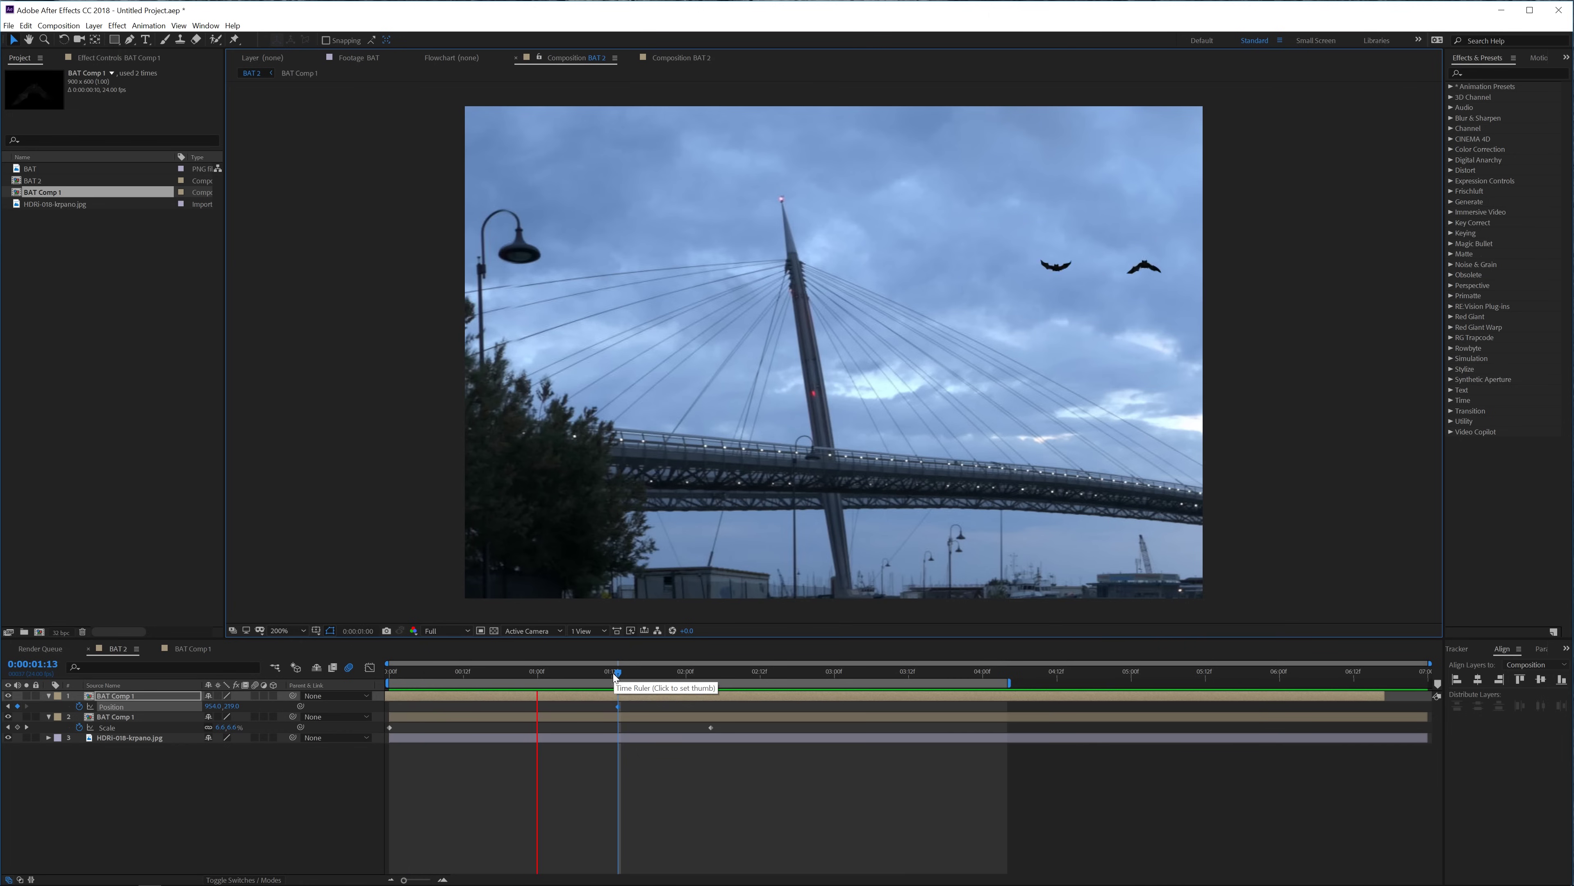
{"action": "key", "text": "Home"}
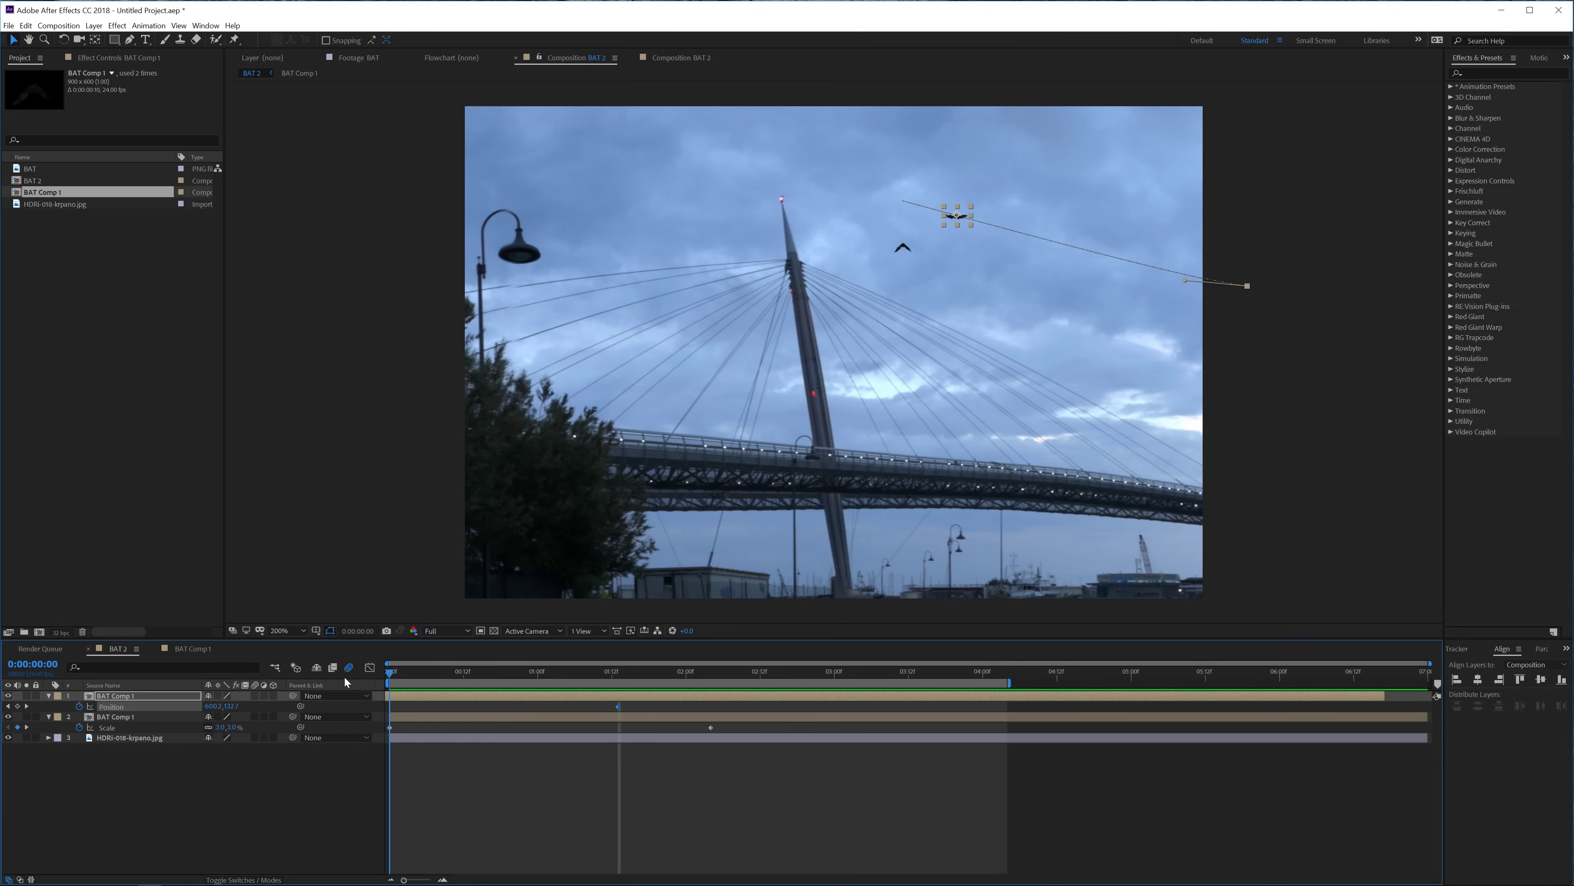
{"action": "left_click", "coordinate": [453, 677]}
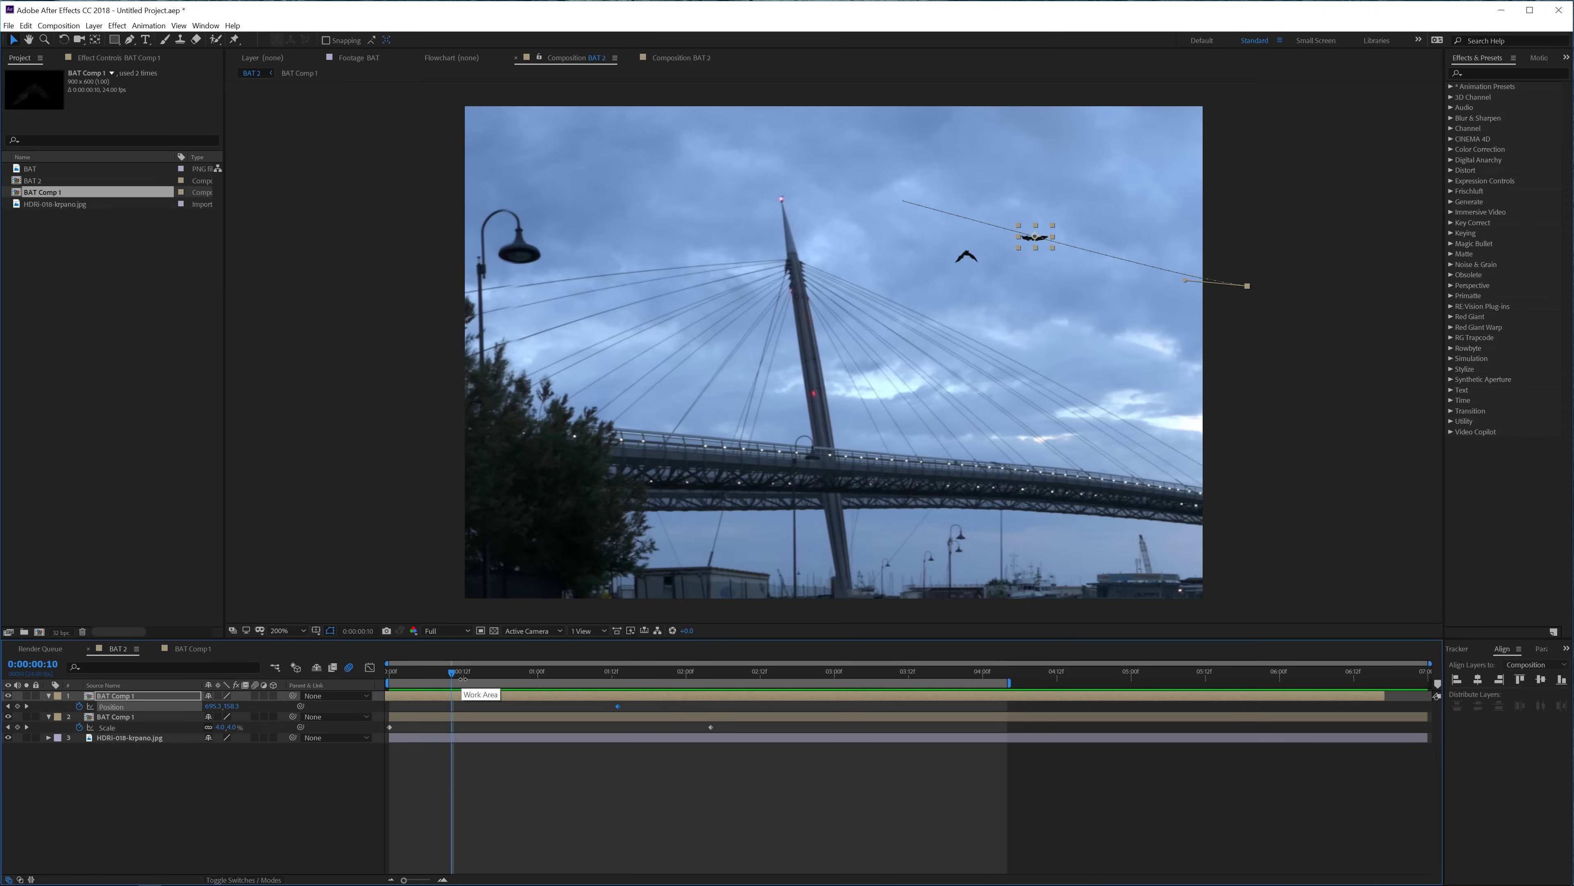
{"action": "left_click", "coordinate": [461, 756]}
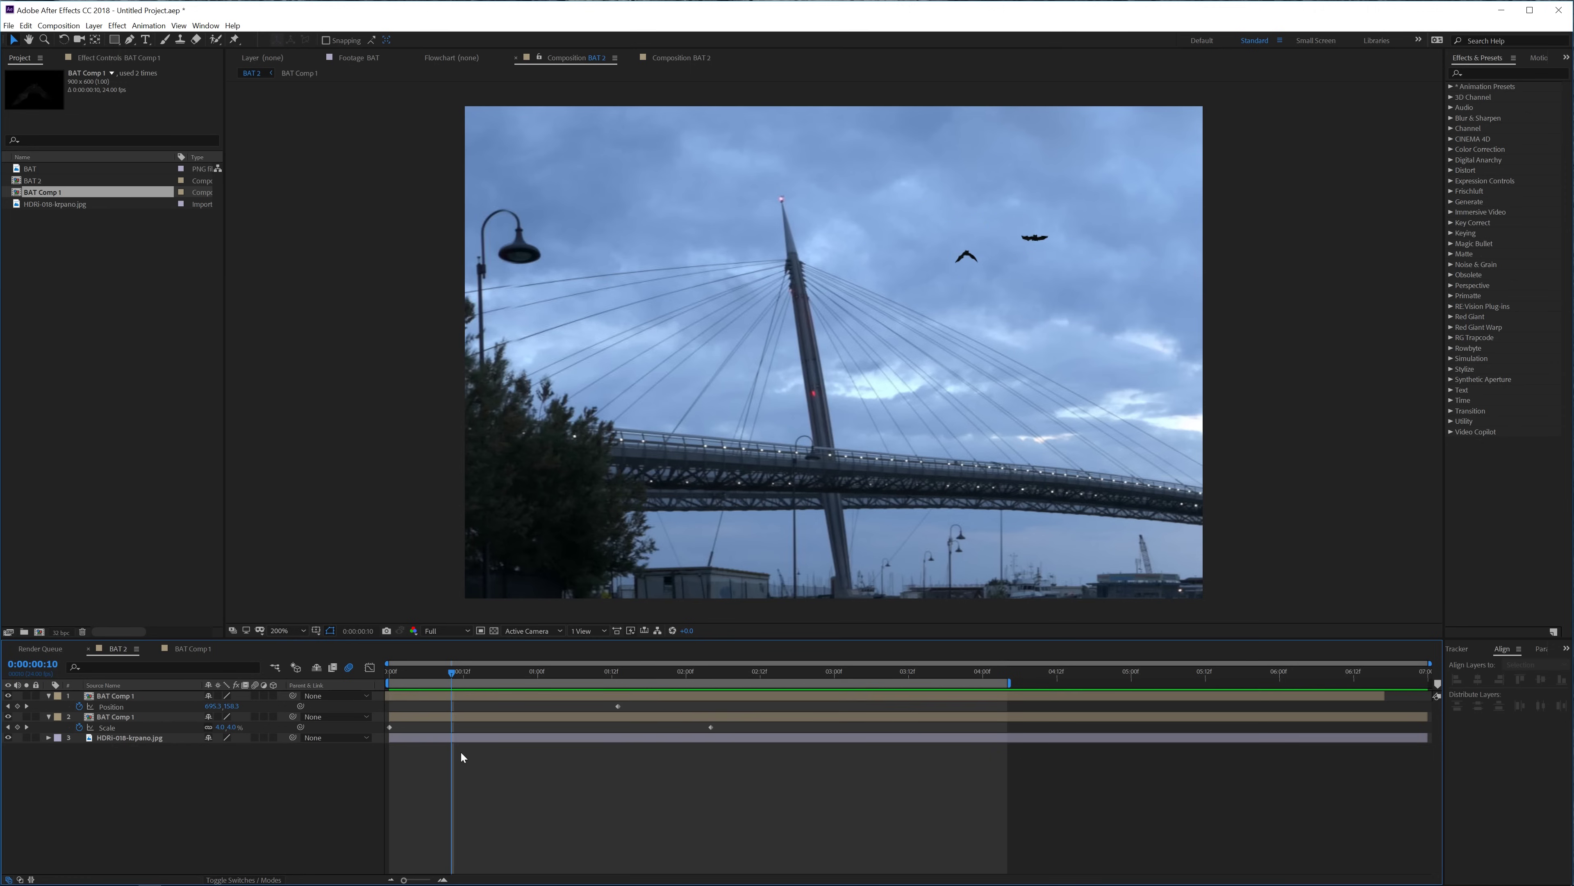
{"action": "key", "text": "Home"}
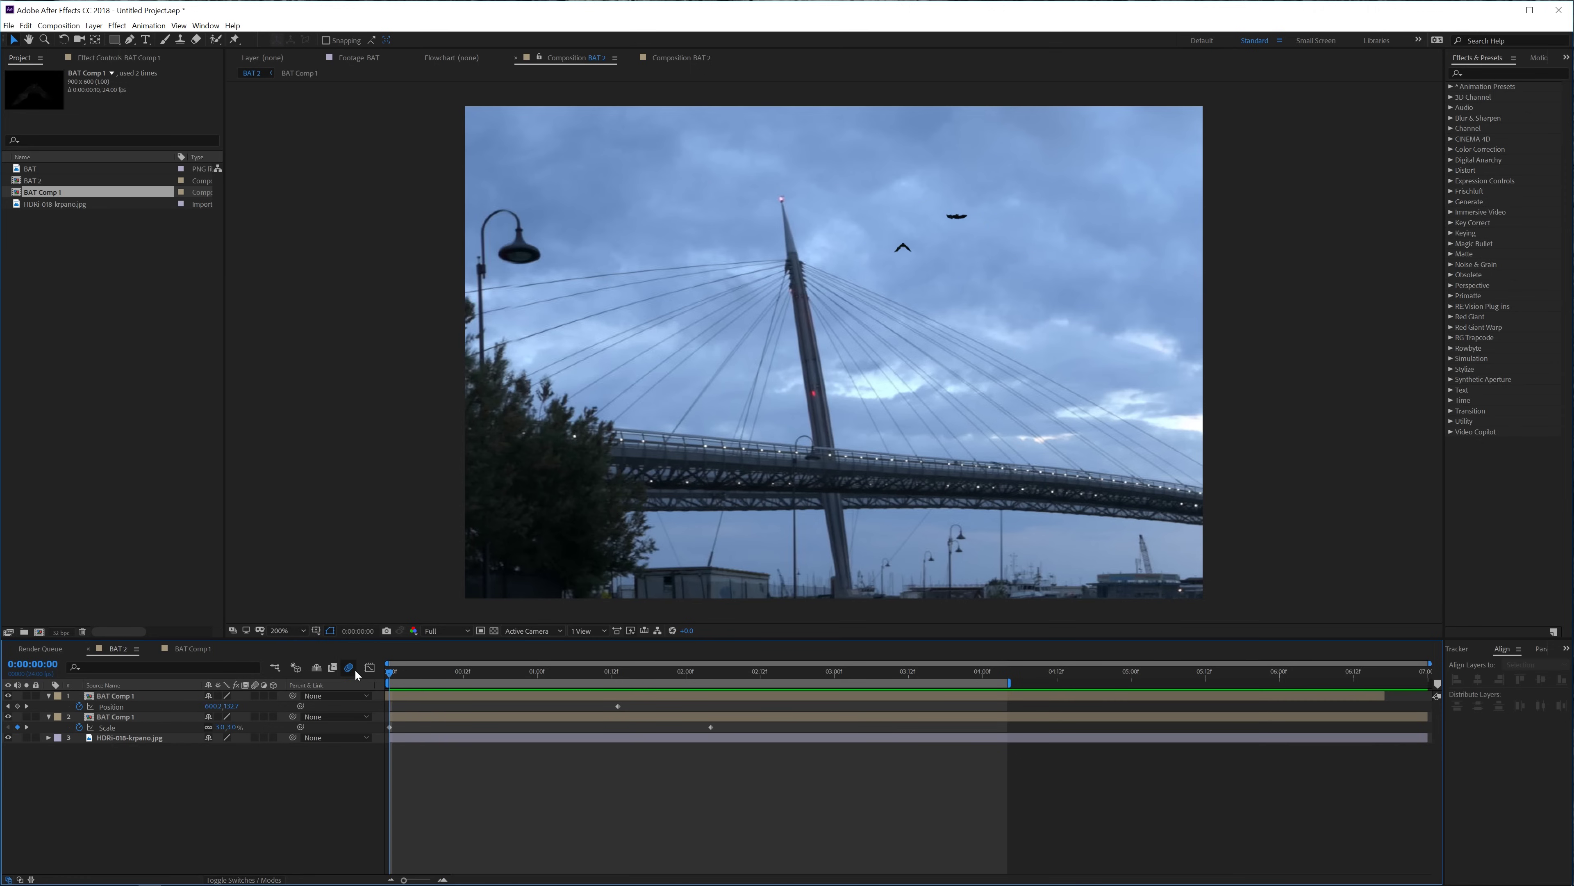